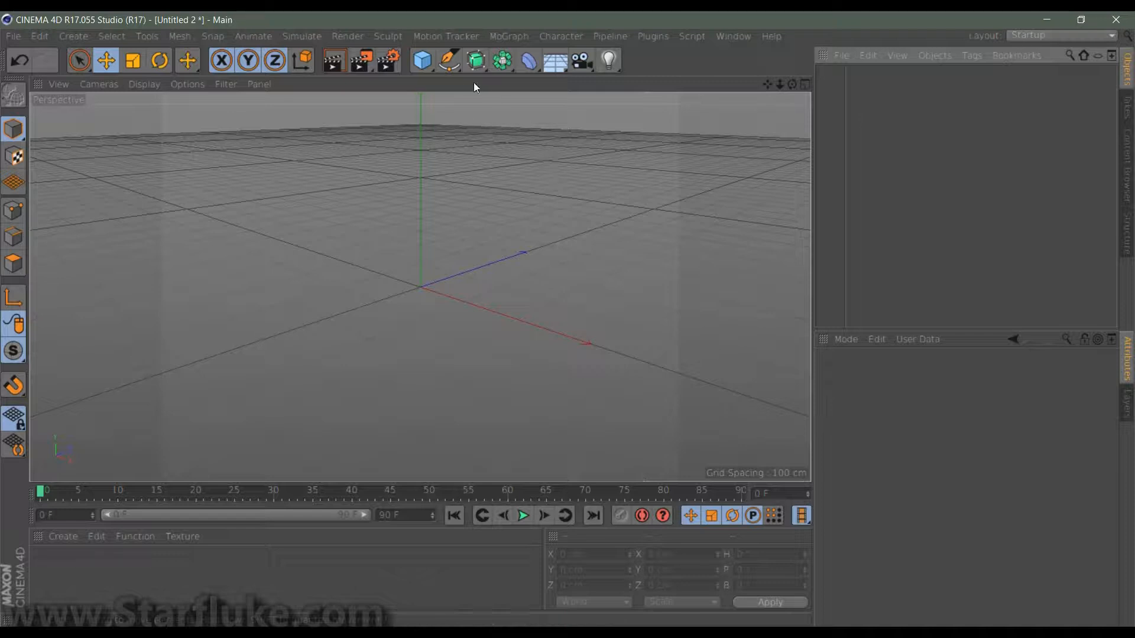
Create a helix spline and set its plane to XZ
click(453, 67)
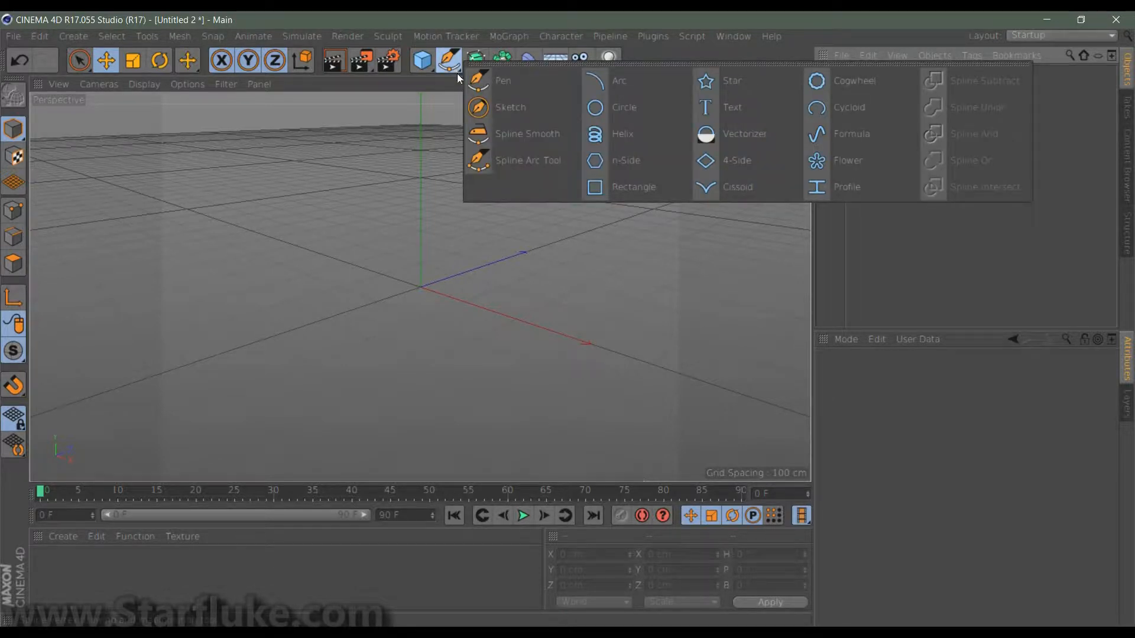
click(612, 137)
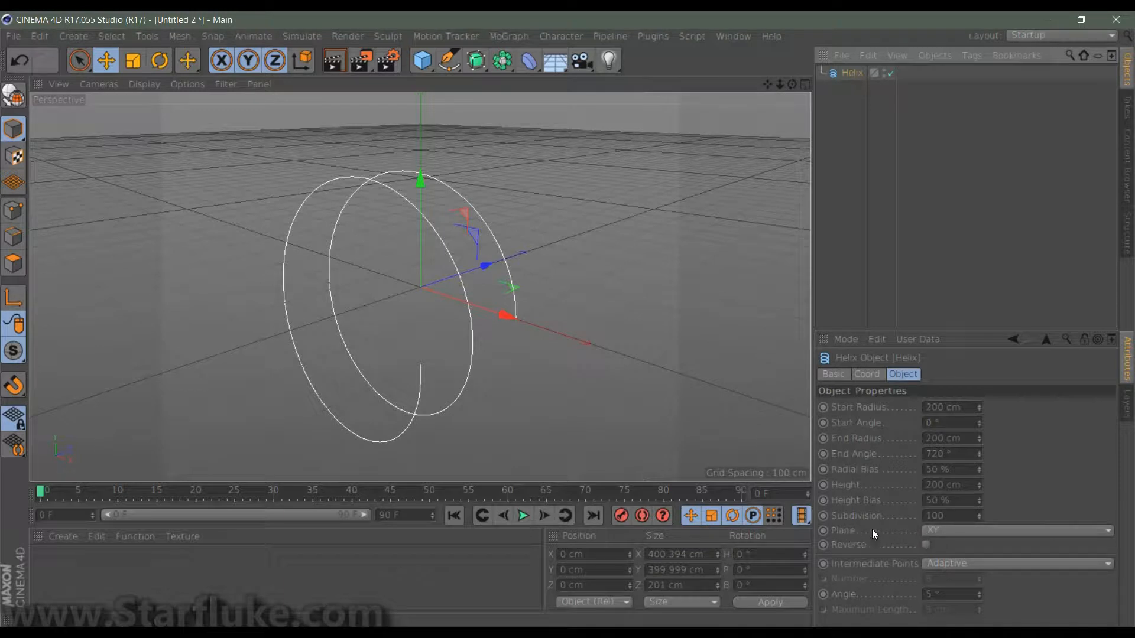
click(939, 532)
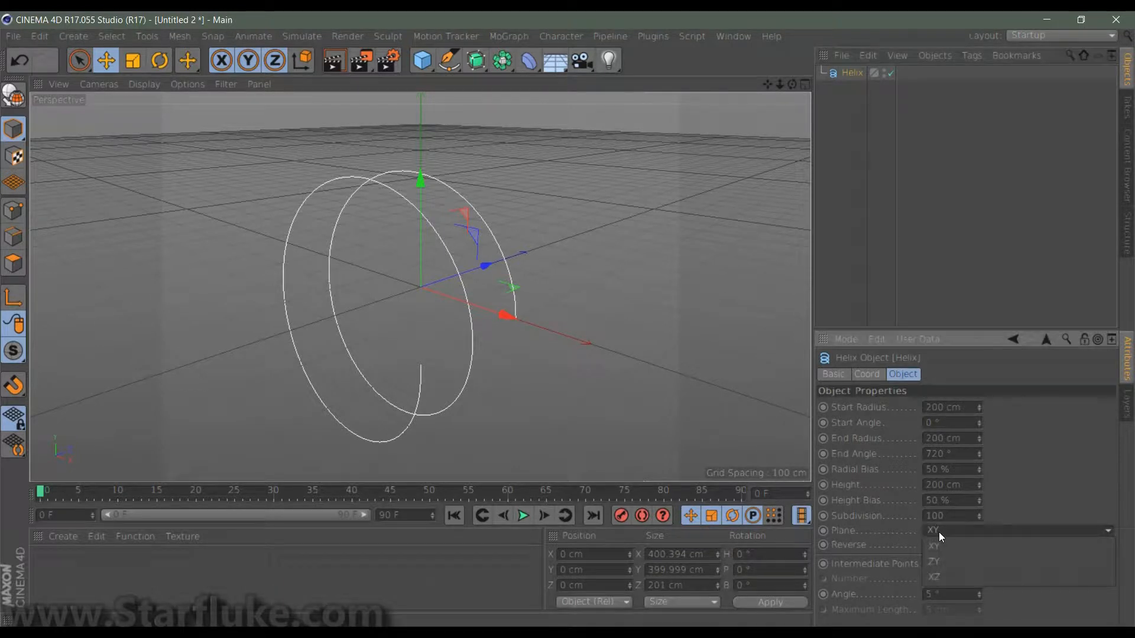
click(959, 576)
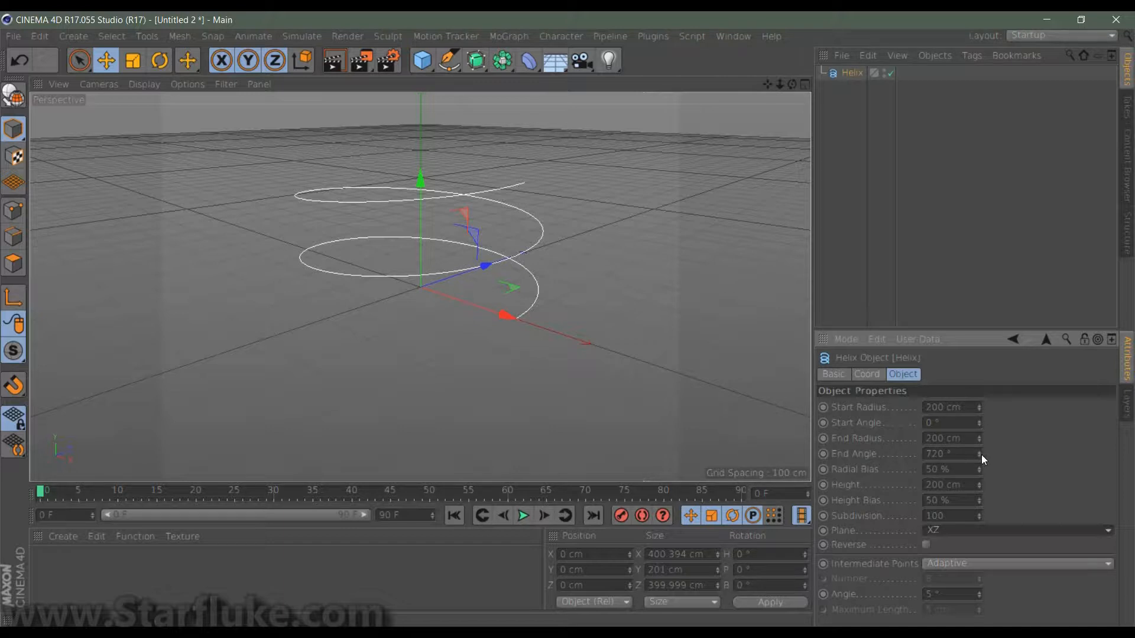
Shape the helix with end radius 0 cm, end angle 1208°, radial bias 87% and height bias 83%
drag(979, 455, 979, 432)
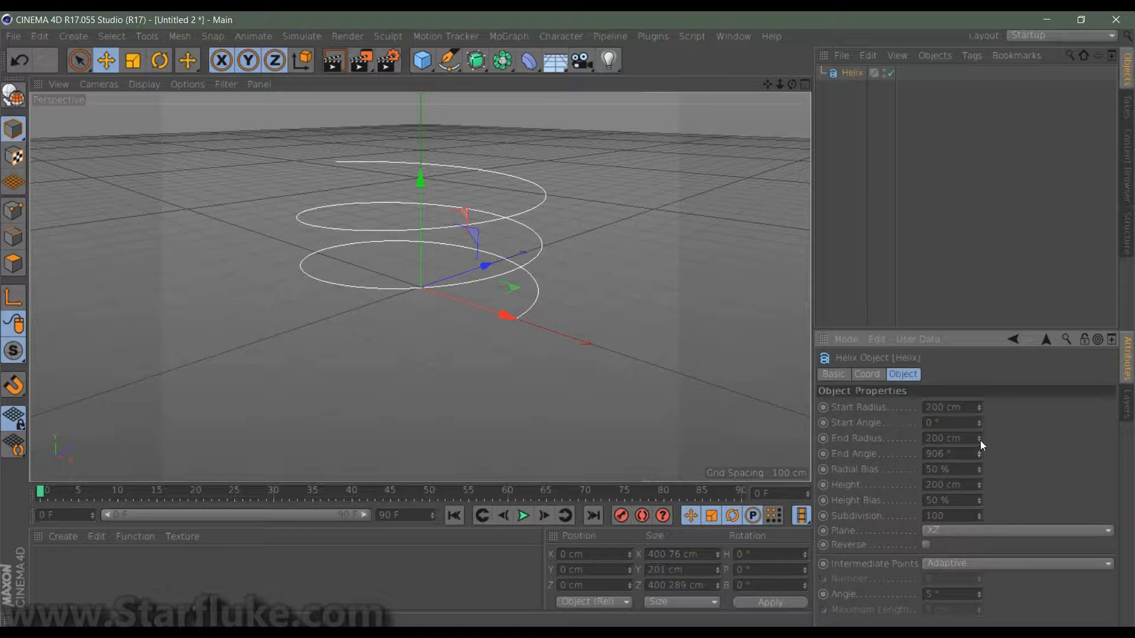
drag(978, 438, 979, 458)
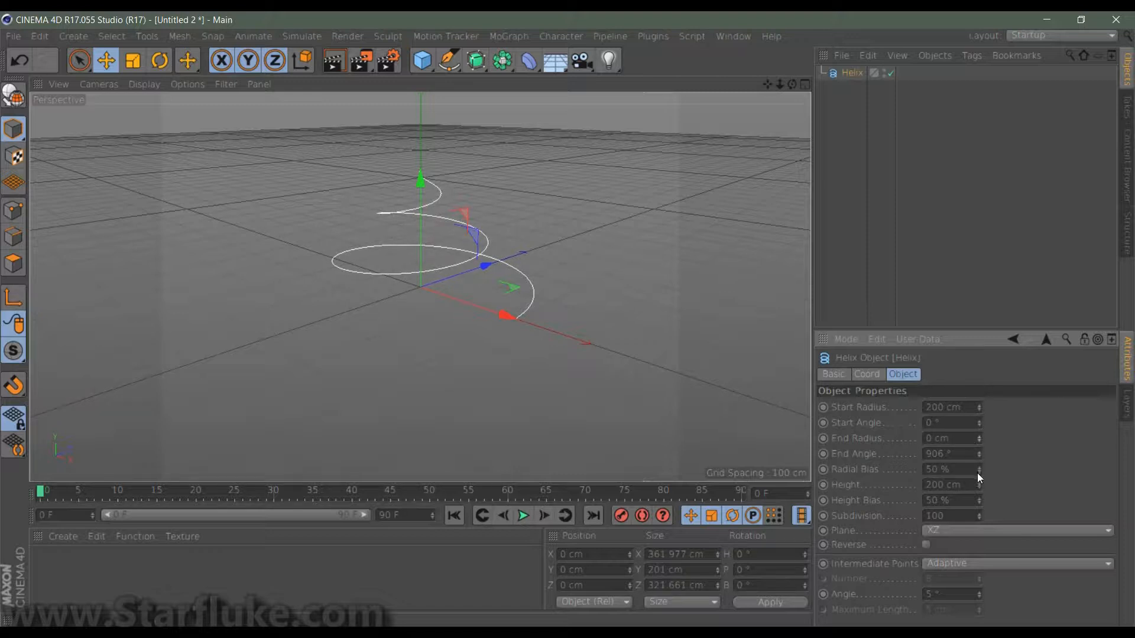
drag(979, 468, 979, 462)
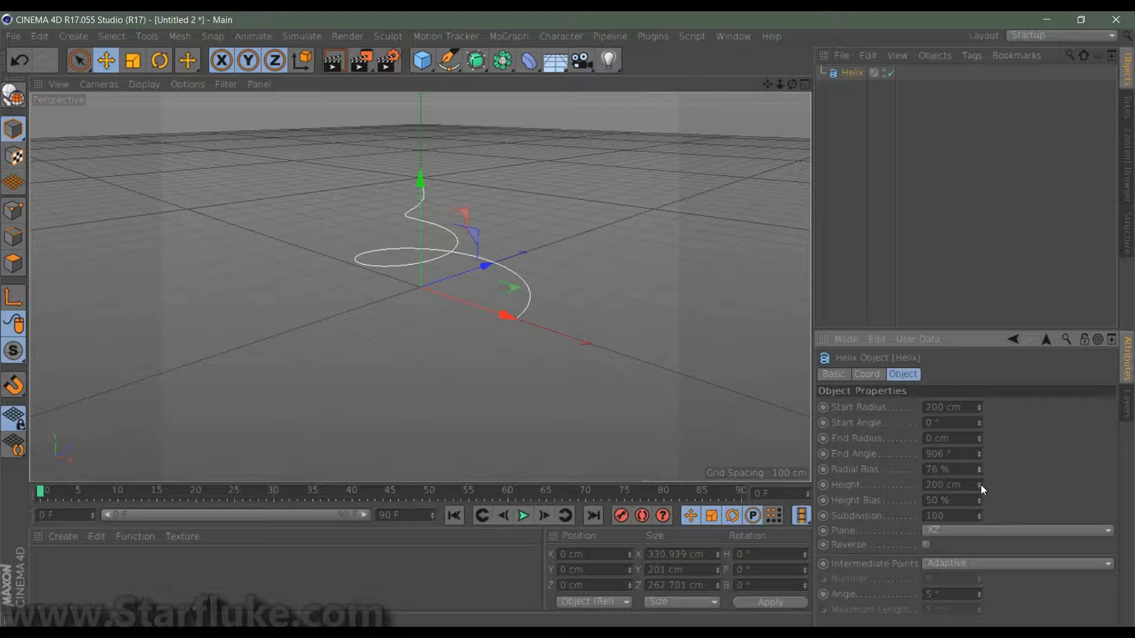
drag(979, 501, 979, 507)
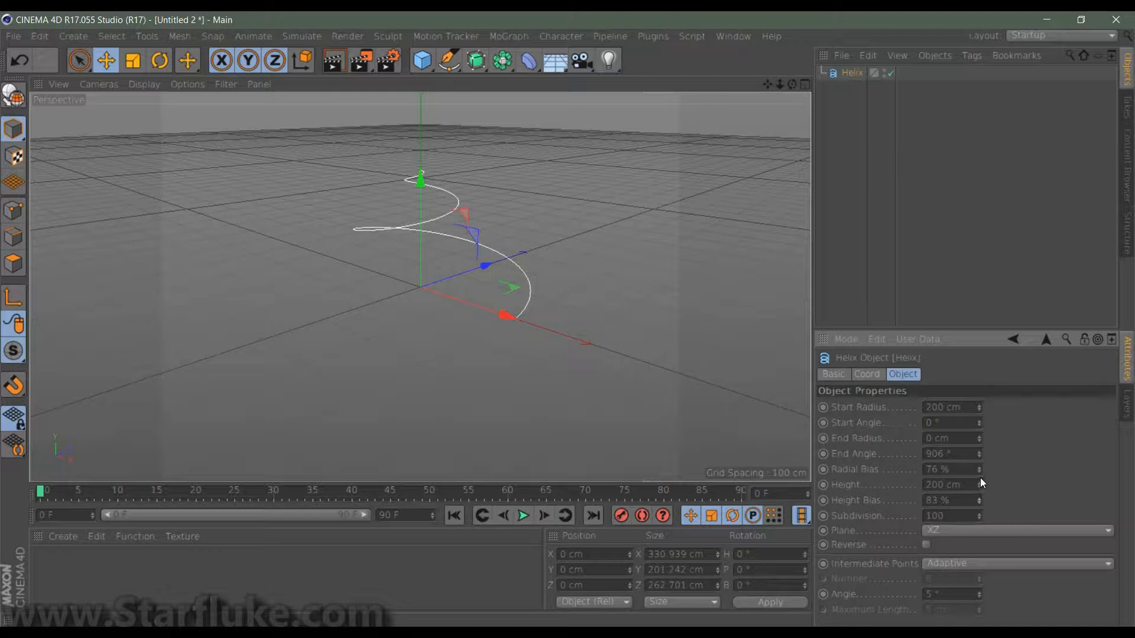
drag(978, 468, 978, 467)
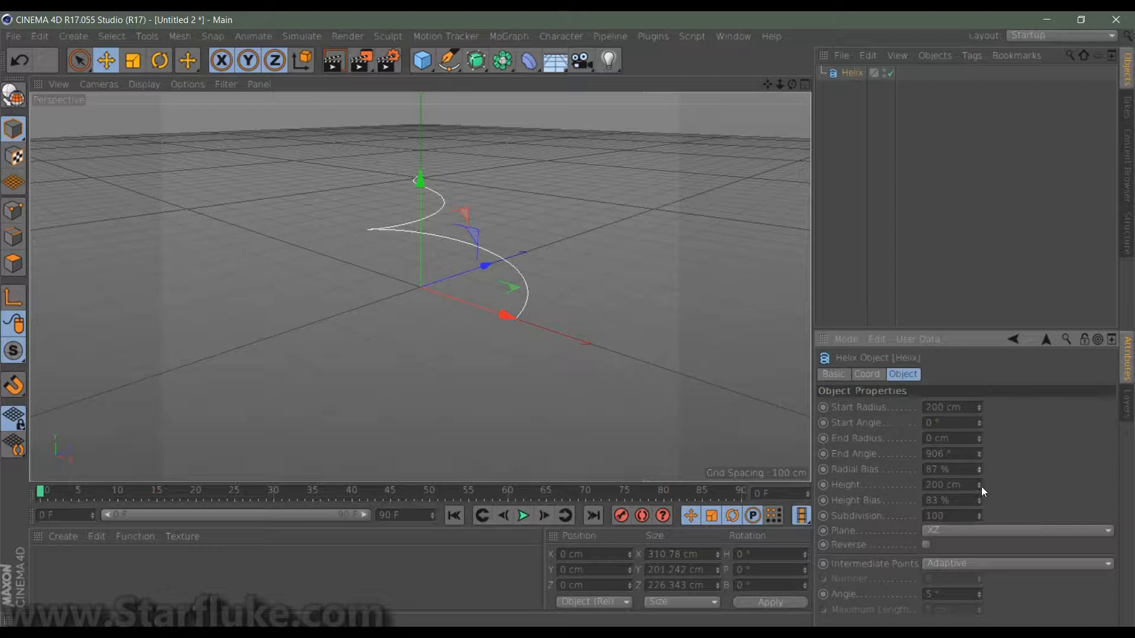
drag(979, 453, 979, 453)
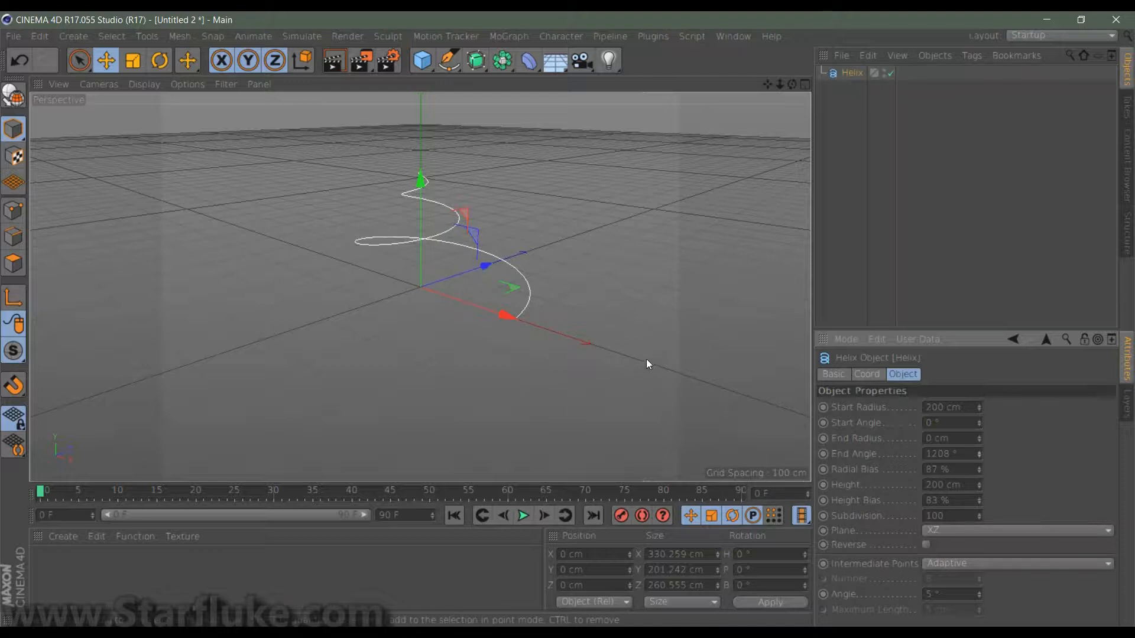
Add a Hair object to the helix spline
mouse_move(649, 354)
alt+mouse_down()
mouse_move(560, 360)
mouse_move(406, 340)
mouse_move(498, 318)
mouse_move(590, 381)
mouse_move(638, 341)
alt+mouse_up()
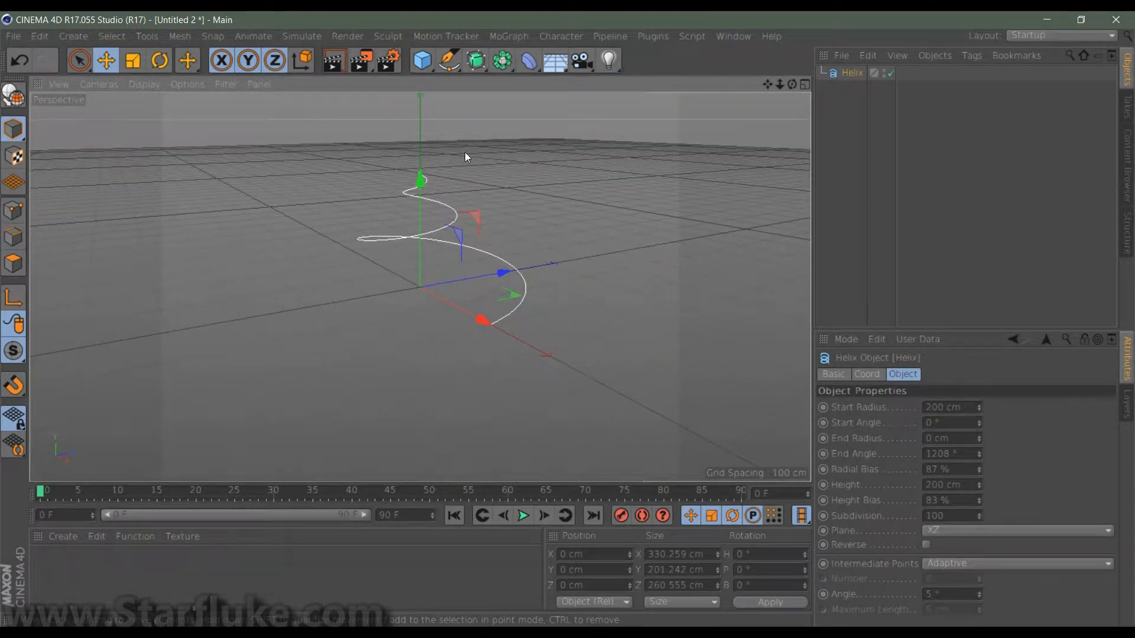
click(301, 37)
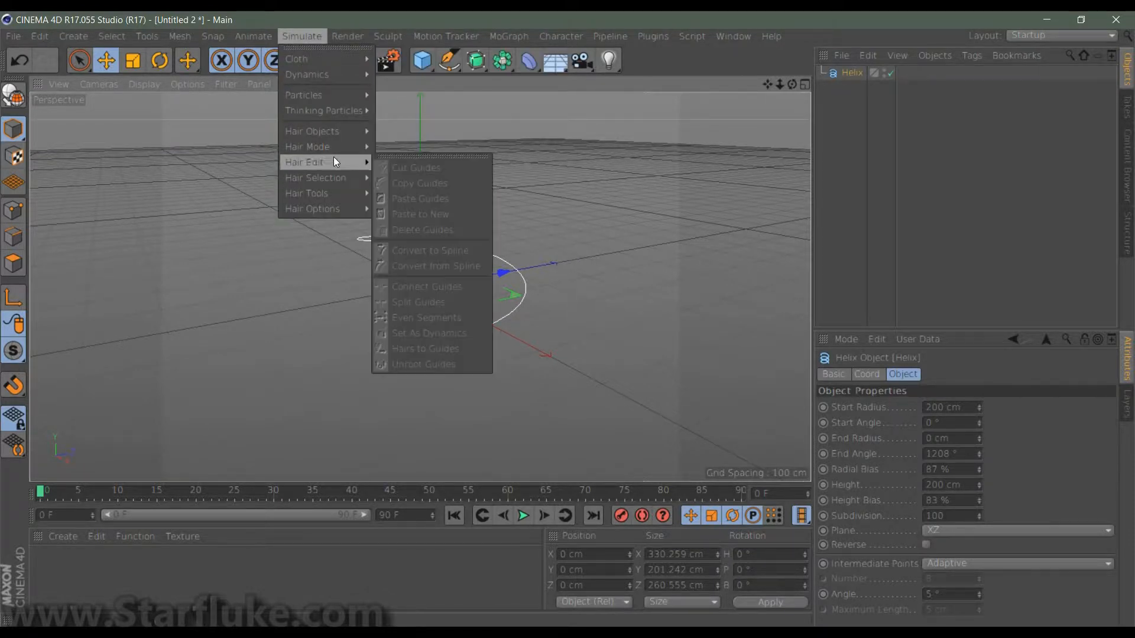
mouse_move(342, 130)
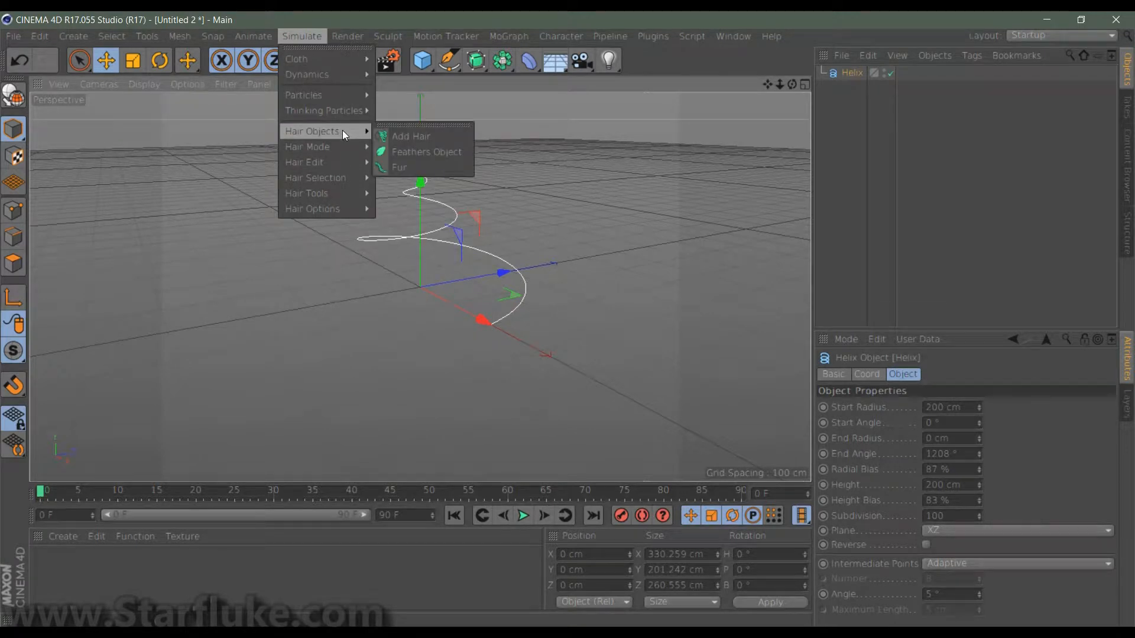
click(422, 138)
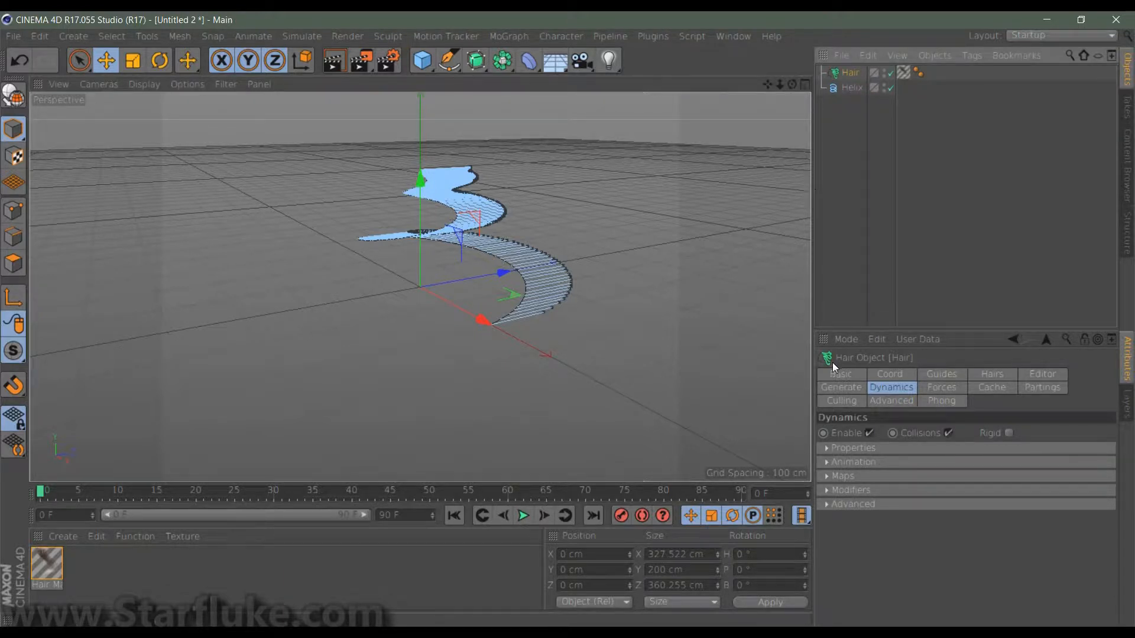
Set the hair guides' root to Spline Guides with 72 segments and render a preview in the viewport
click(941, 375)
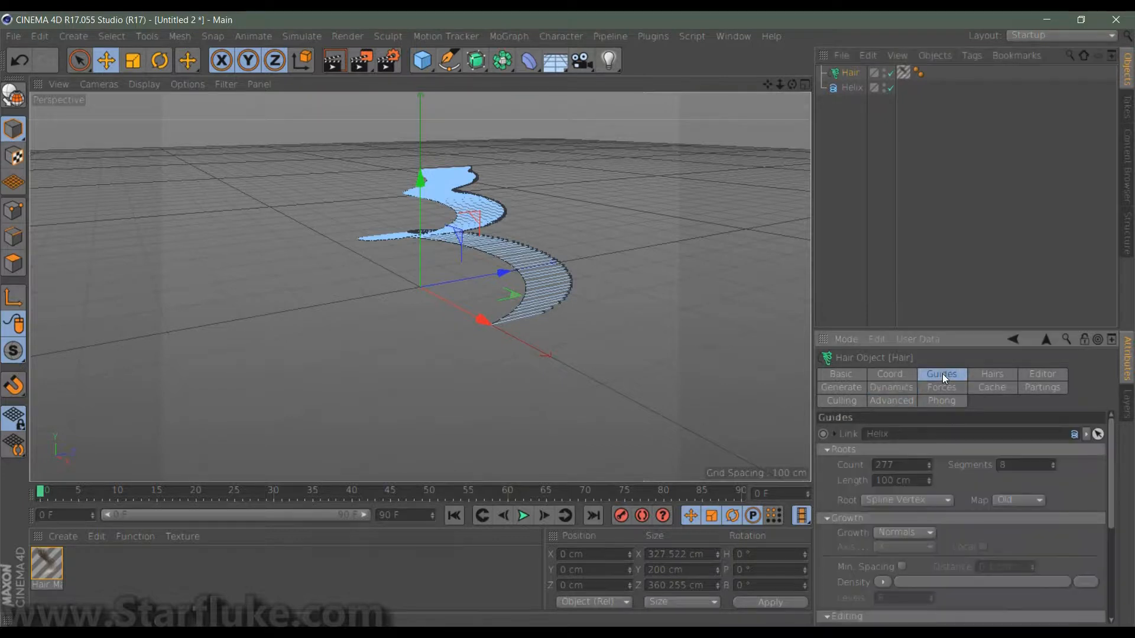
click(924, 501)
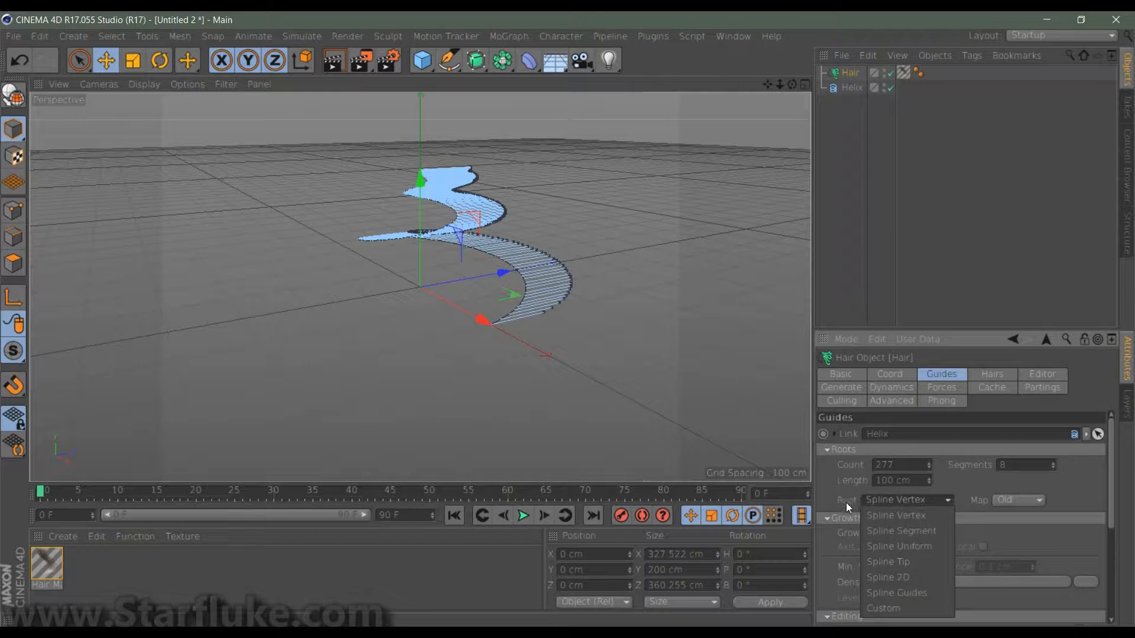
click(907, 593)
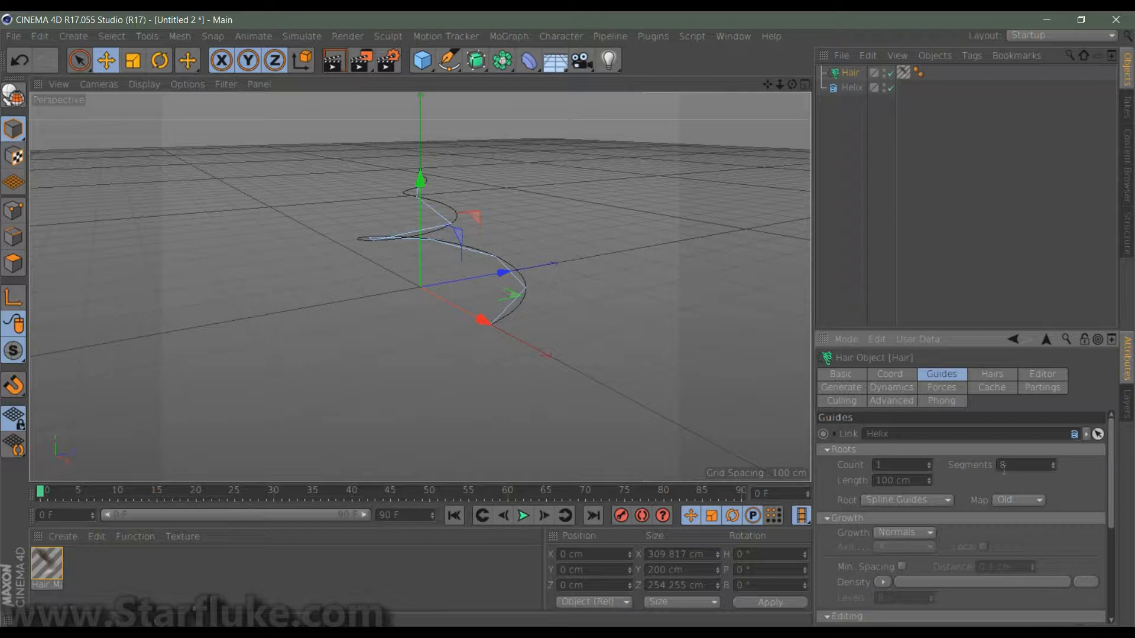
drag(1051, 463, 1079, 464)
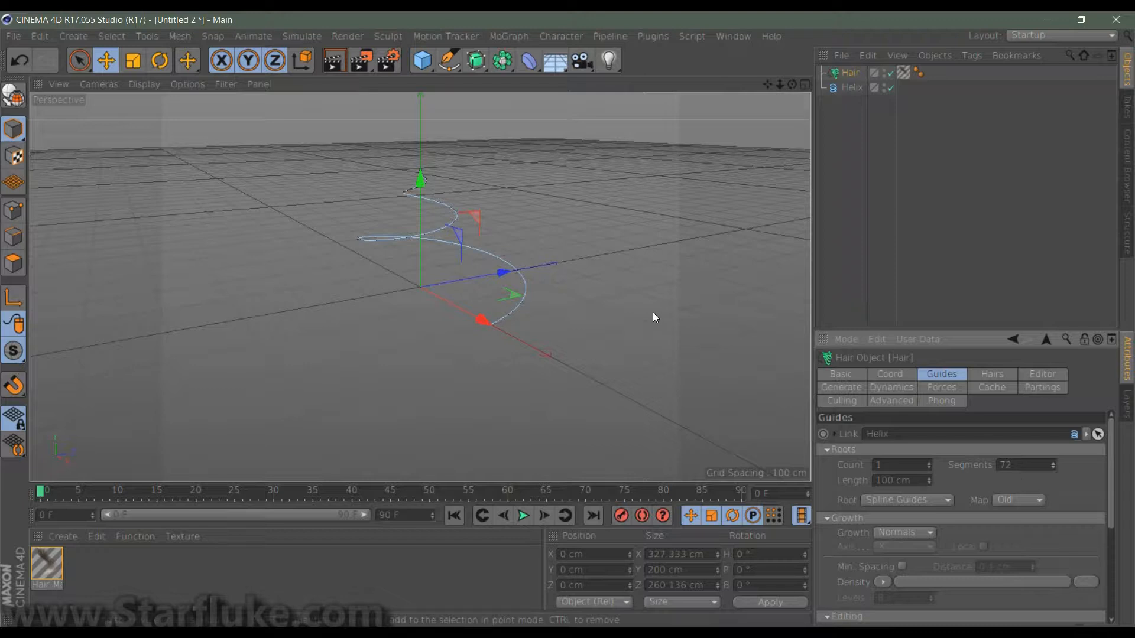
key(ctrl+r)
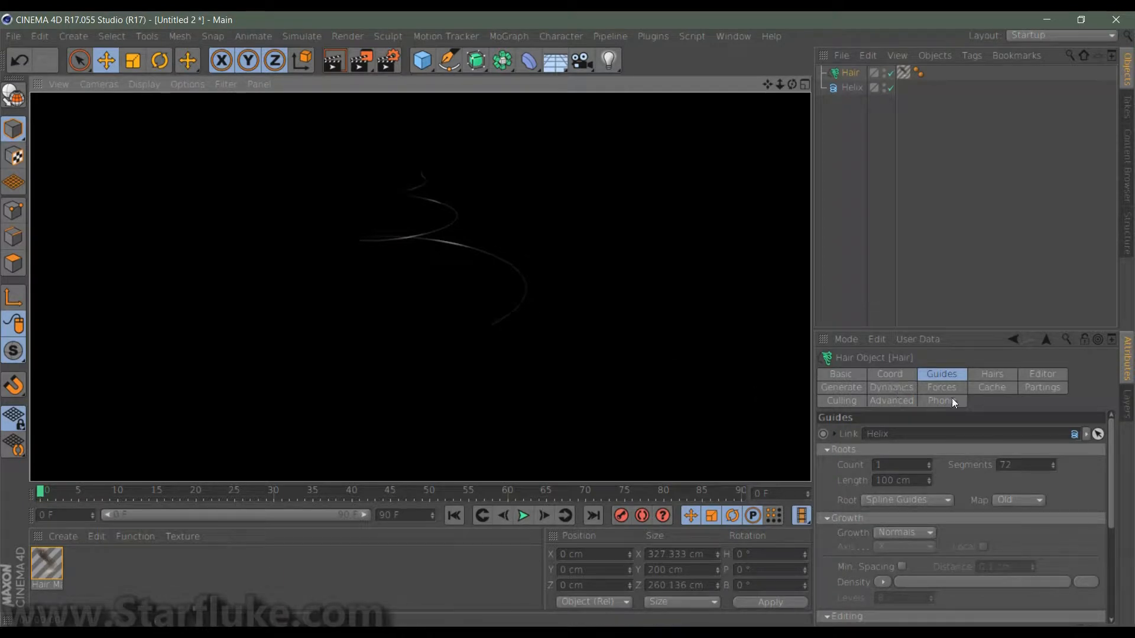
Set the hair's cloning count to 50 and render a preview in the viewport
click(984, 374)
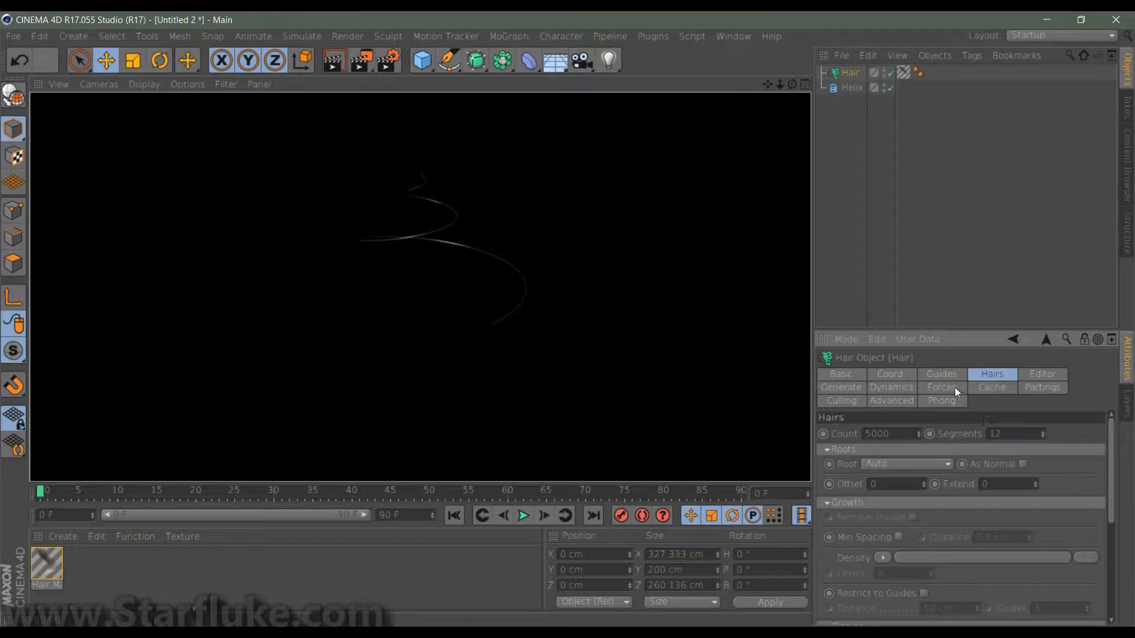
click(828, 504)
click(881, 534)
double_click(883, 538)
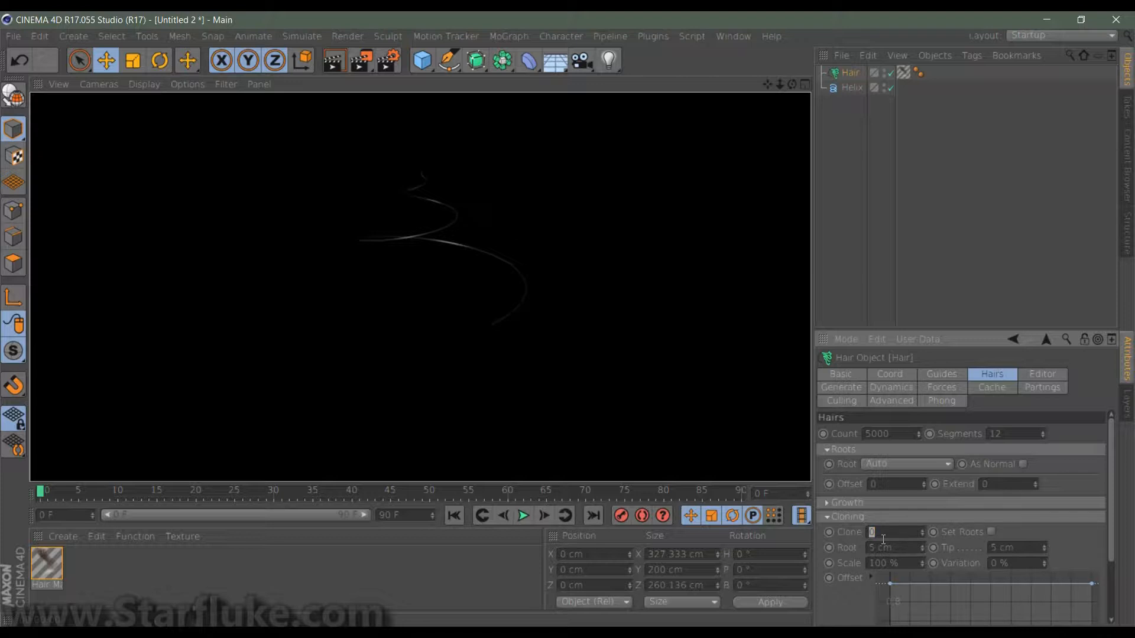
text(50)
key(Return)
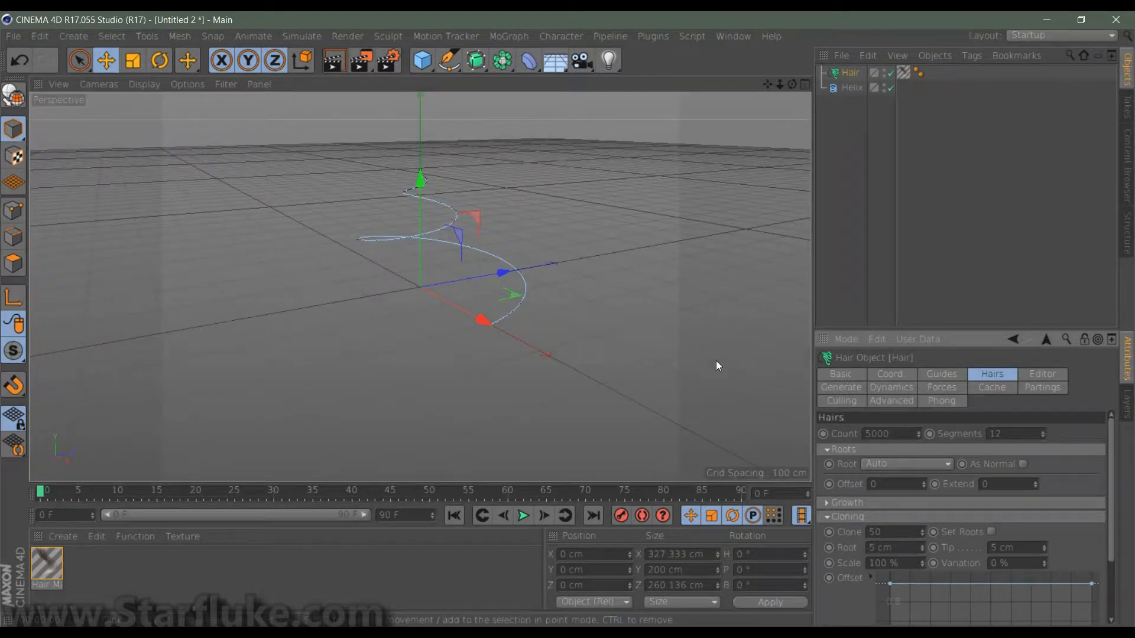
key(ctrl+r)
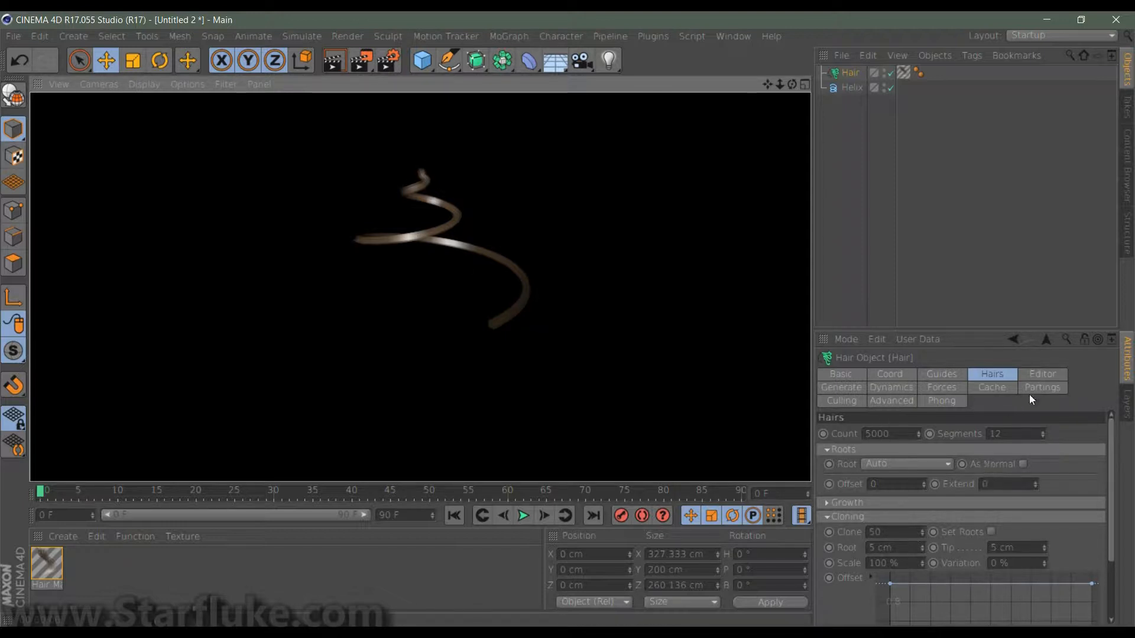
Change the hair's editor preview display to Hair Lines
click(1031, 371)
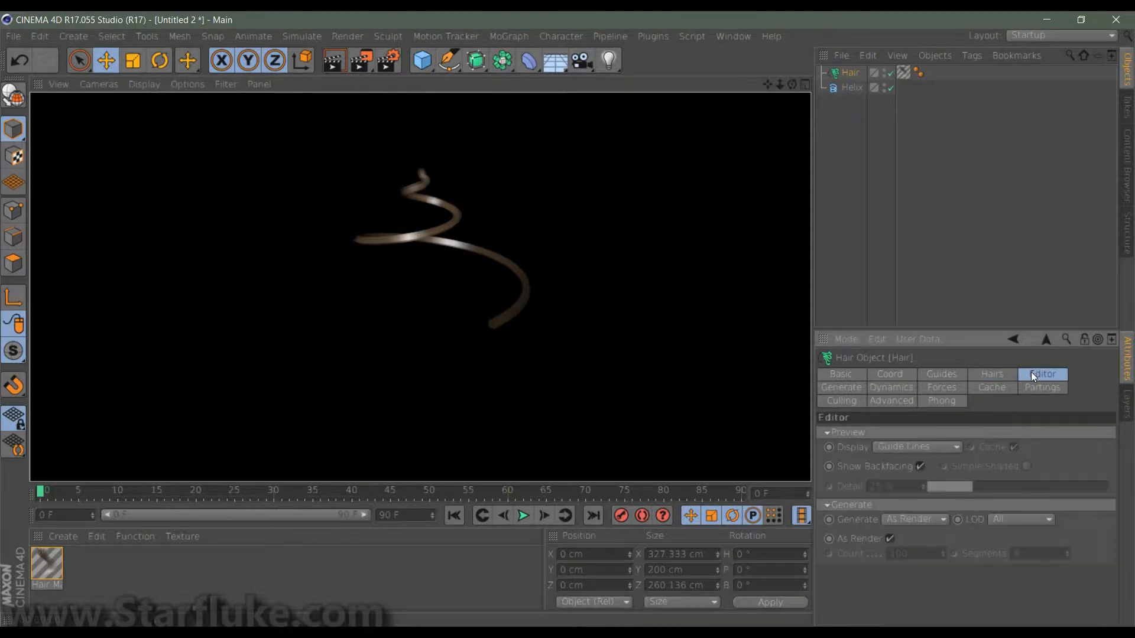
click(936, 448)
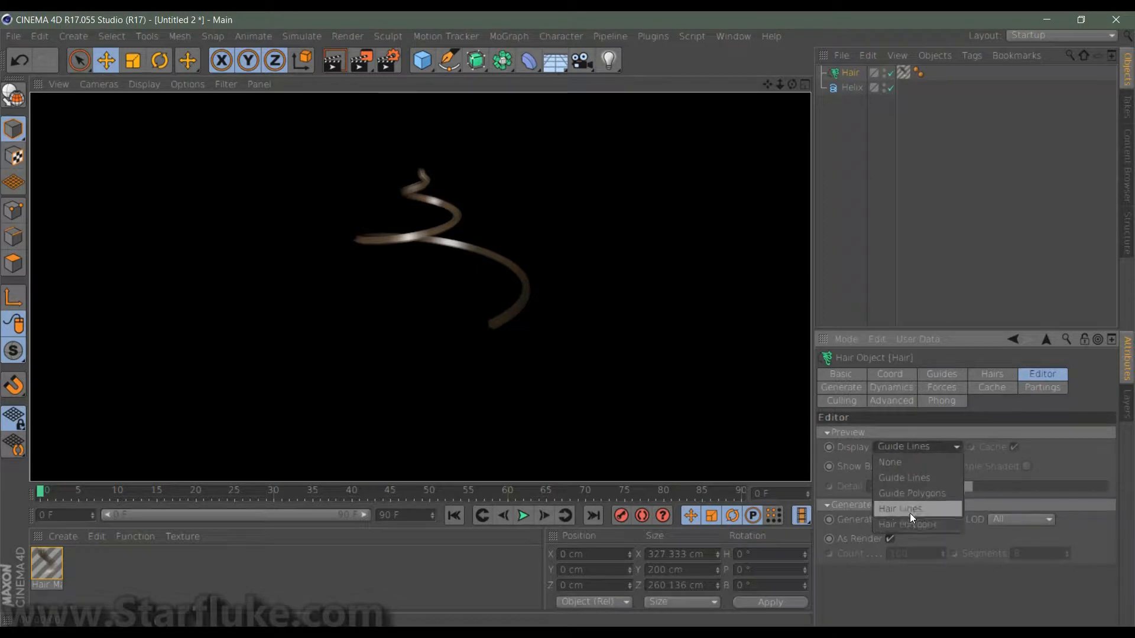
click(909, 508)
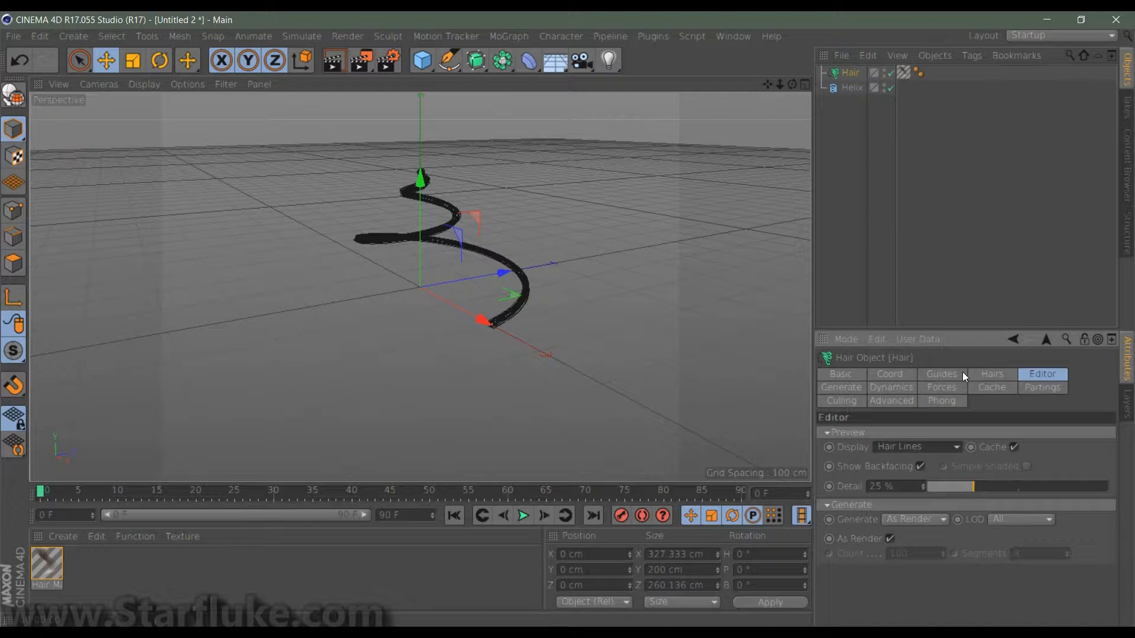
Set the hair cloning to tip 0 cm, root 11 cm and variation 4%, and render a preview
click(985, 377)
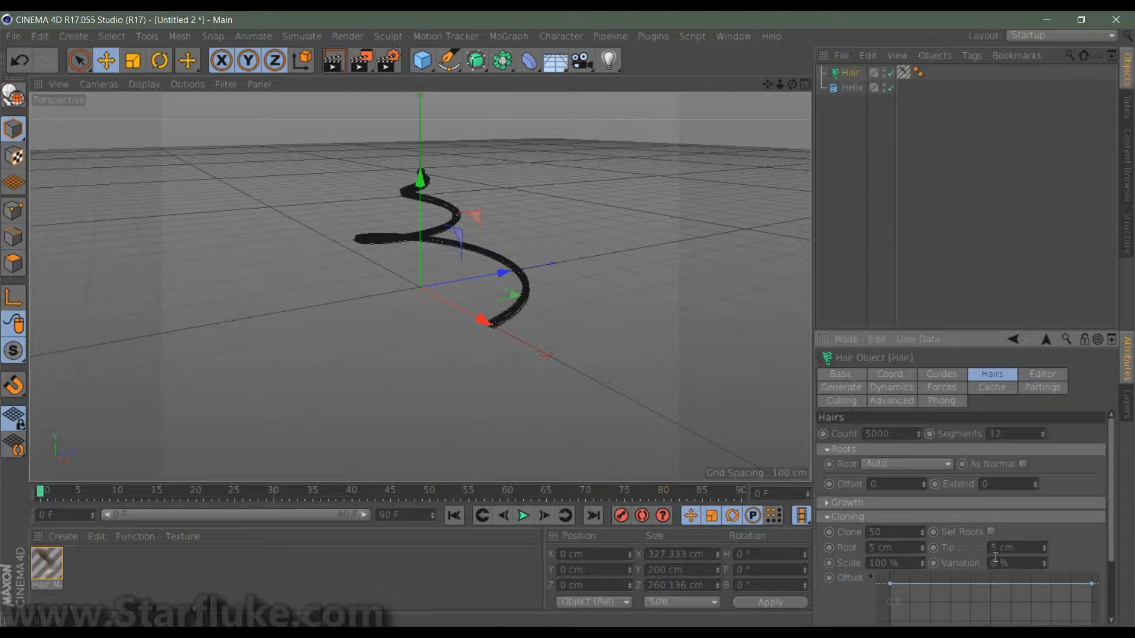
drag(1041, 549, 1005, 552)
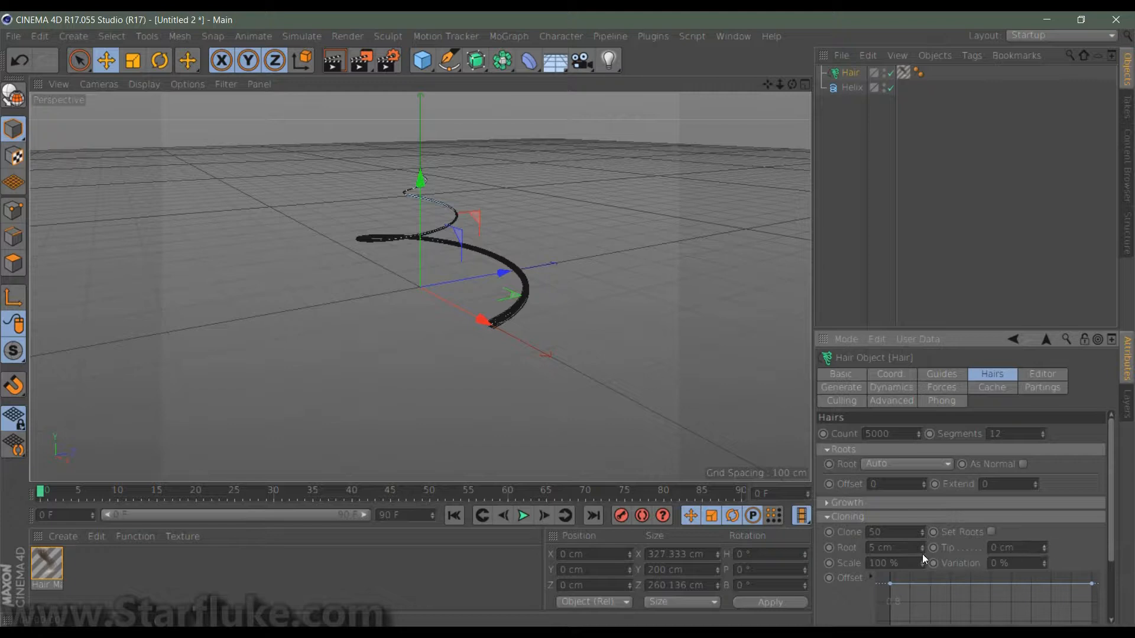
drag(921, 548, 924, 536)
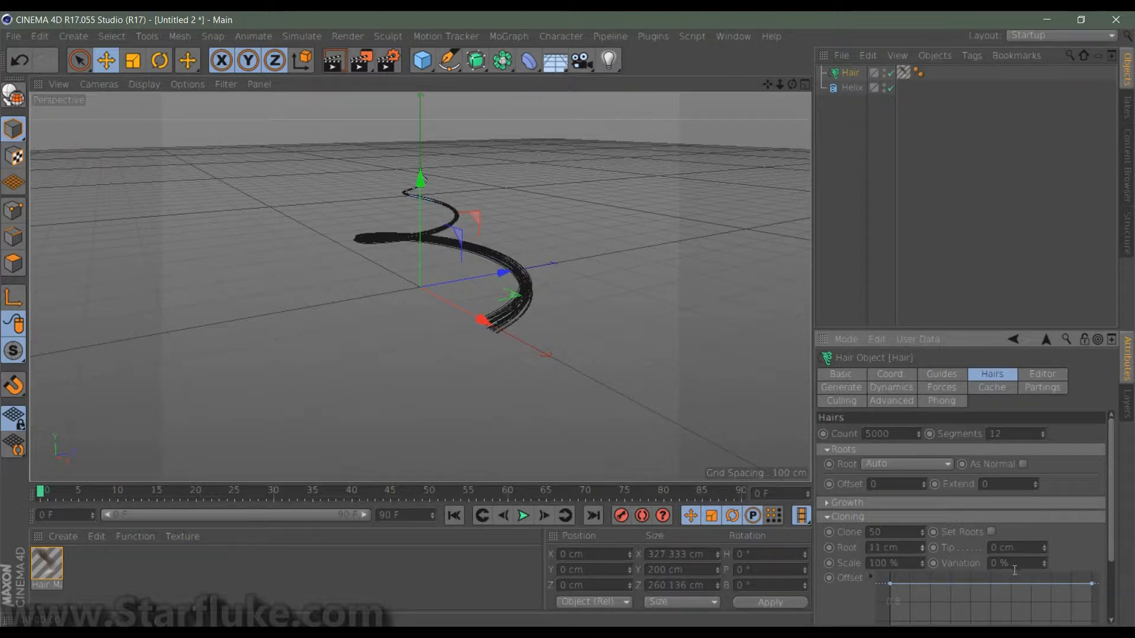
click(1043, 561)
click(1043, 561)
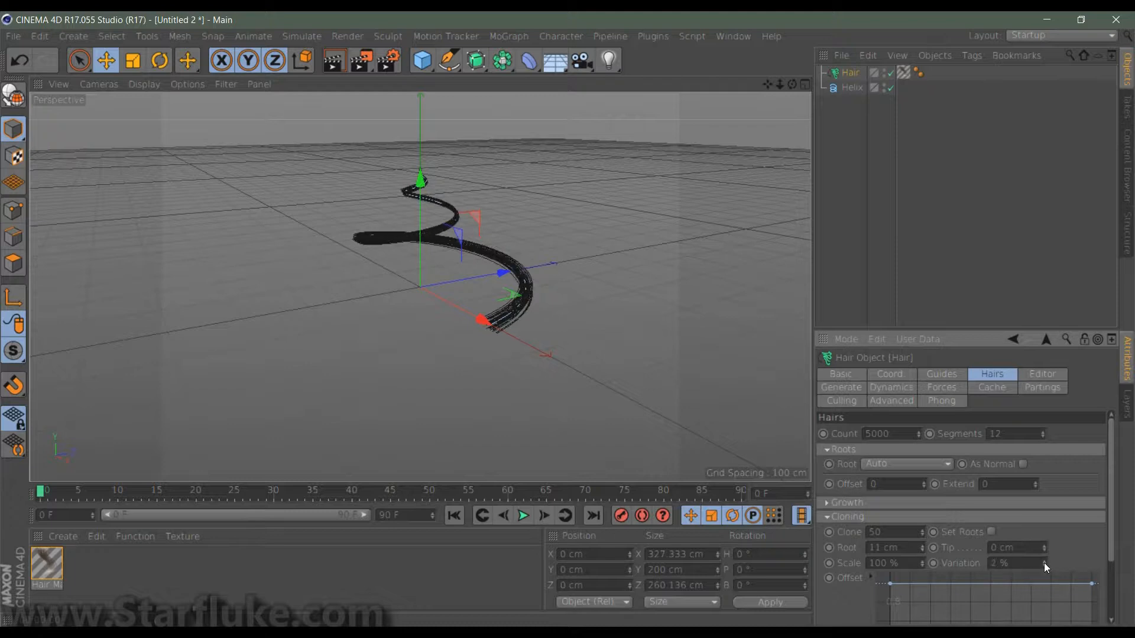
click(1044, 561)
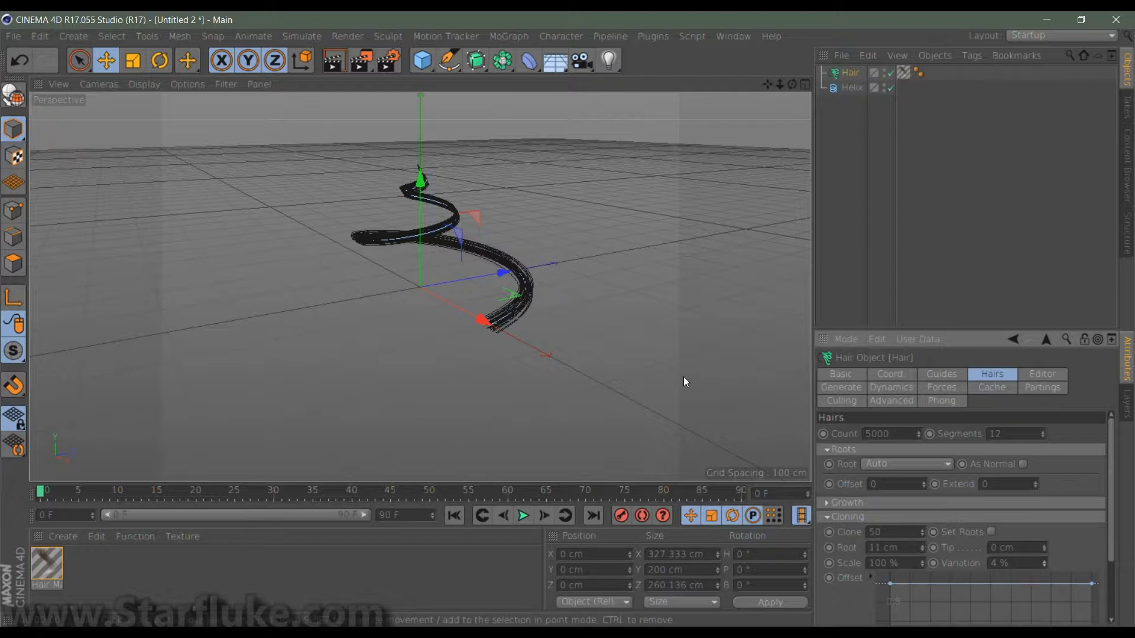
key(ctrl+r)
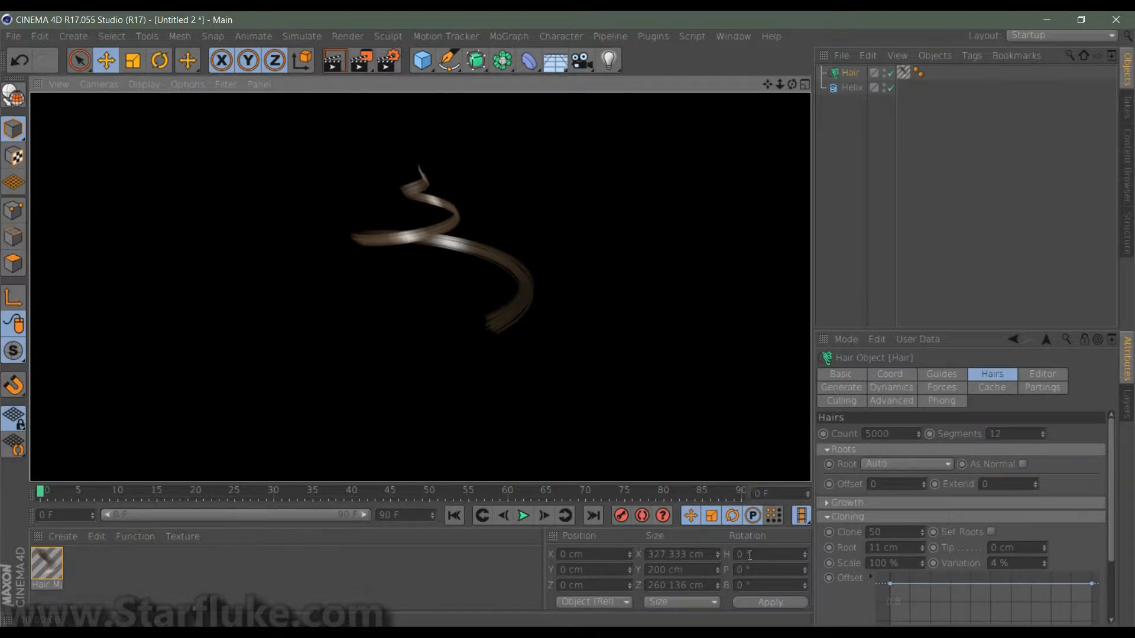
Change the root end of the hair material's color gradient to orange-red with H 14°, S 90%, V 72%
click(903, 72)
click(825, 361)
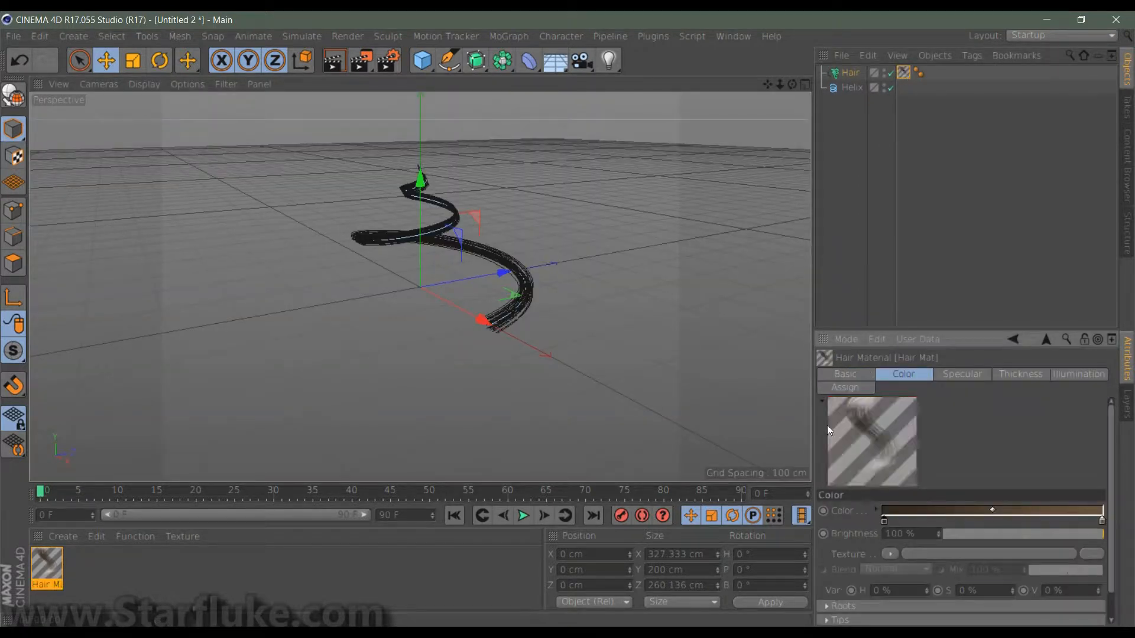
double_click(885, 521)
drag(853, 523, 978, 534)
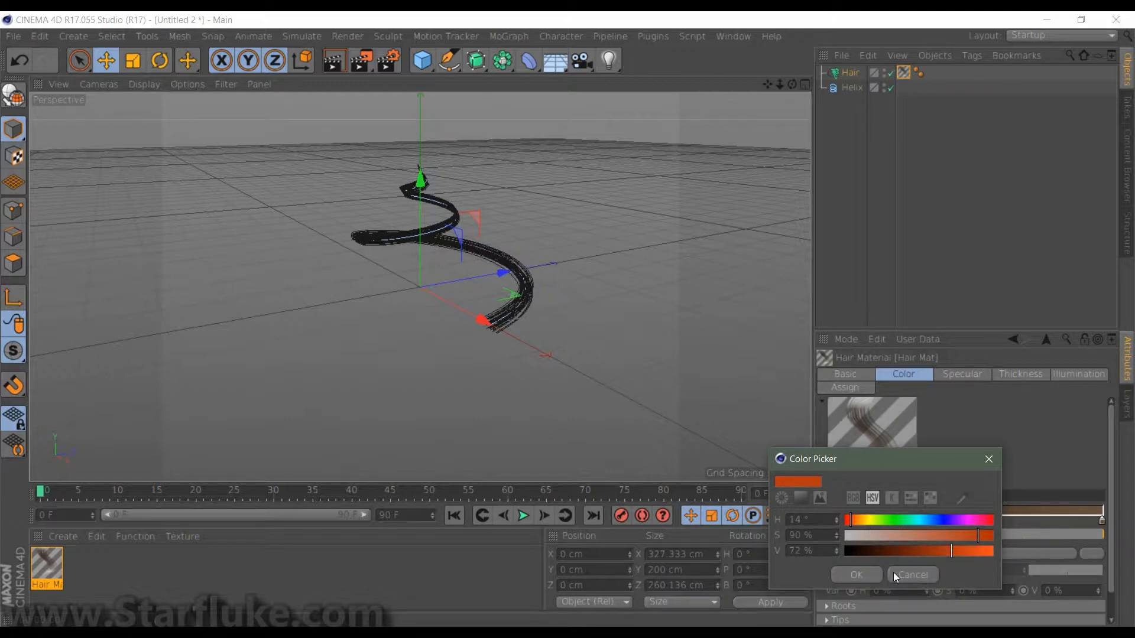
click(860, 578)
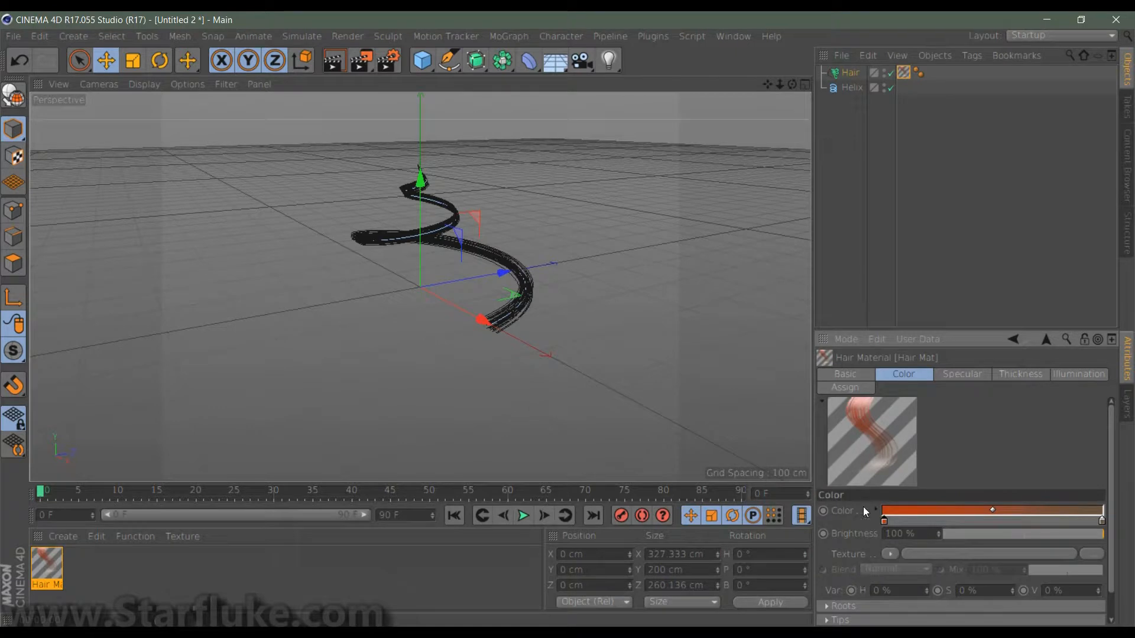
Render a preview of the recolored hair, play the animation to check its dynamics, and return to the first frame
key(ctrl+r)
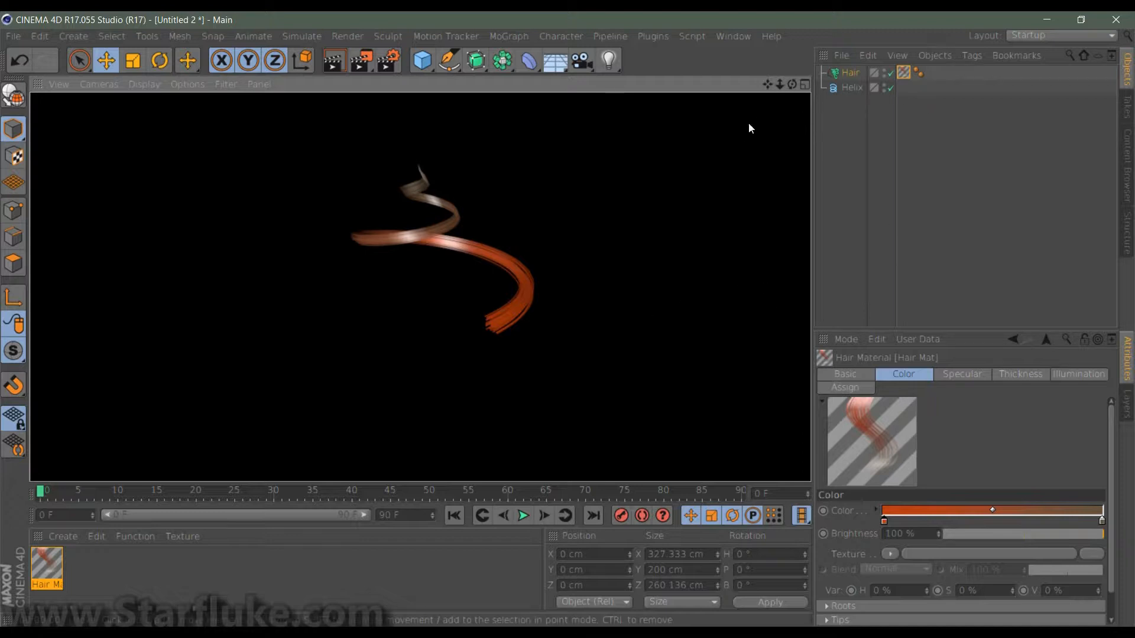
click(522, 517)
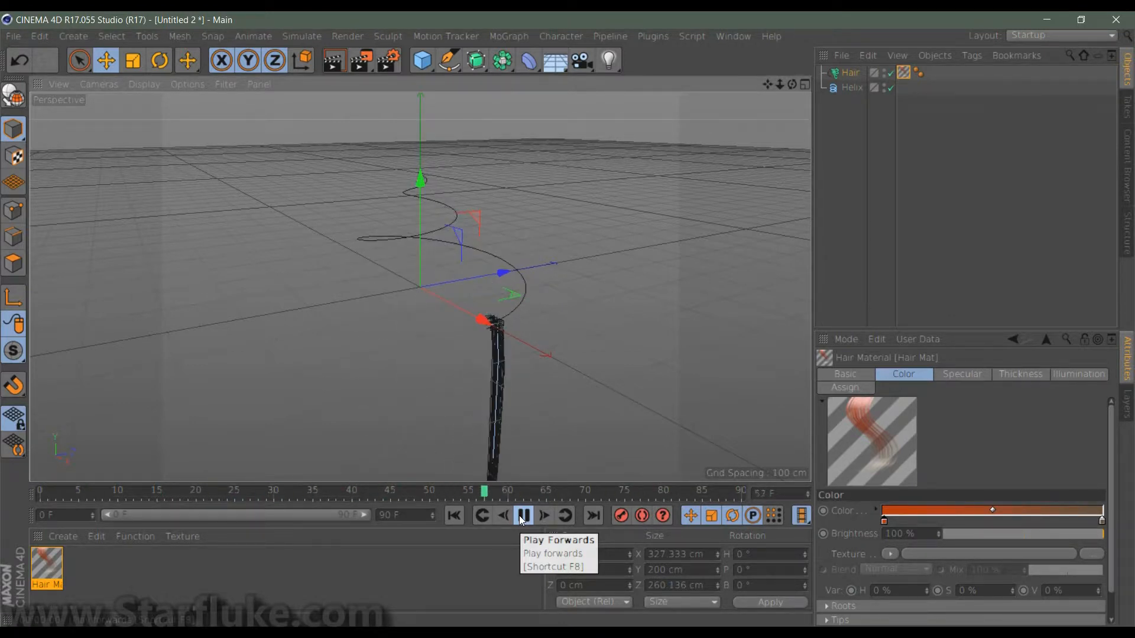
click(522, 516)
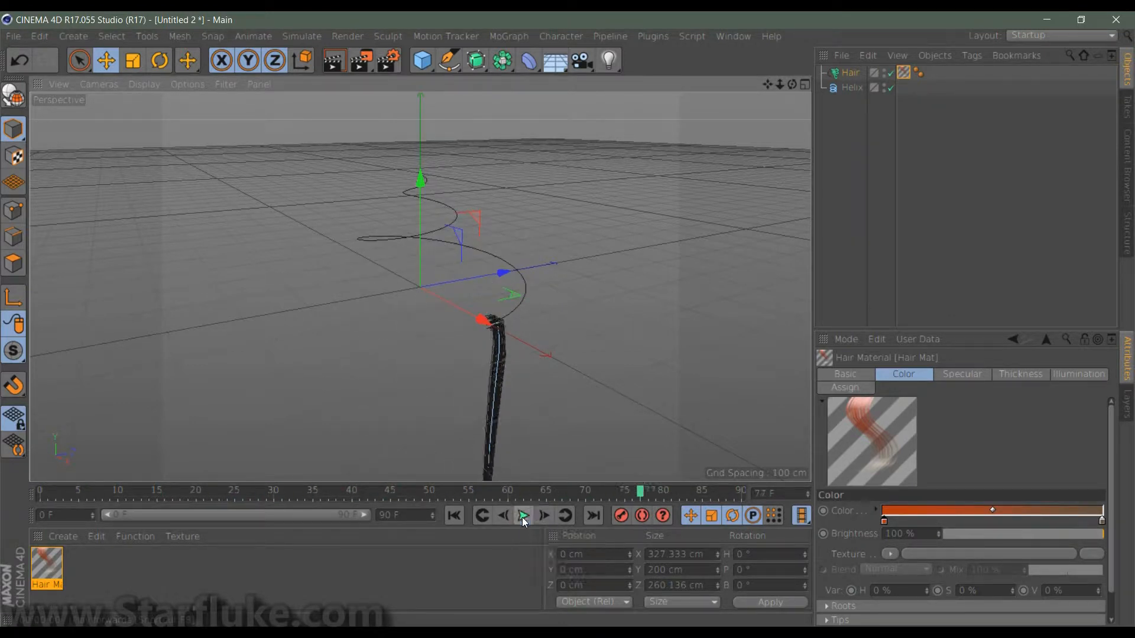
click(455, 515)
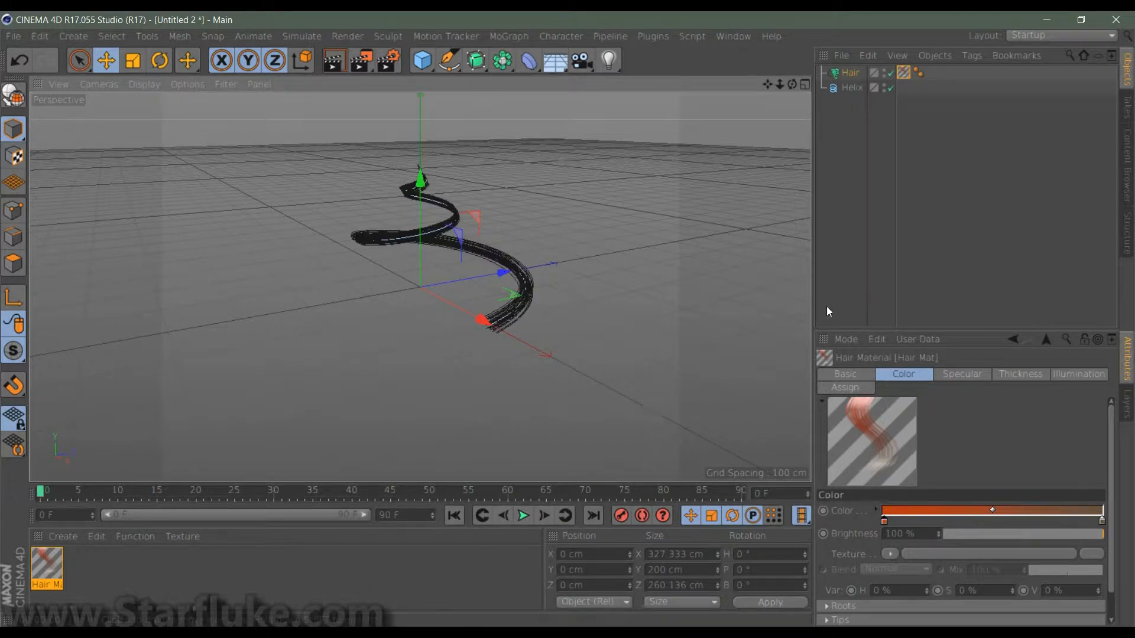
Set Rest Mix to 33% in the hair's dynamics properties, play the simulation, and return to the first frame
click(851, 89)
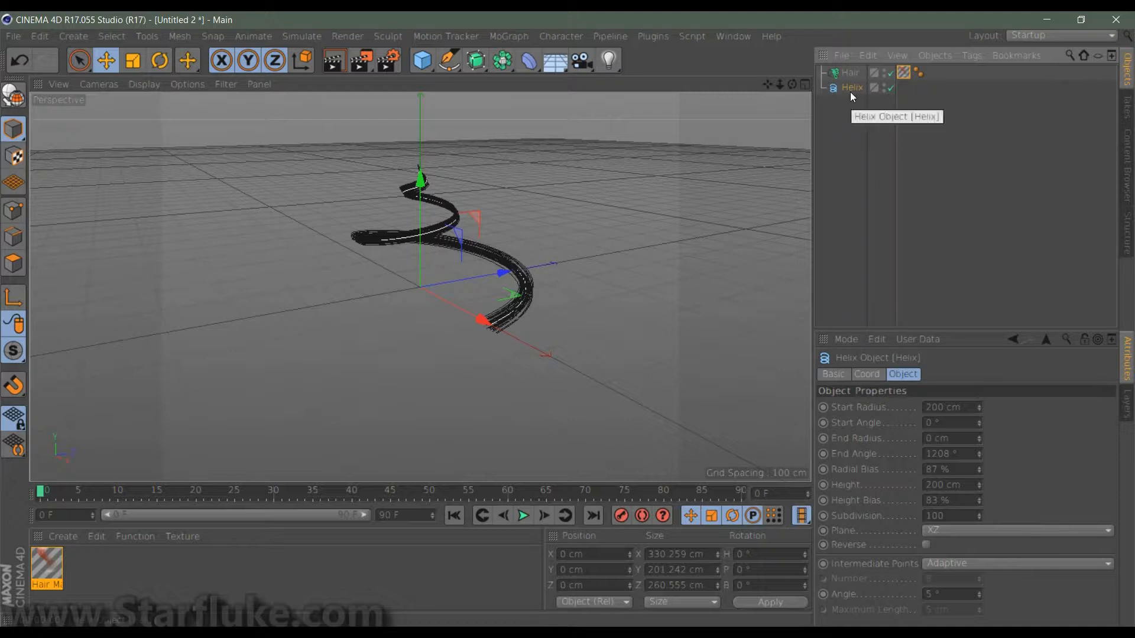
click(850, 74)
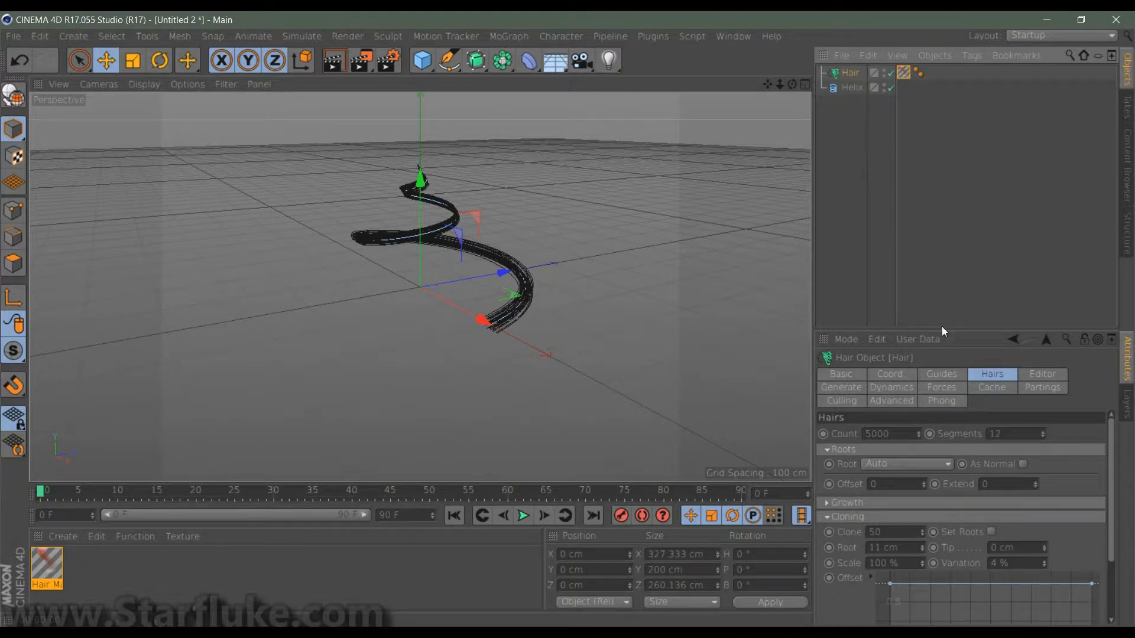
click(893, 388)
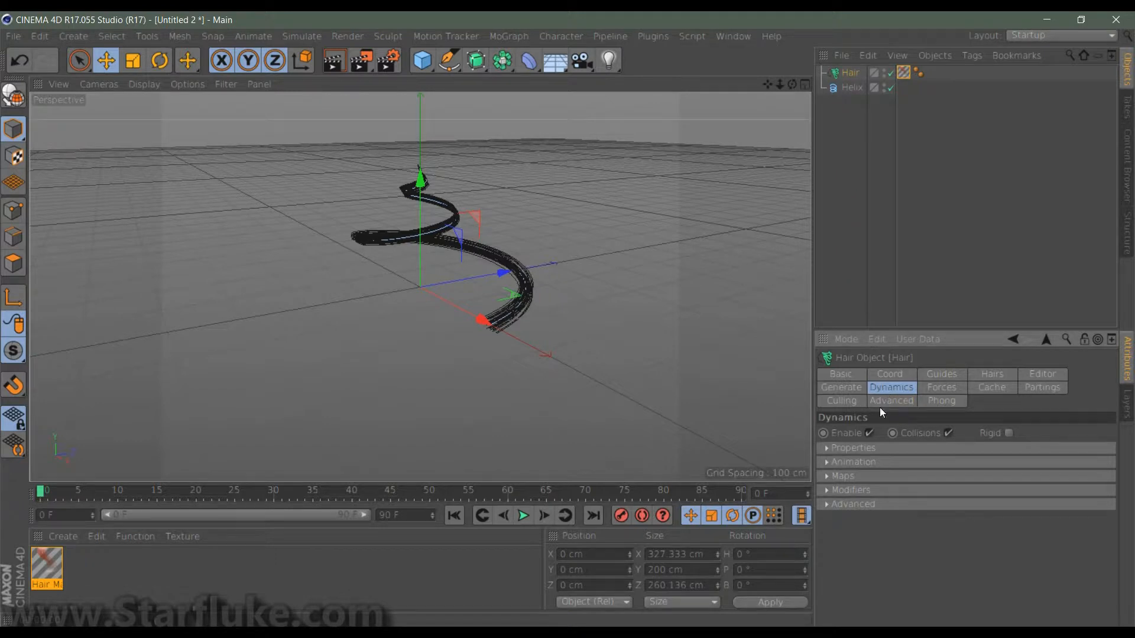
click(827, 448)
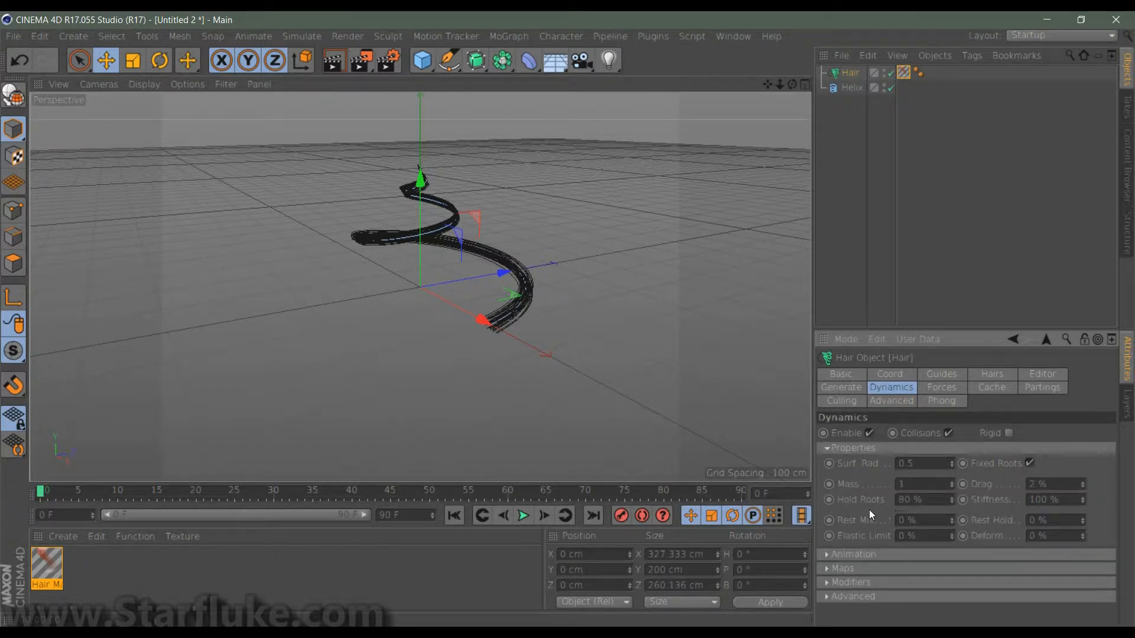
drag(768, 87, 769, 87)
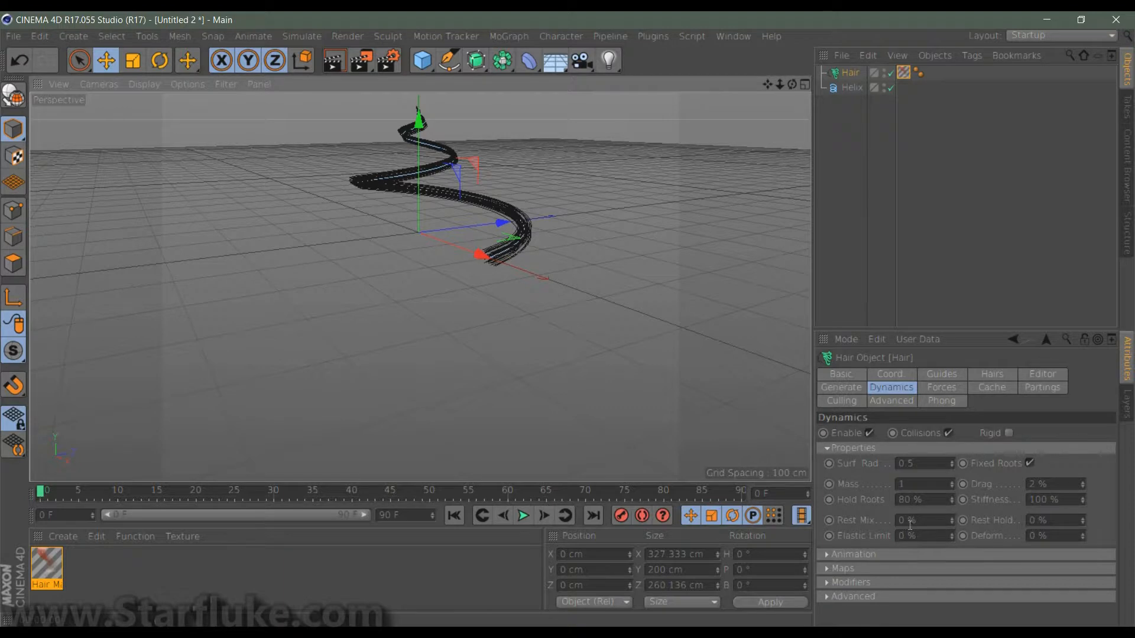
click(934, 521)
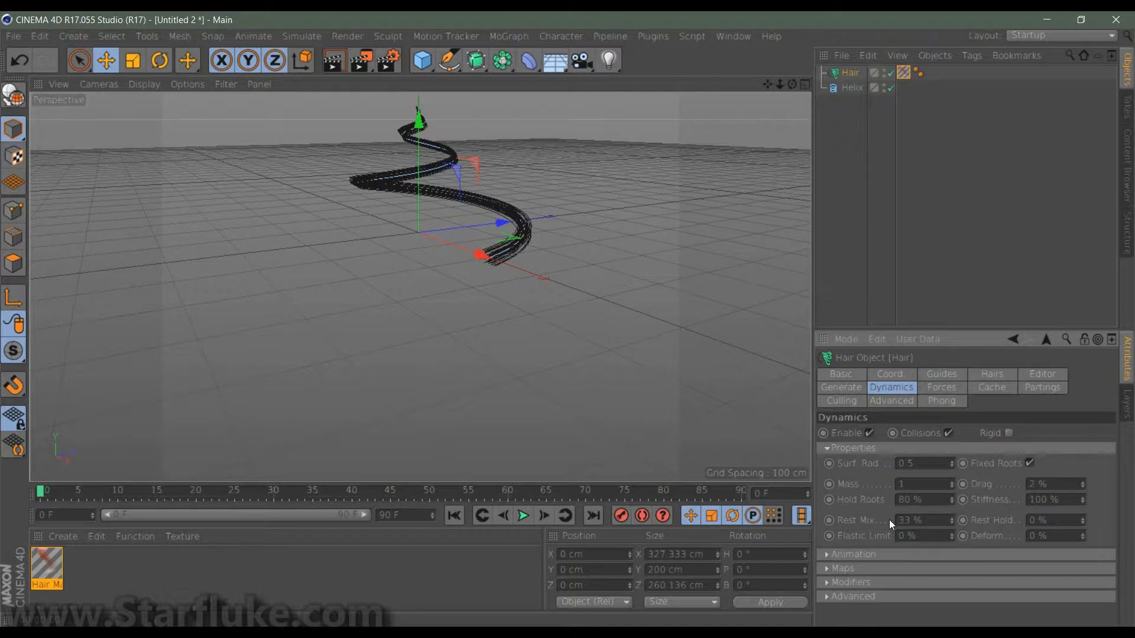
key(Return)
click(524, 515)
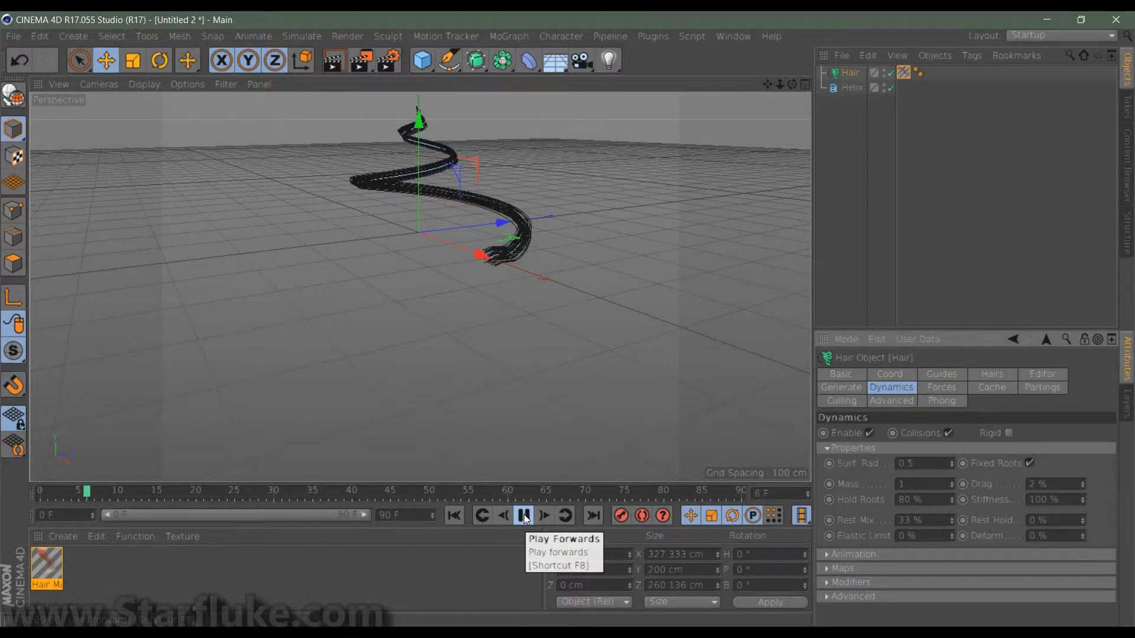
click(524, 516)
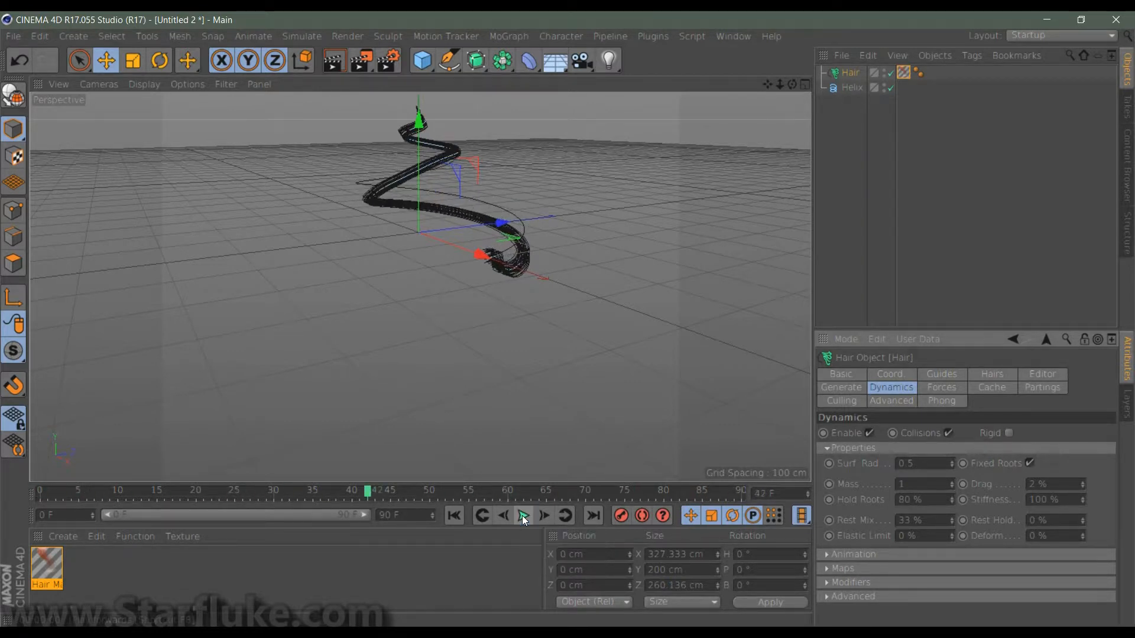
click(453, 515)
Set the hair dynamics' Rest Mix to 10%, play the simulation, and return to the first frame
double_click(920, 521)
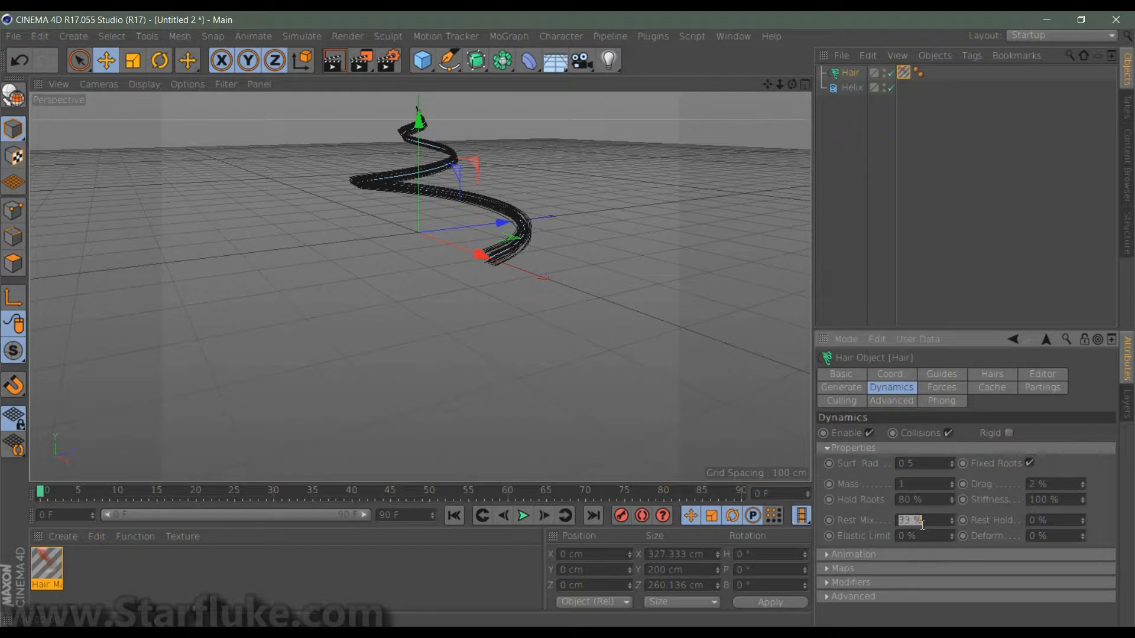
text(10)
key(Return)
click(522, 516)
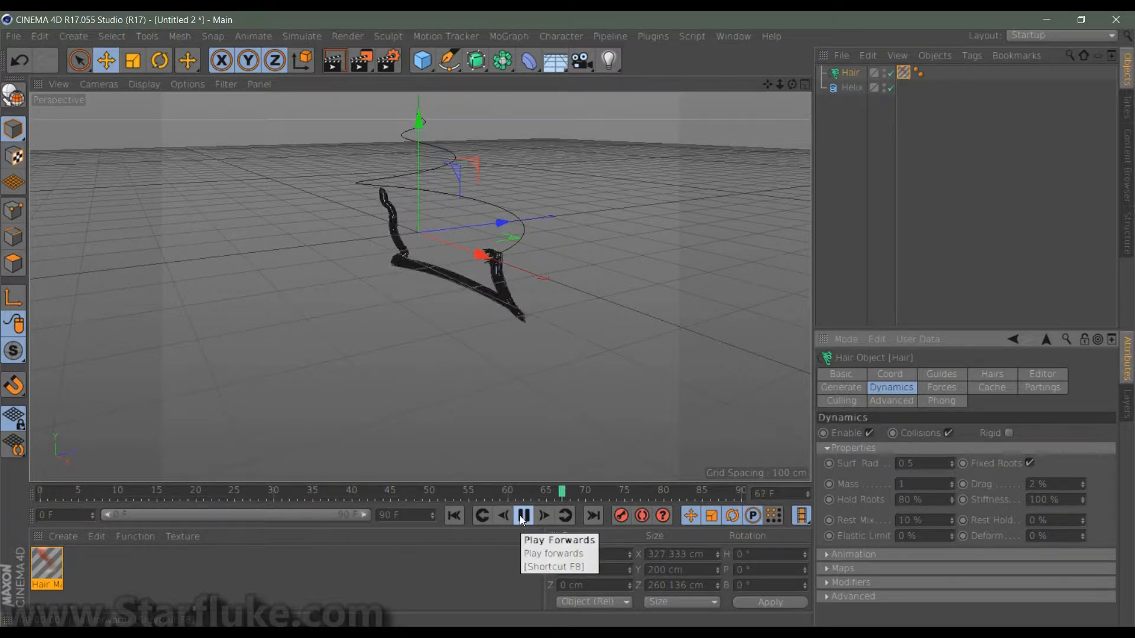
click(522, 516)
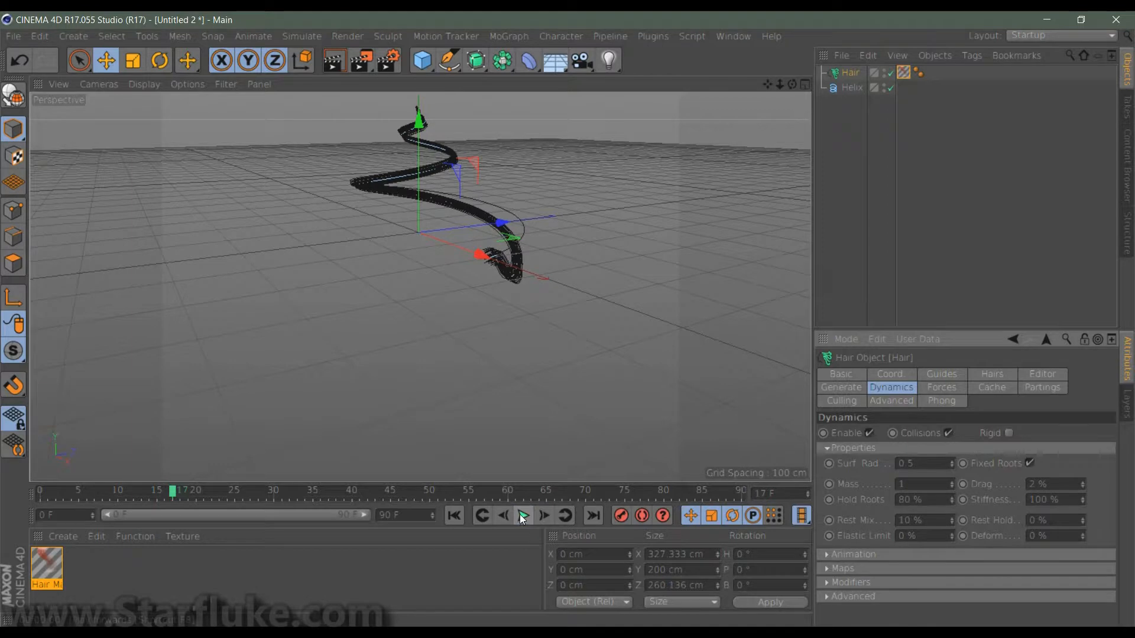
click(454, 516)
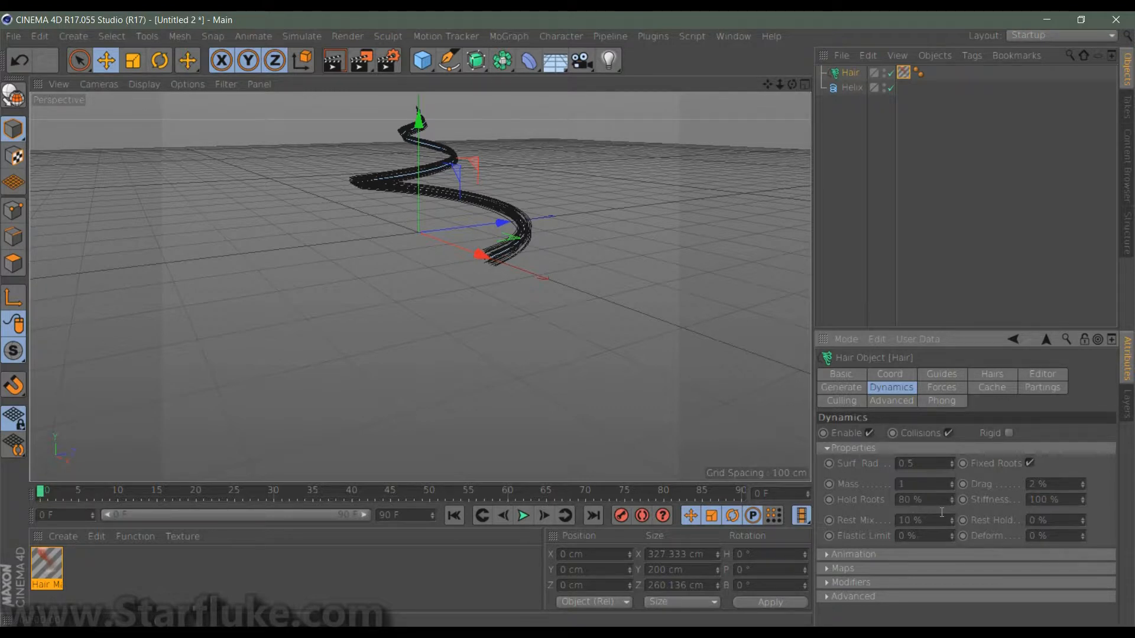
Set the hair dynamics' Stiffness to 20%, play the simulation, and return to the first frame
click(1057, 503)
double_click(1057, 504)
text(20)
key(Return)
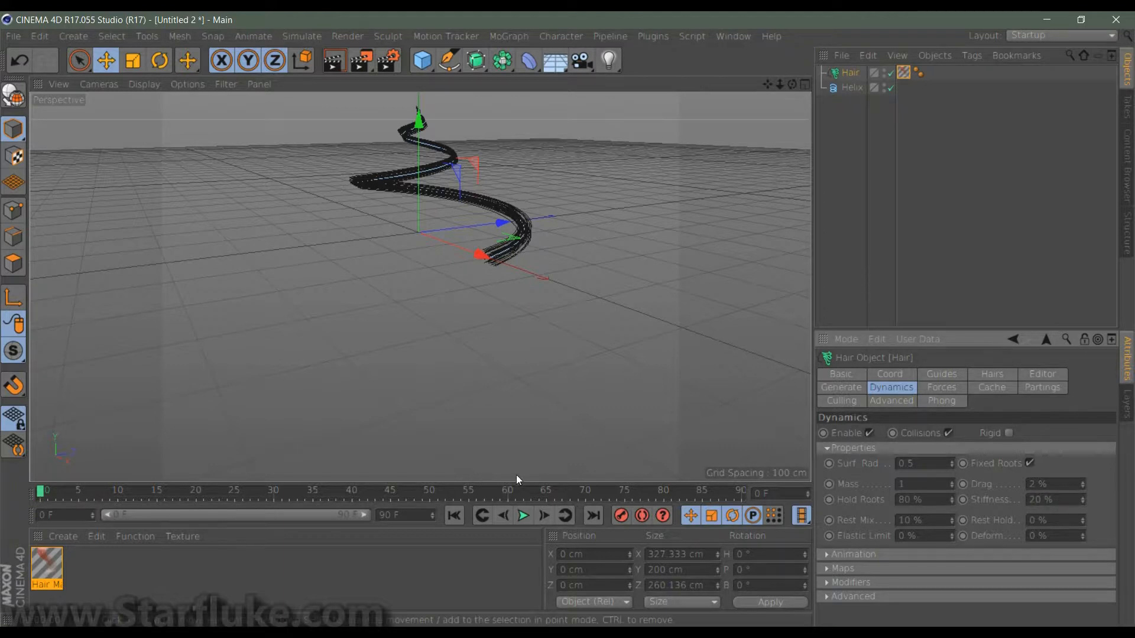
click(524, 517)
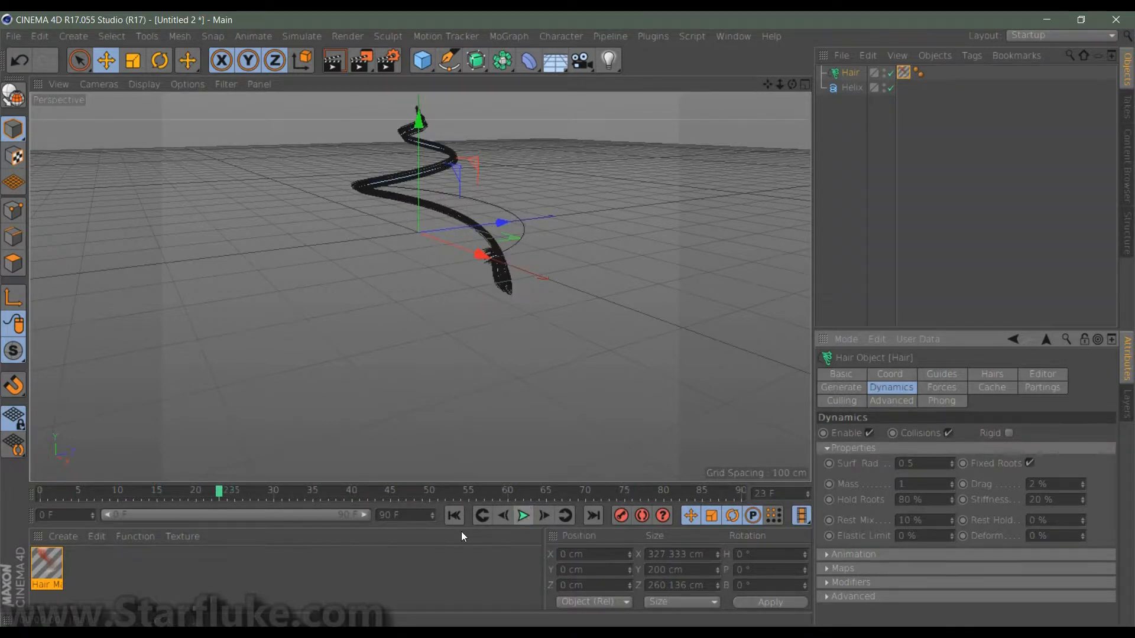
click(454, 516)
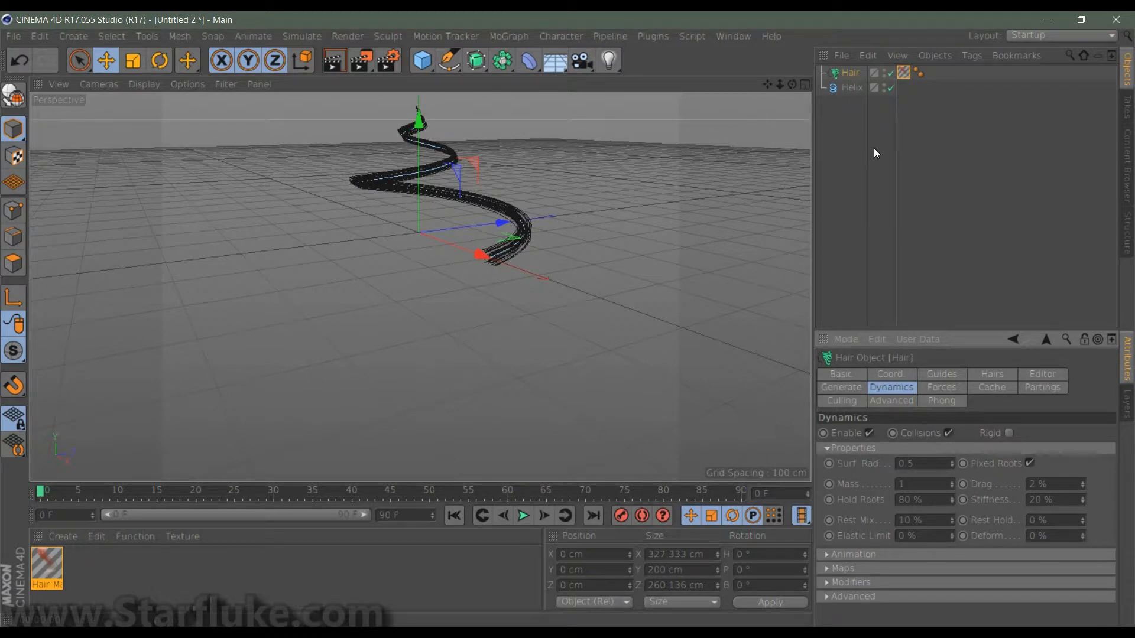
Disable the hair's dynamics and convert the Helix to an editable spline
click(869, 433)
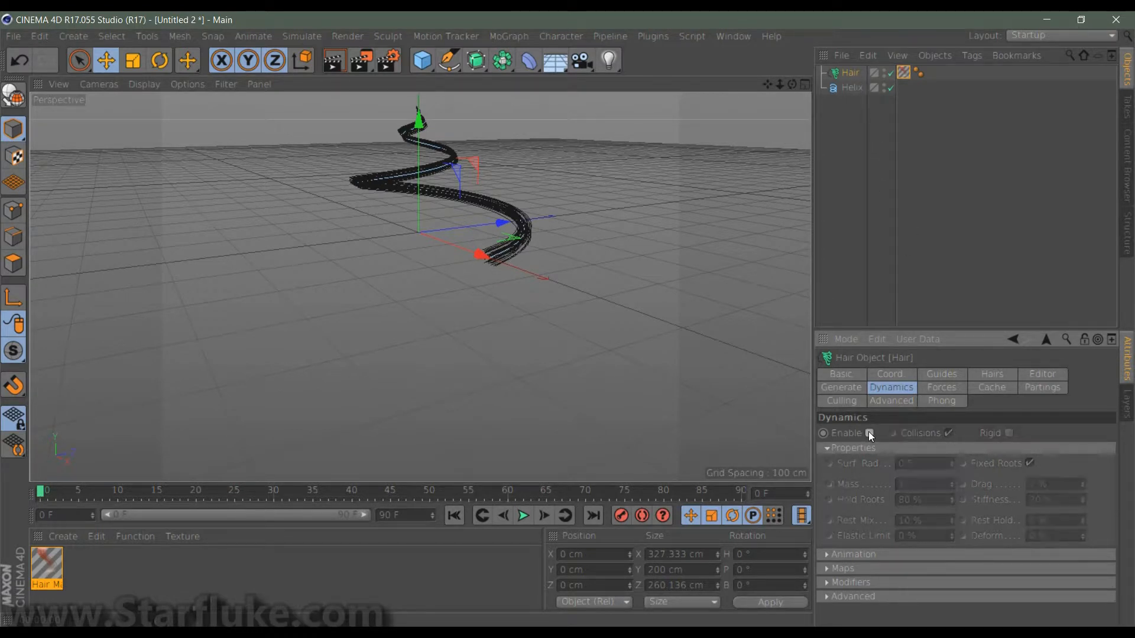
click(848, 89)
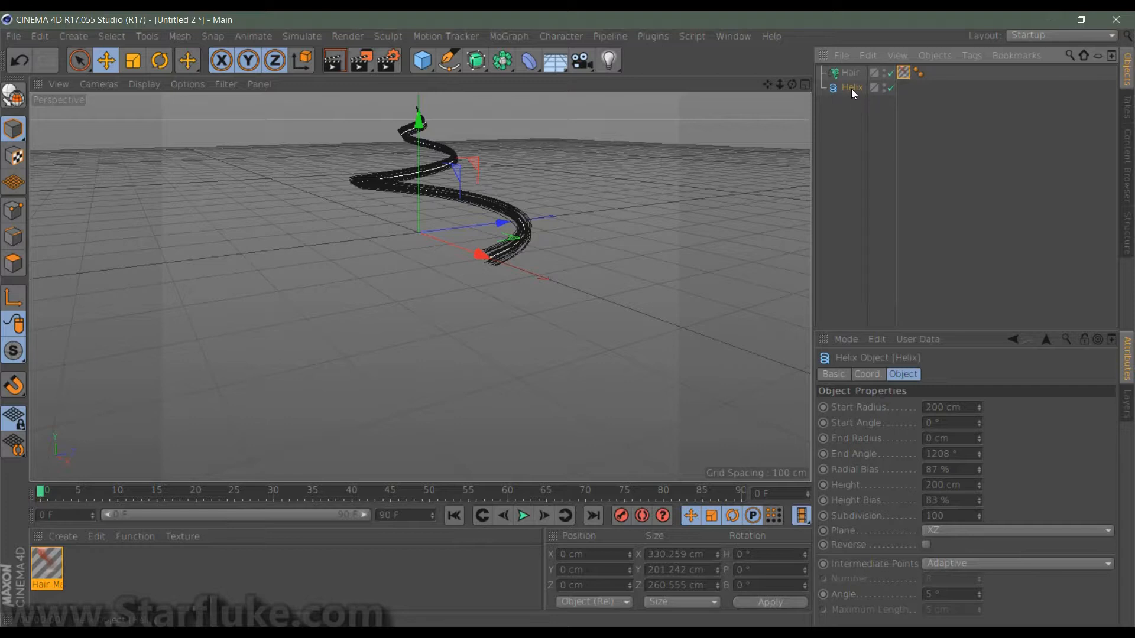
click(15, 96)
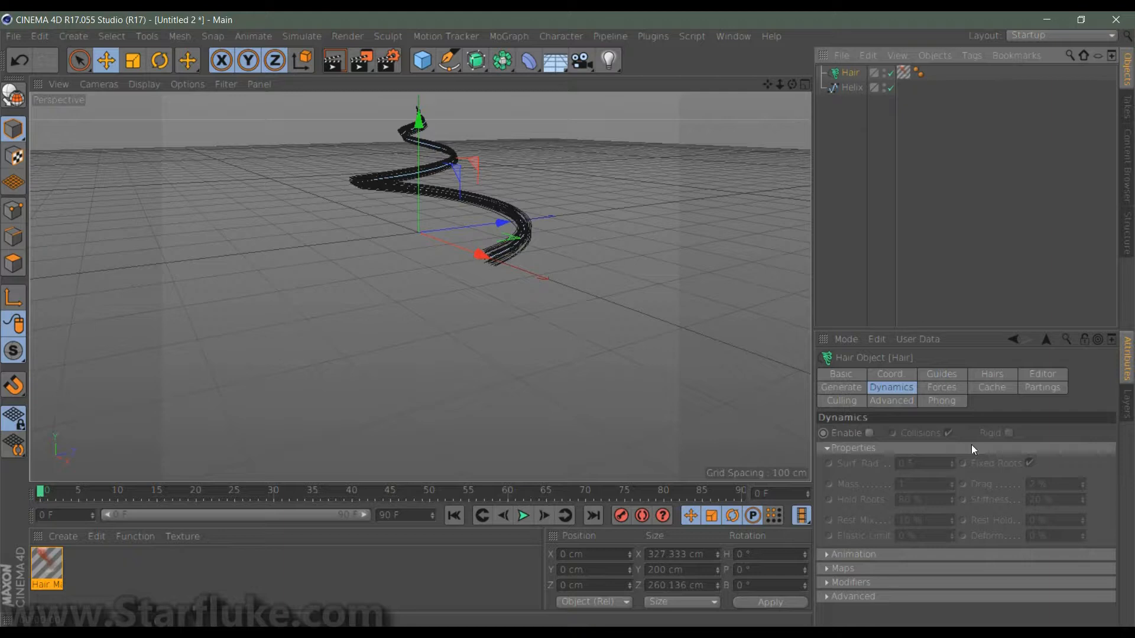
Assign the Helix spline as the Points Link in the editing settings of the hair's guides
click(938, 373)
drag(1113, 463, 1112, 541)
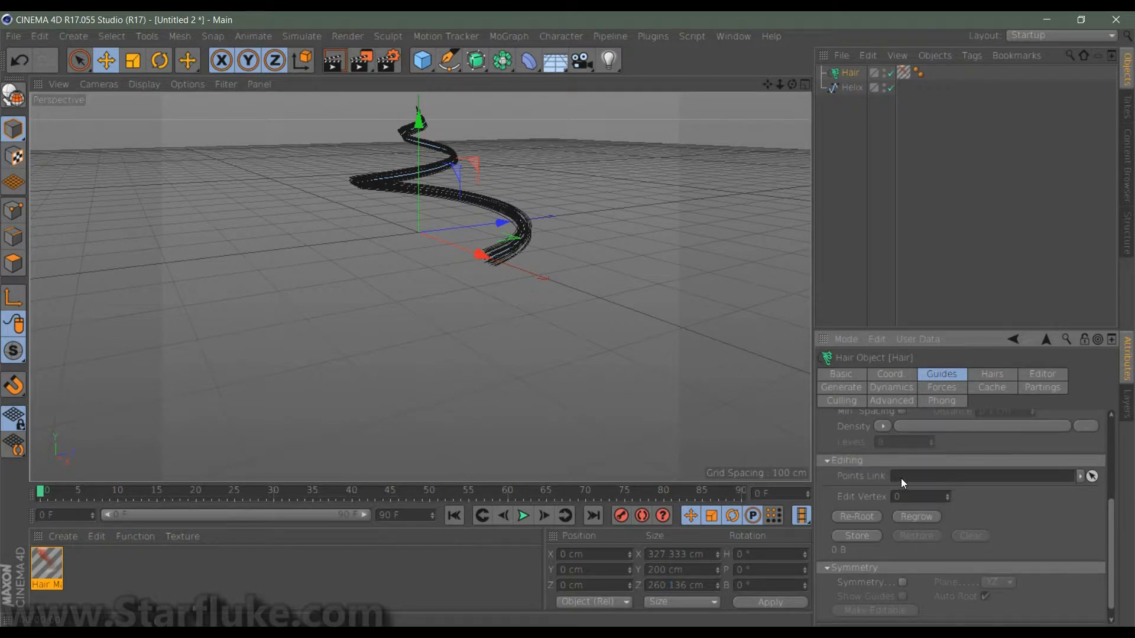
click(854, 88)
drag(849, 147, 914, 481)
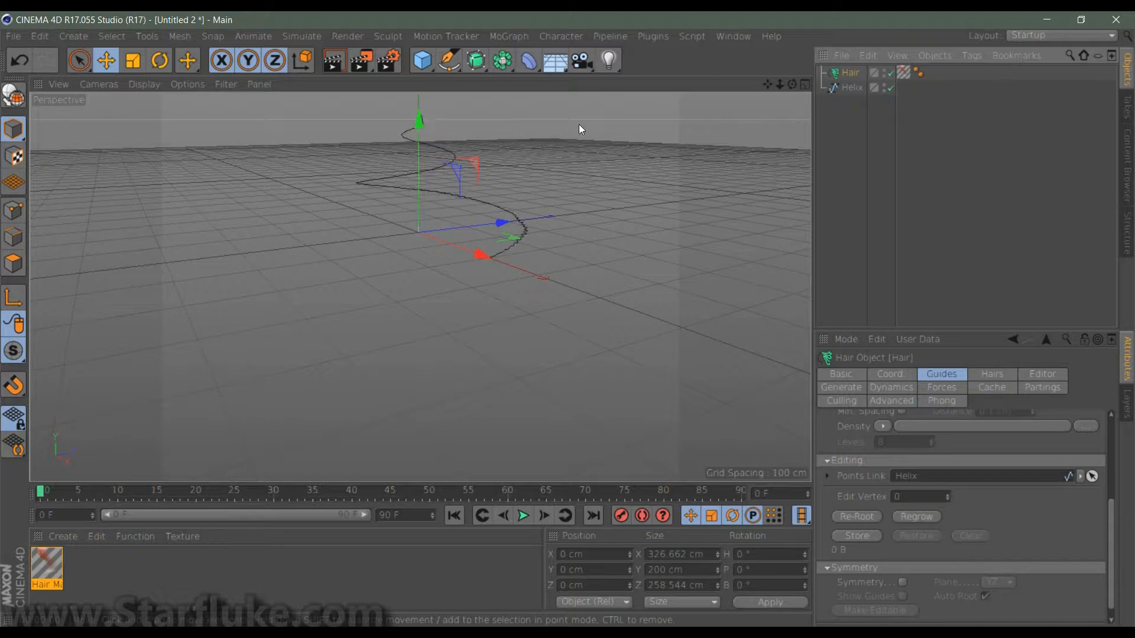
Try moving the top end point of the Helix spline outward in point mode, and undo the move
click(853, 87)
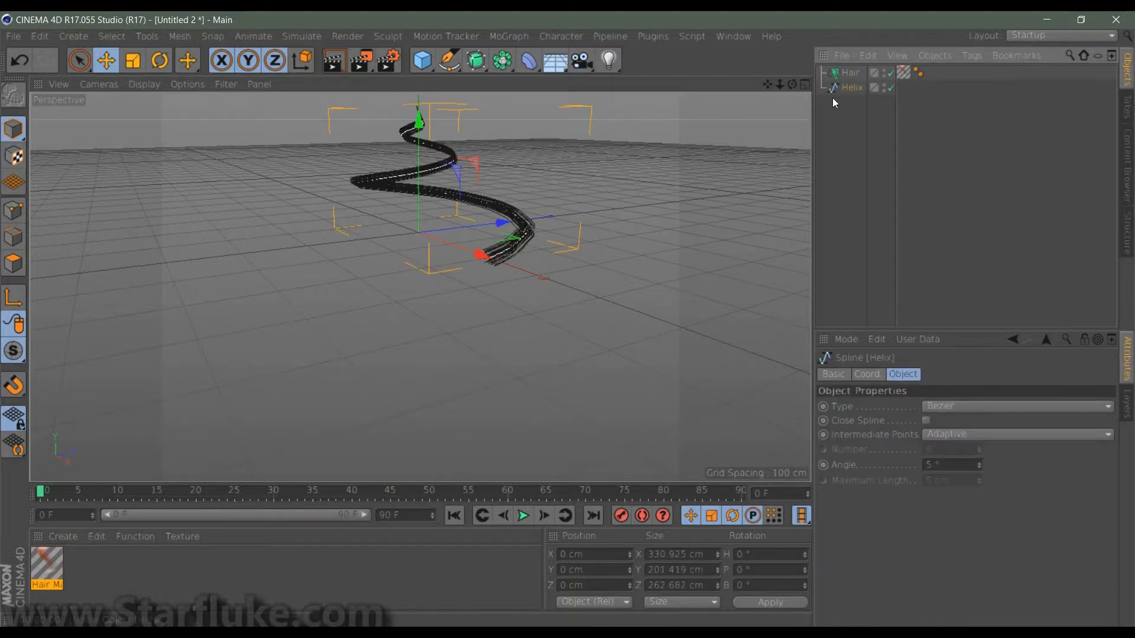
click(13, 211)
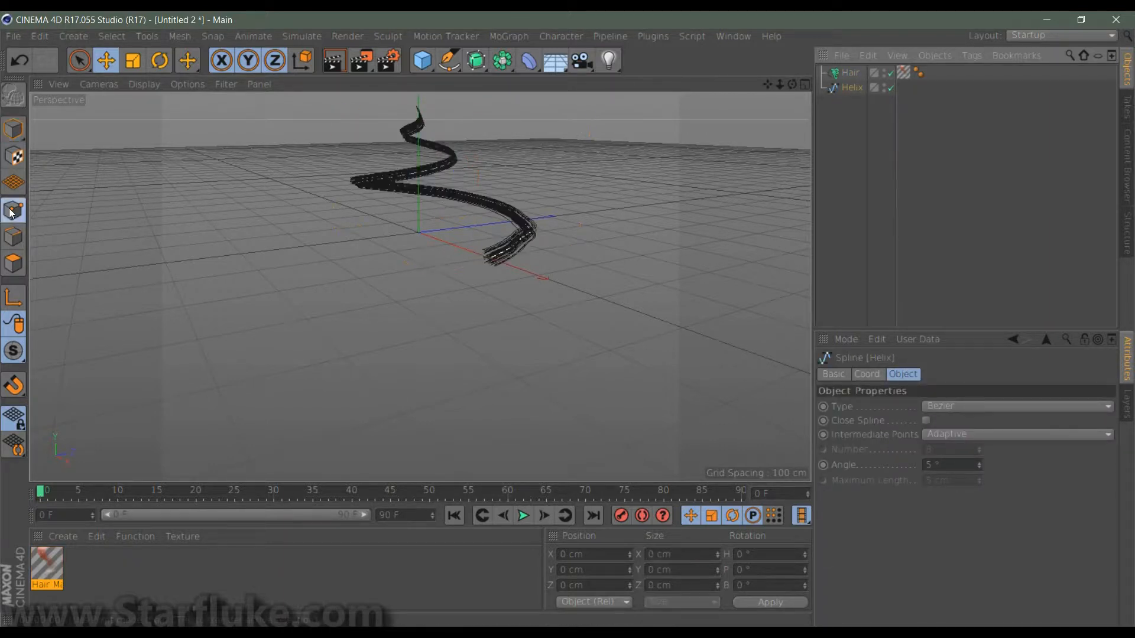
drag(425, 121, 557, 150)
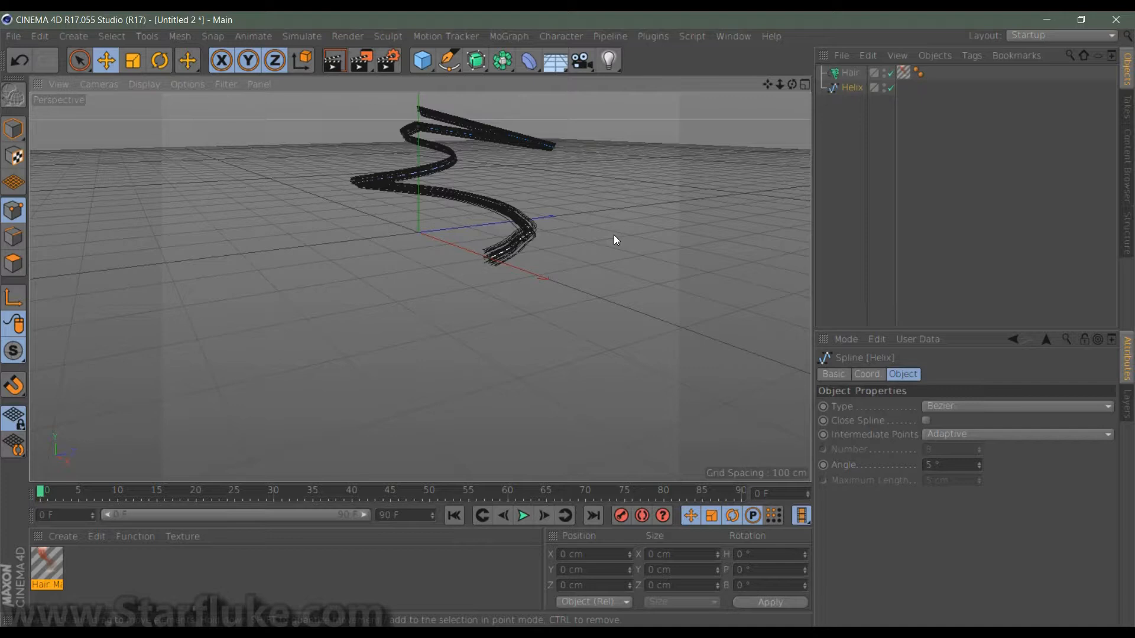
key(ctrl+z)
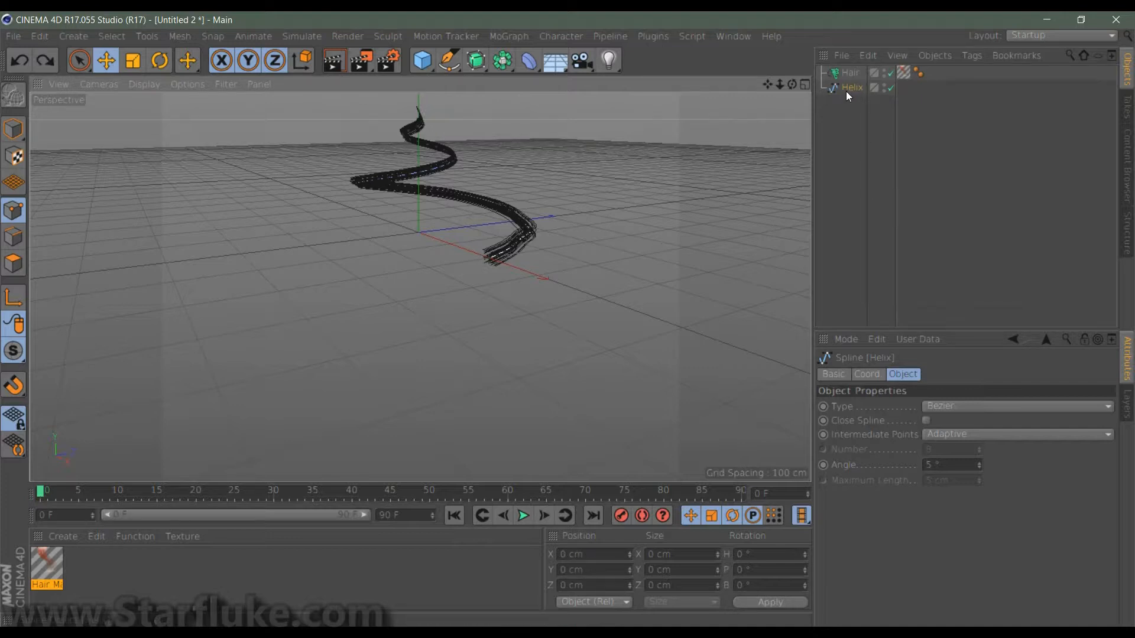
Play the animation to check how the linked hair and spline behave, and return to the first frame
click(523, 516)
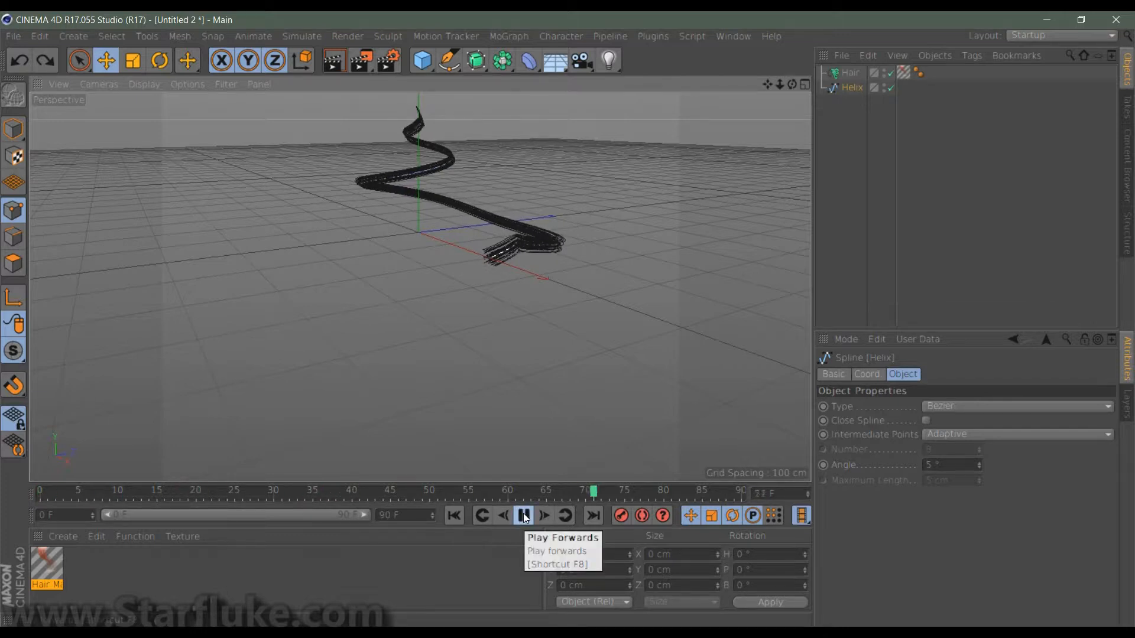
click(452, 515)
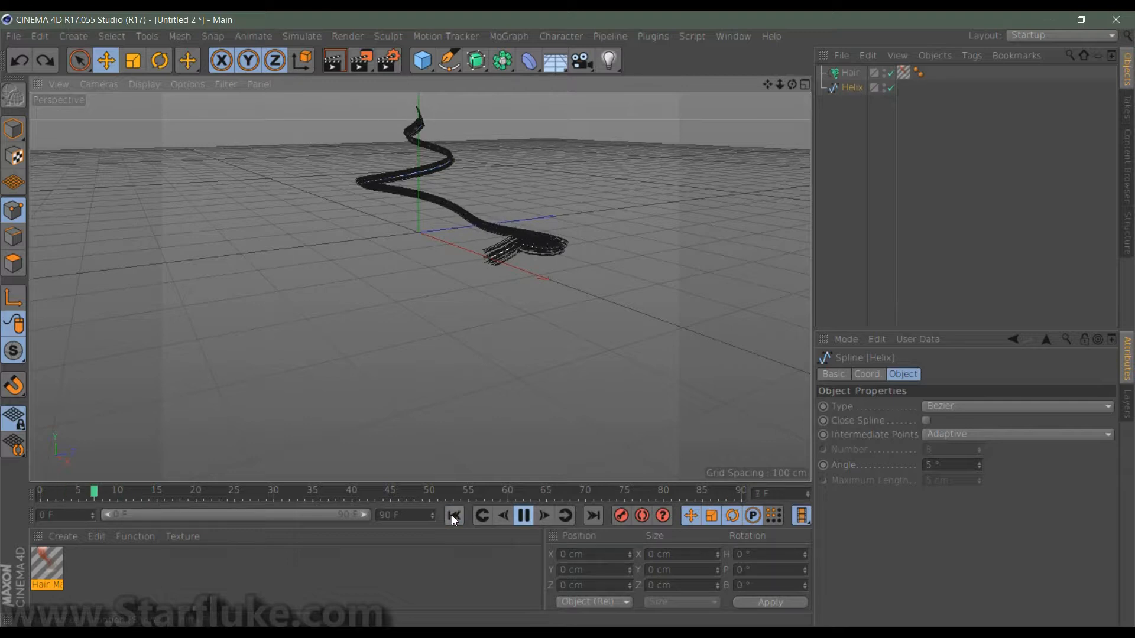
click(523, 515)
click(455, 518)
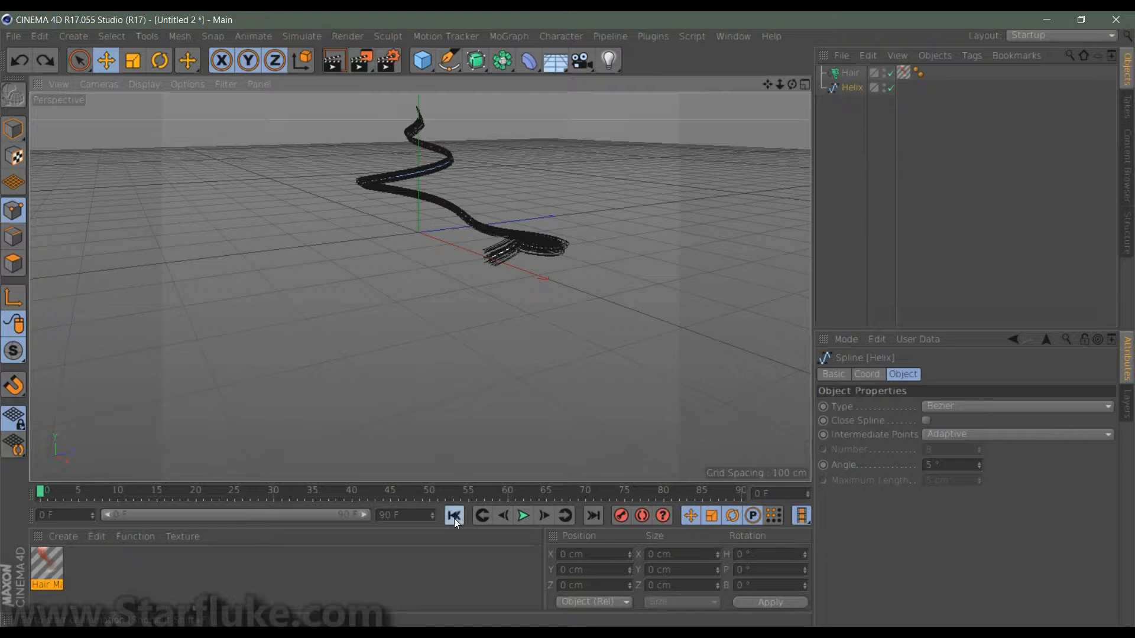
Reset the deformed Helix spline by undoing the last two actions and redoing them
key(ctrl+z)
key(ctrl+z)
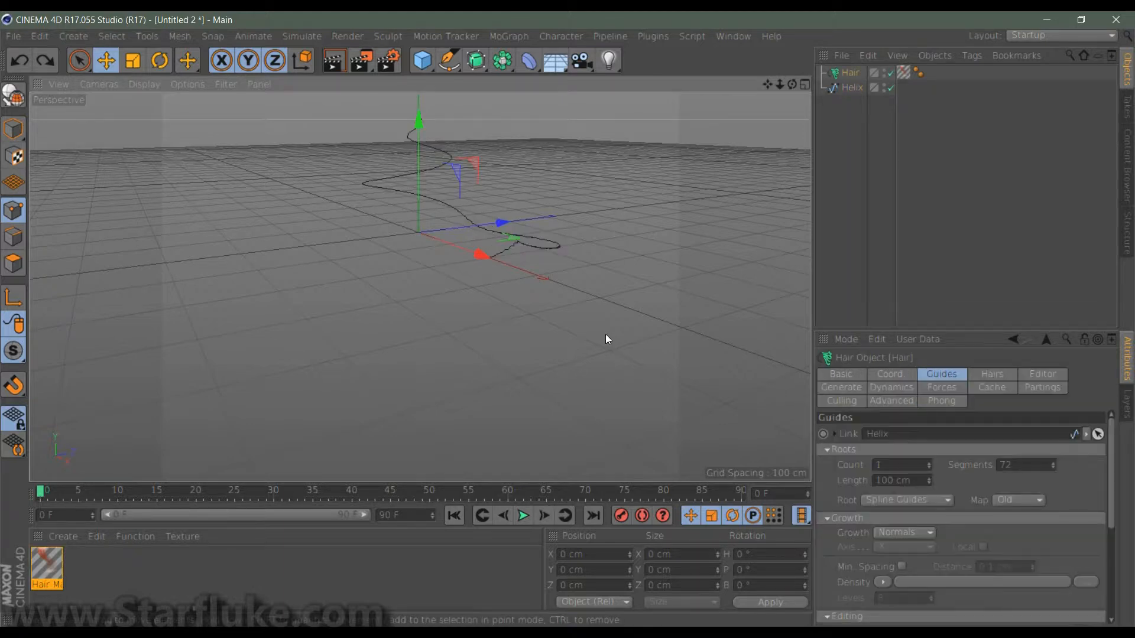
key(ctrl+y)
key(ctrl+y)
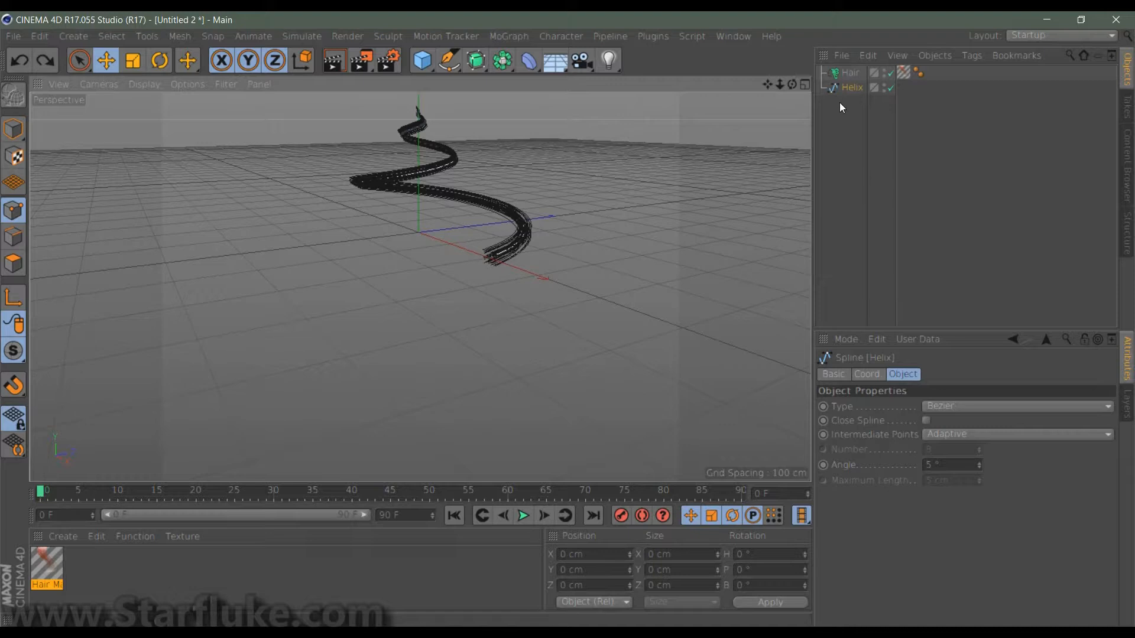
Link the Helix spline again as the Points Link in the editing settings of the hair's guides
click(845, 88)
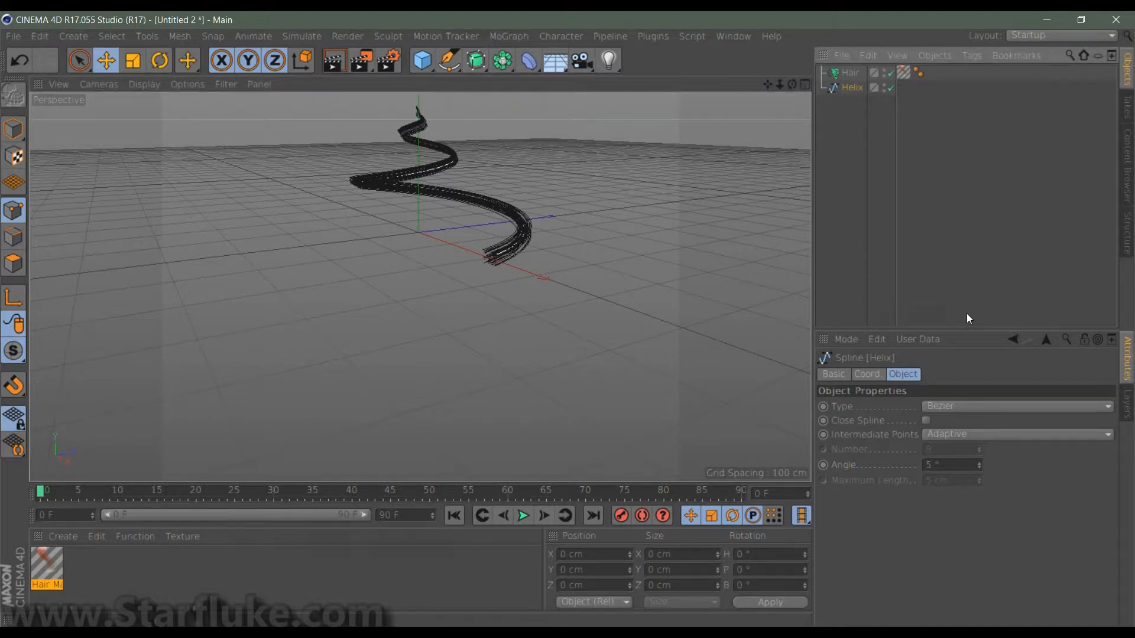
click(851, 72)
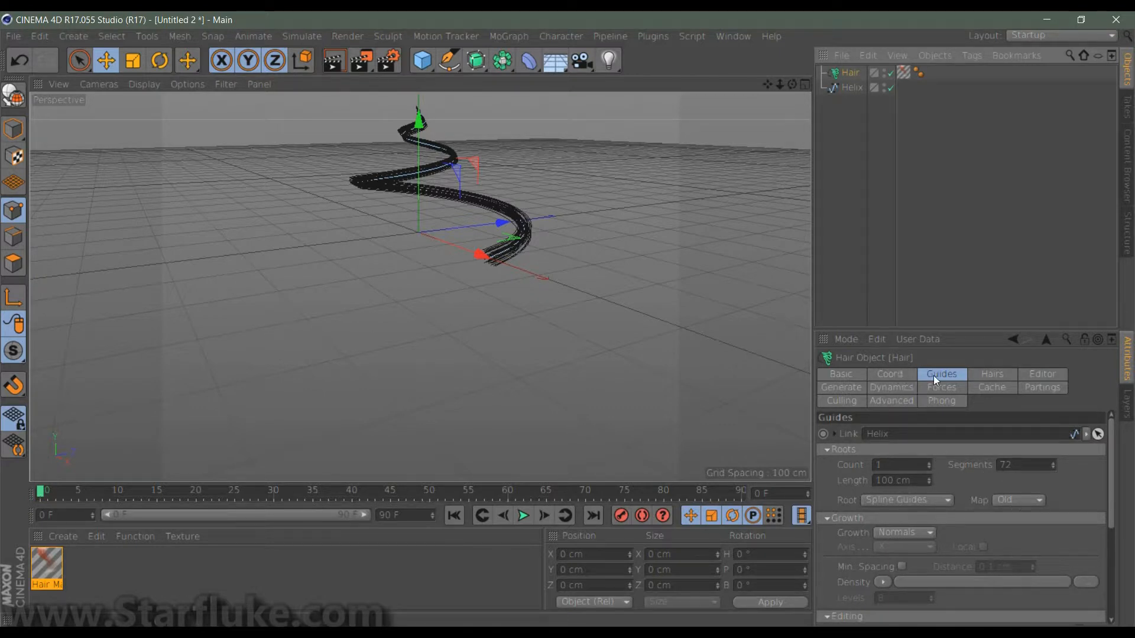
scroll(1017, 536, down, 5)
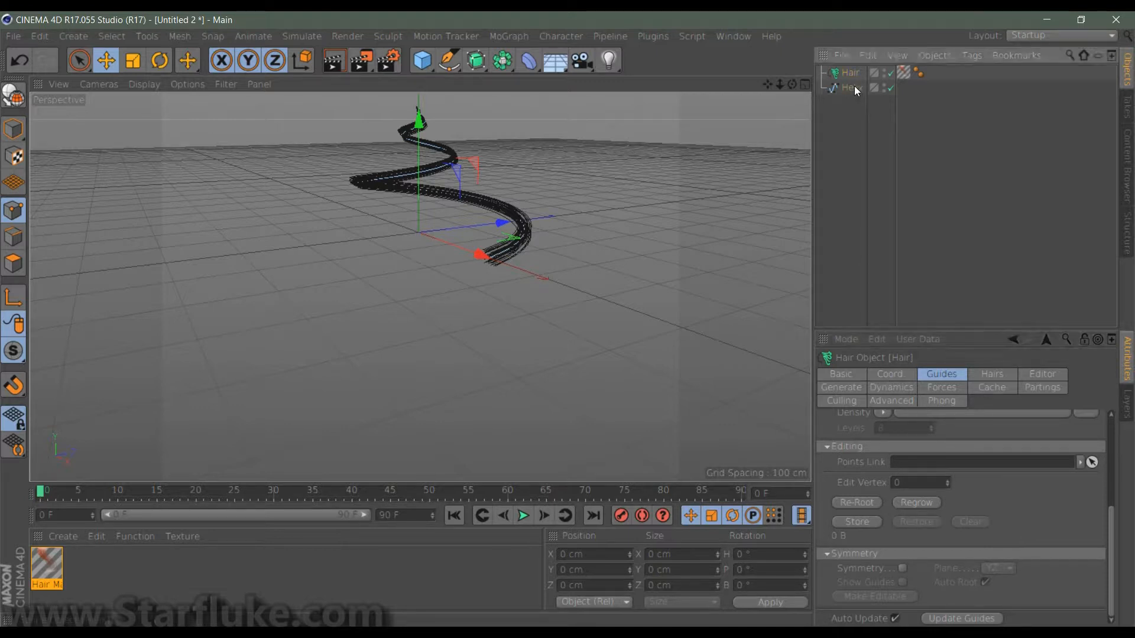
click(893, 375)
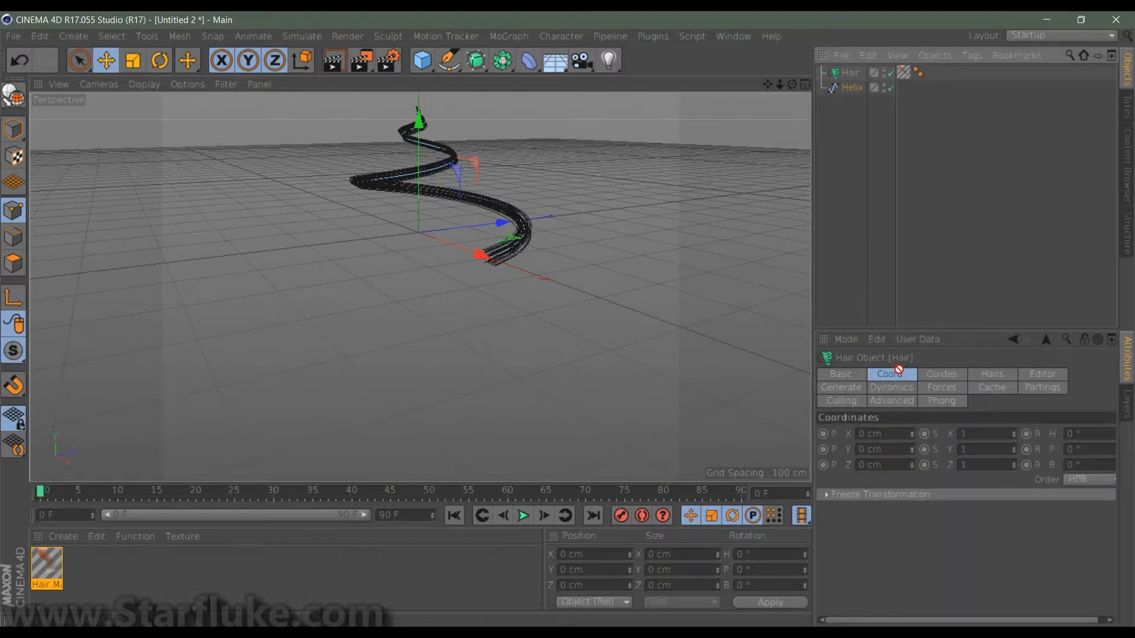
click(940, 375)
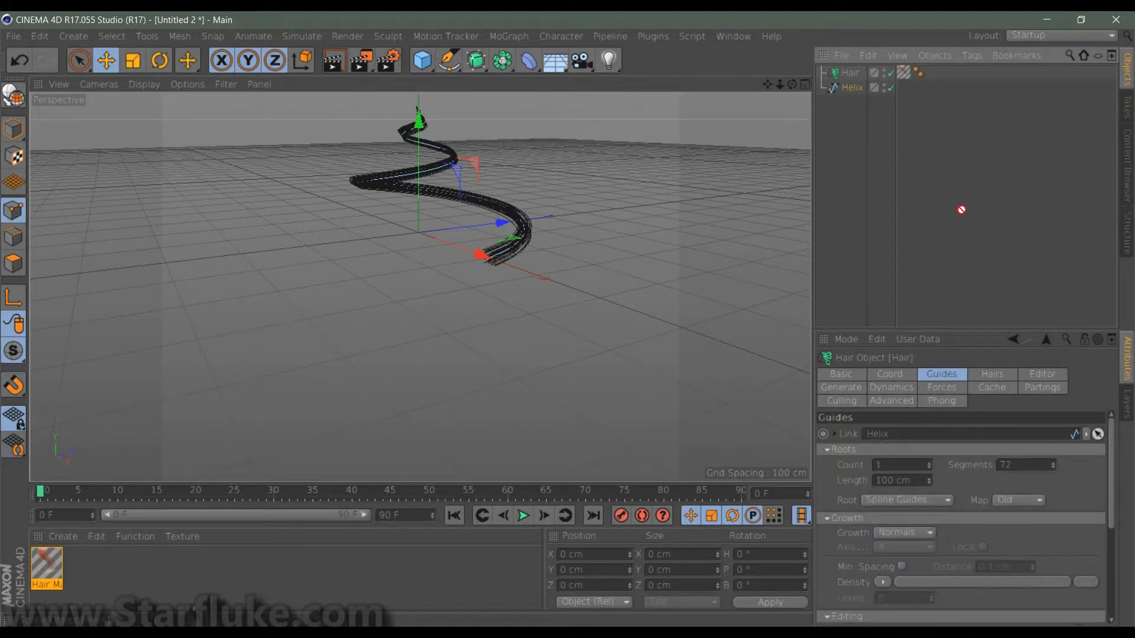
drag(1111, 487, 1109, 564)
drag(851, 87, 974, 495)
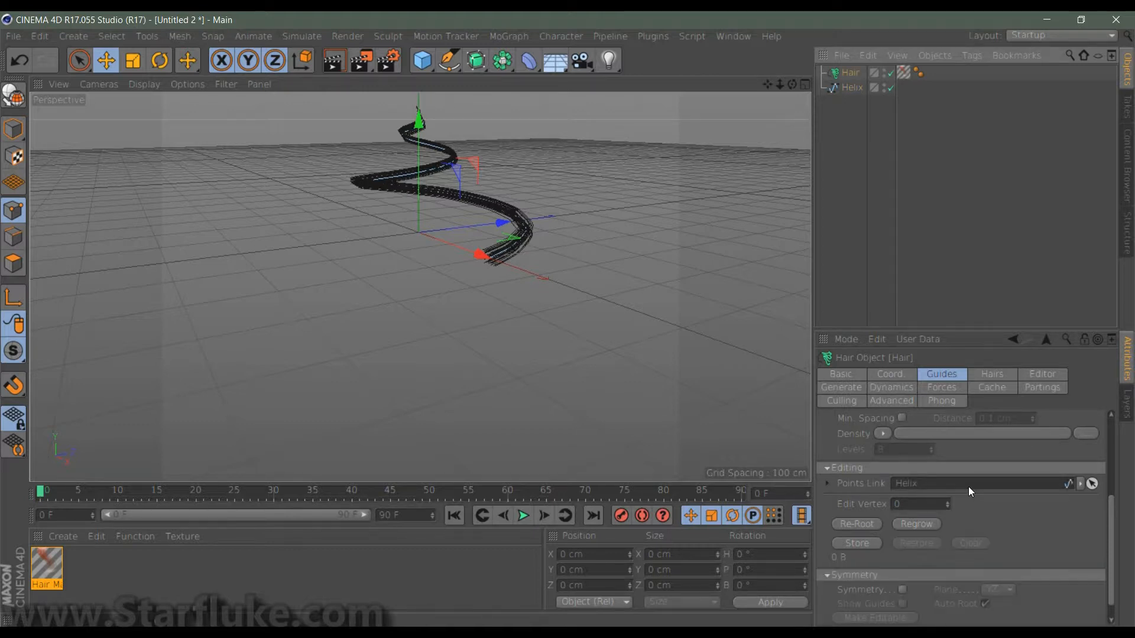
Set the Helix spline's interpolation type to Cubic
click(851, 87)
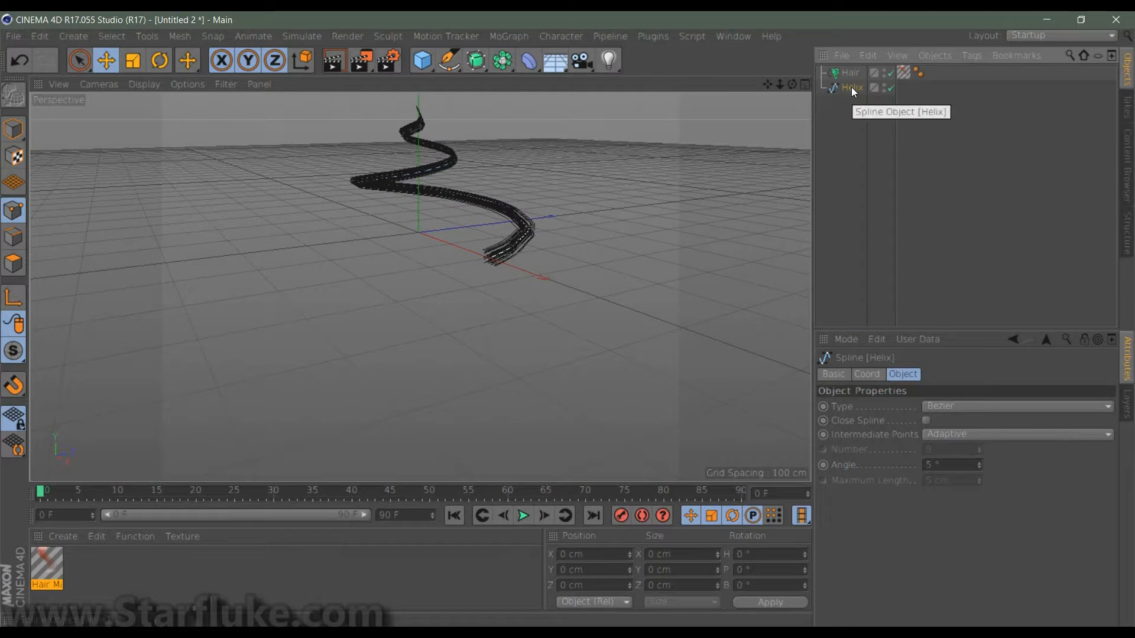
click(977, 405)
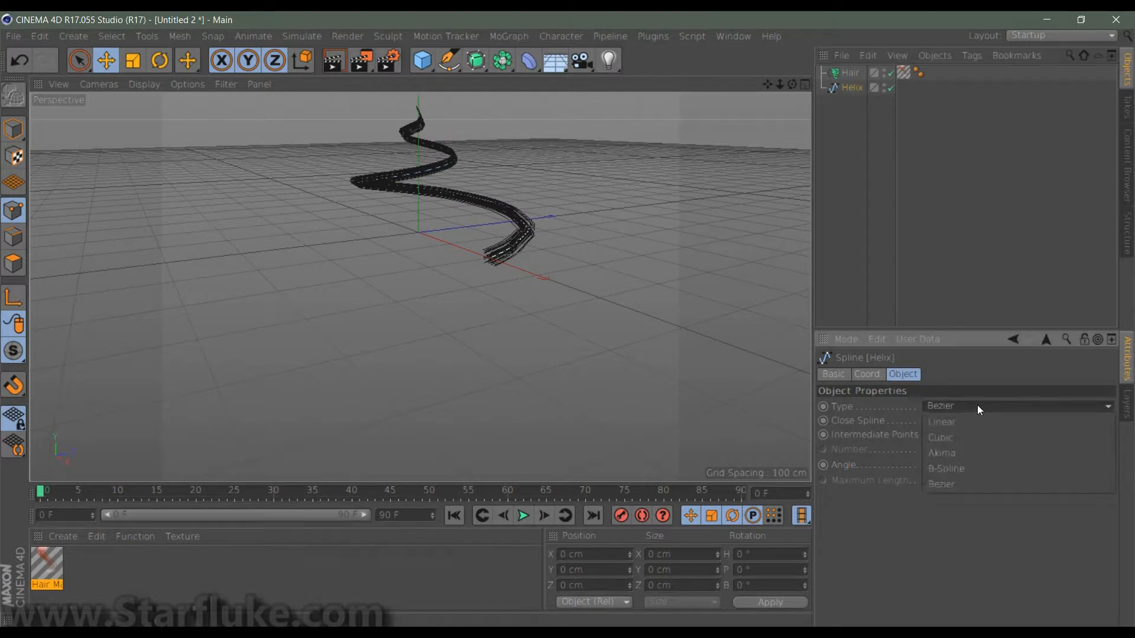
click(967, 439)
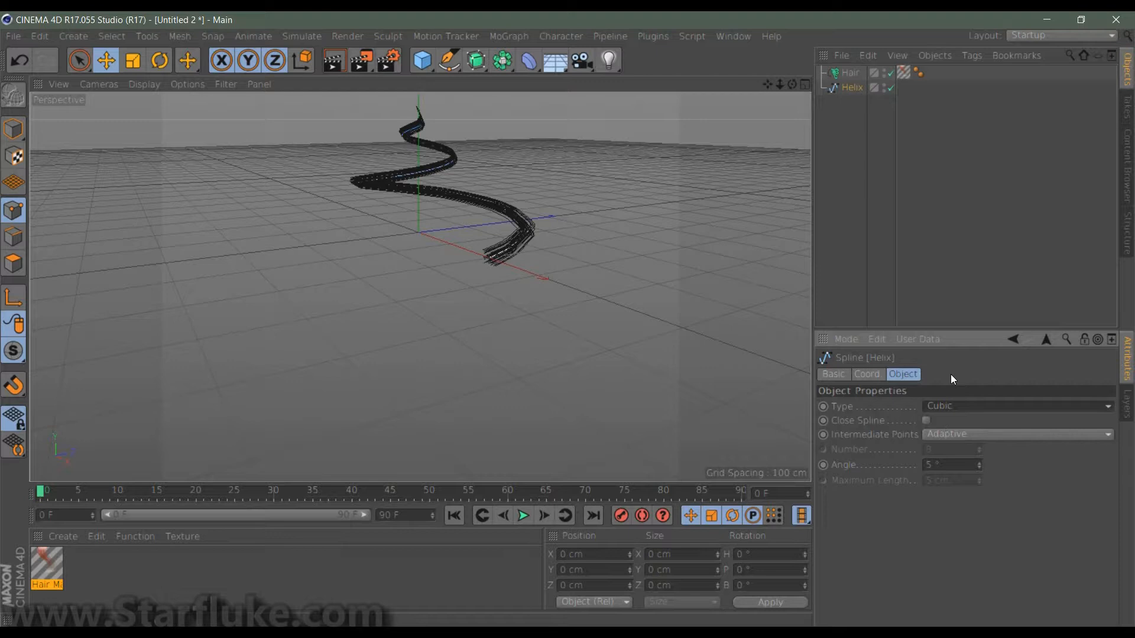
Add a Spline Dynamics tag from the hair tags to the Helix spline
right_click(855, 93)
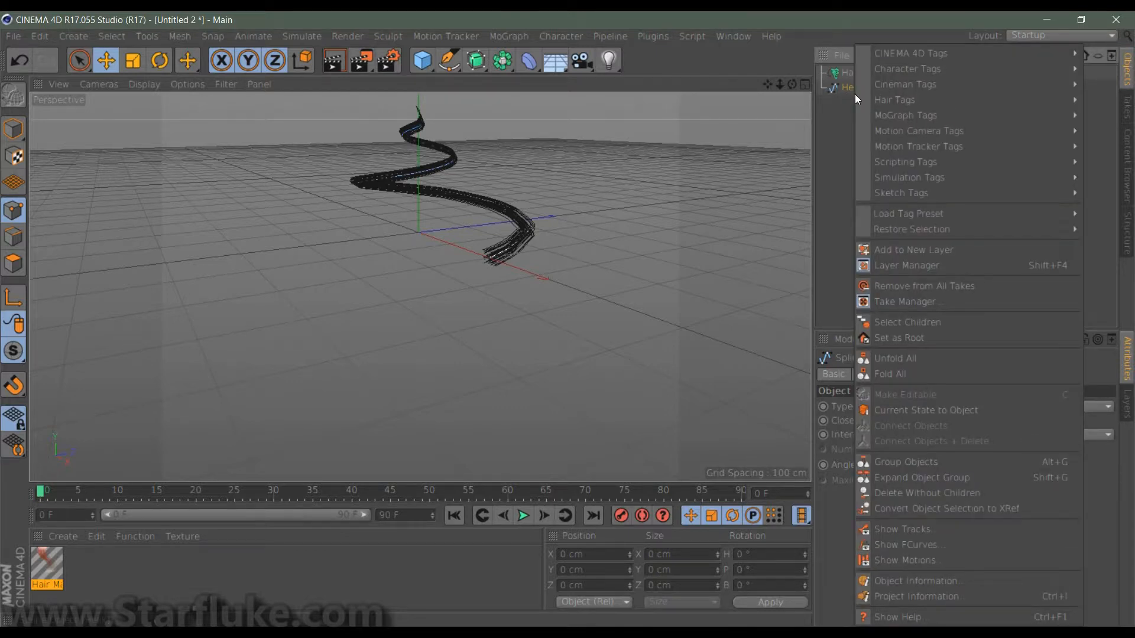
mouse_move(894, 102)
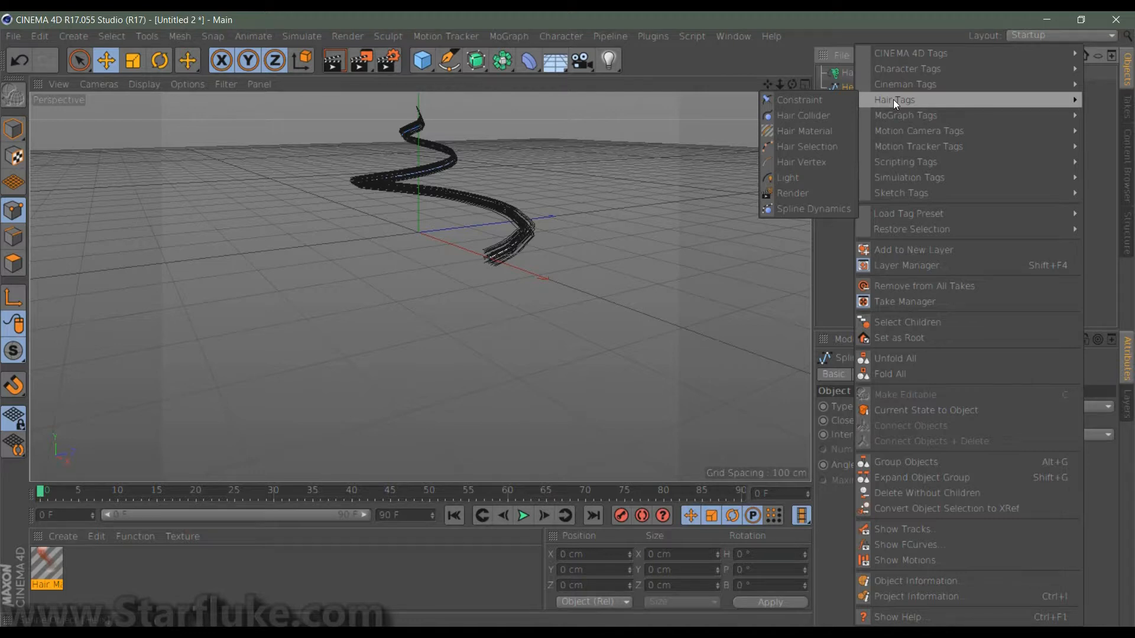
click(850, 211)
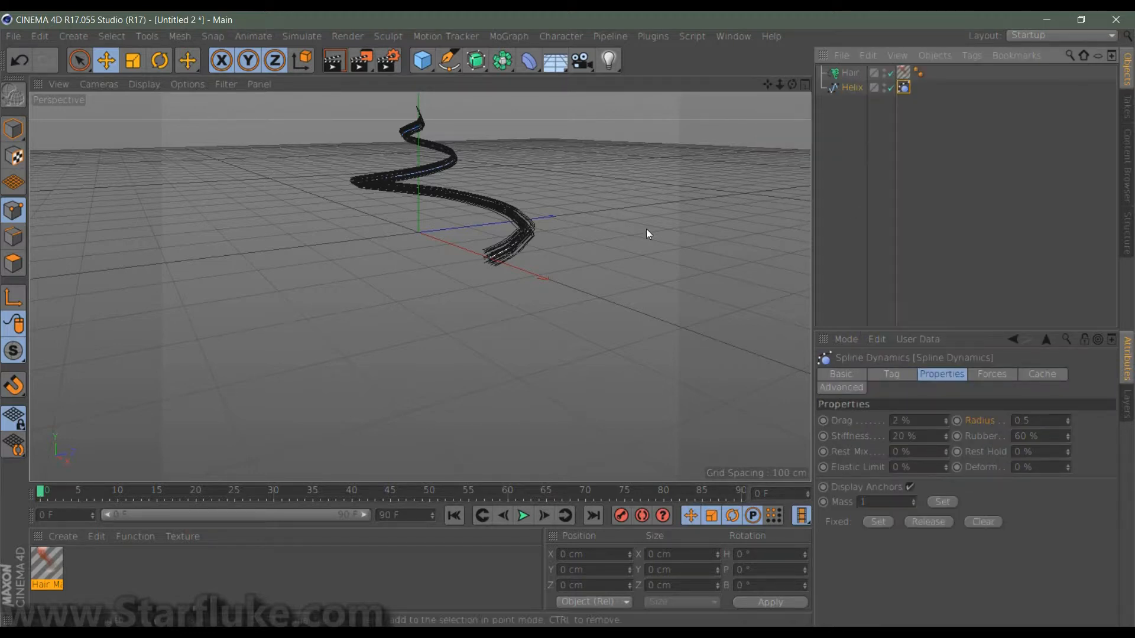
Play the animation to check how the dynamic spline moves the hair, and return to the first frame
click(524, 516)
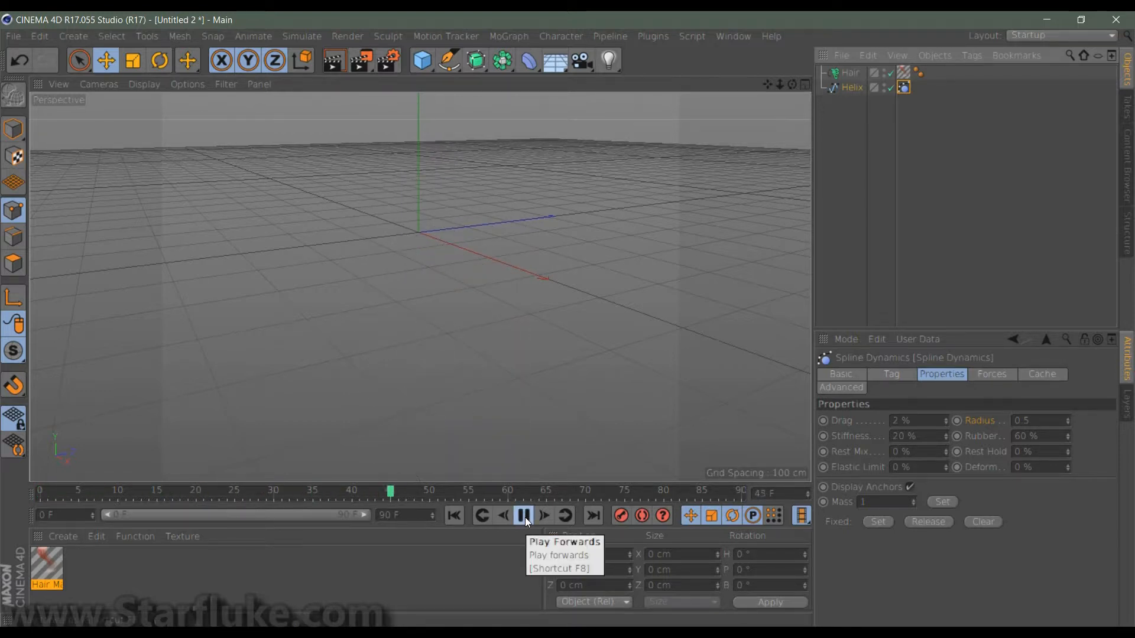
click(524, 516)
click(455, 513)
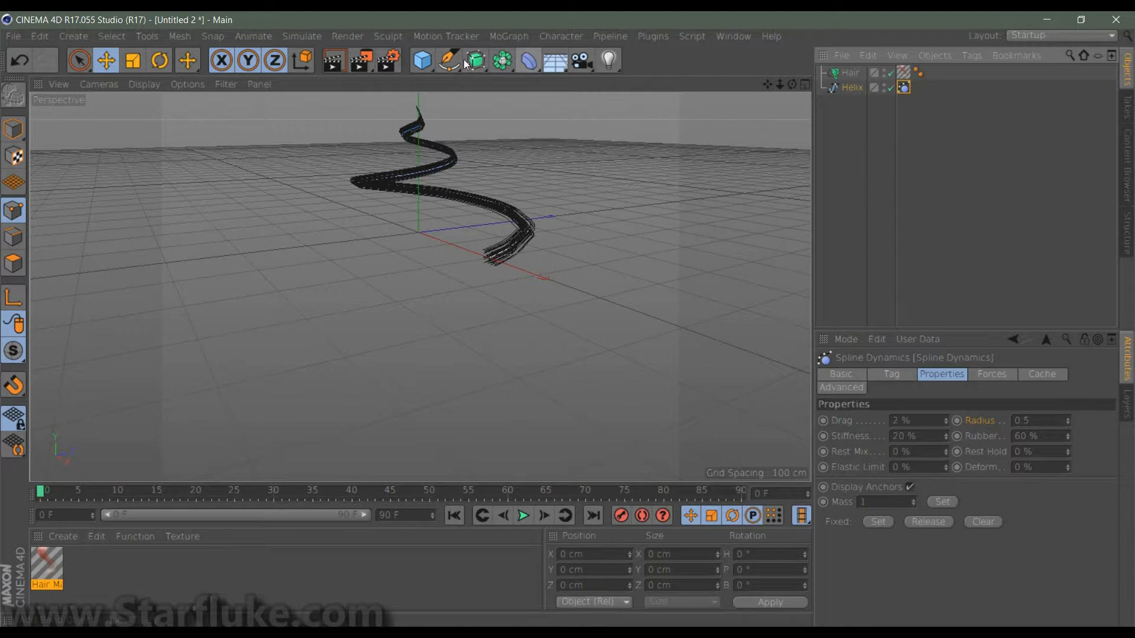
Create a plane, lower it beneath the spiral strand, and give it a Hair Collider tag
click(430, 65)
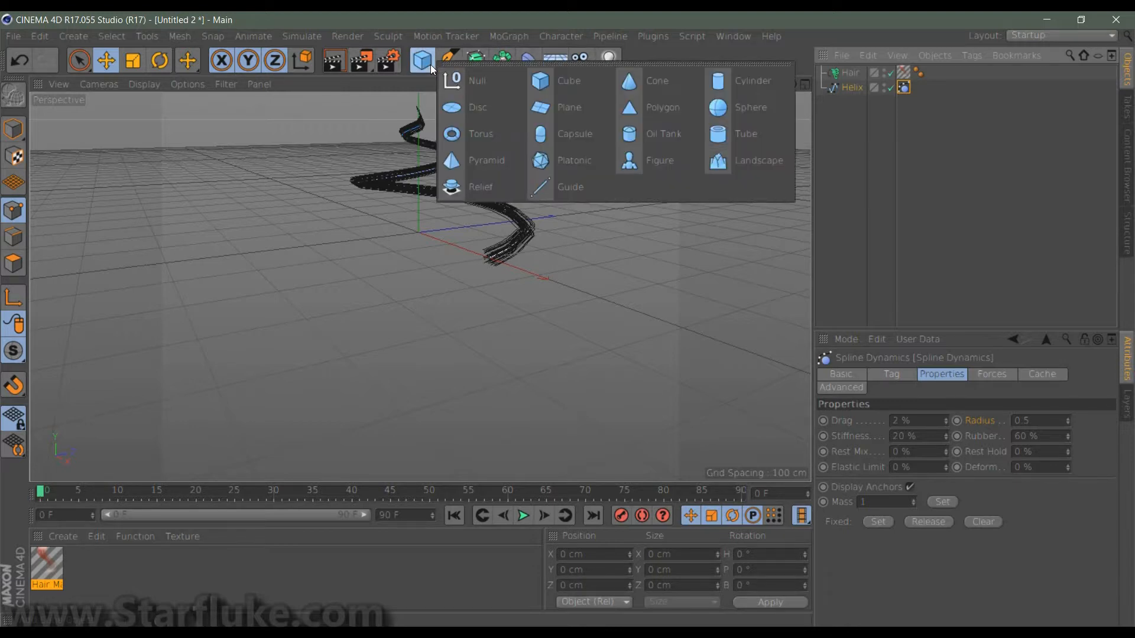
click(539, 107)
drag(418, 125, 418, 236)
right_click(859, 75)
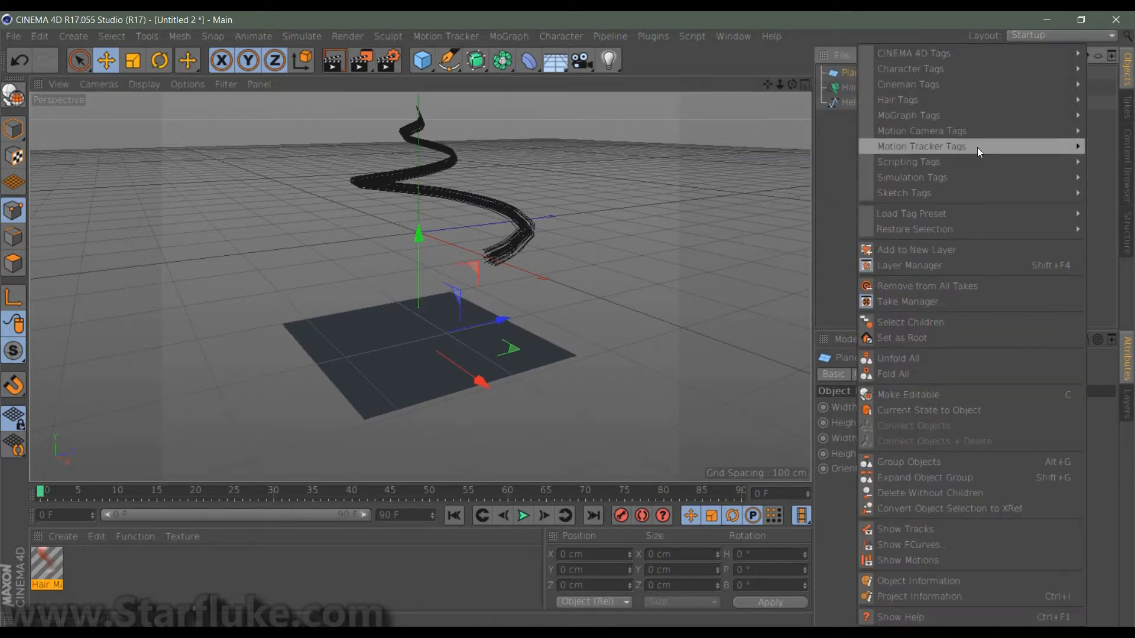
mouse_move(991, 114)
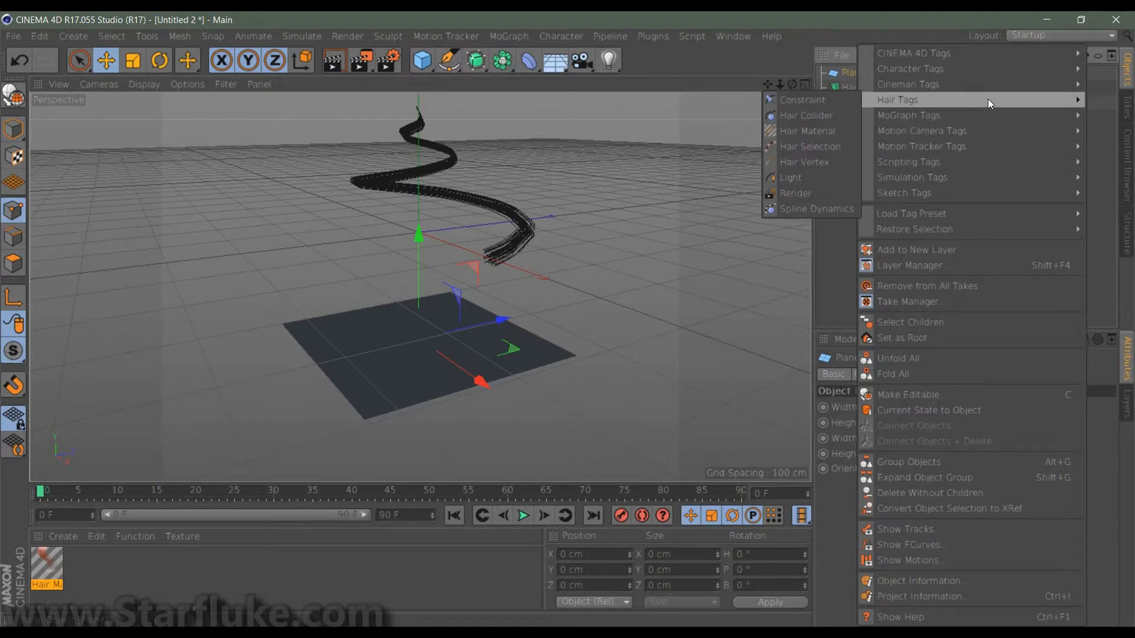
click(826, 112)
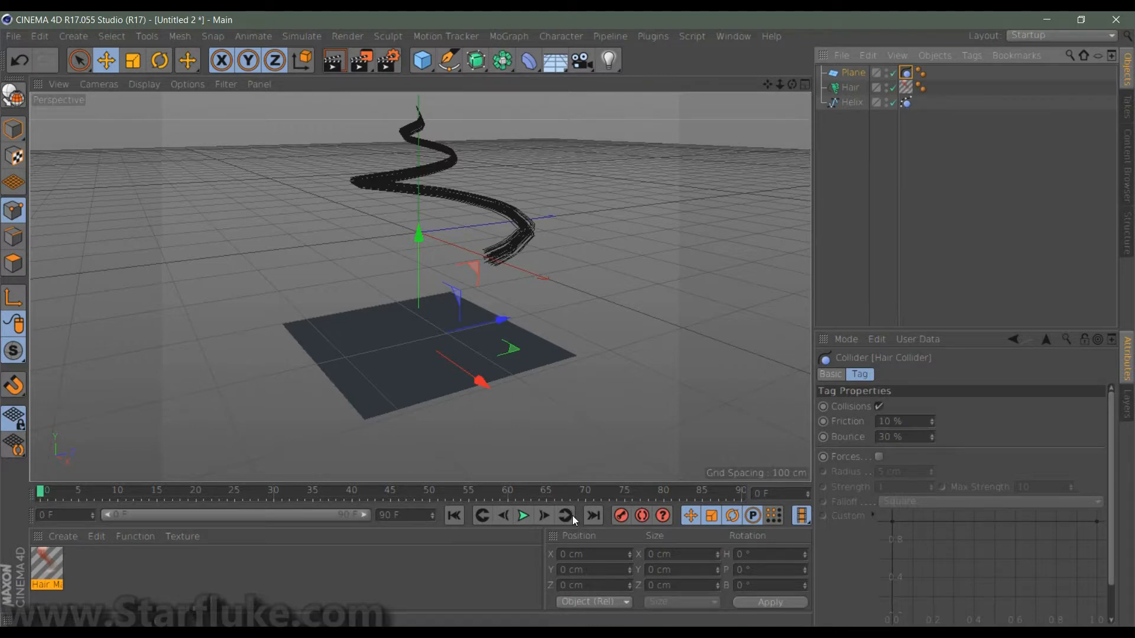
Play the animation to test the strand's collision with the plane, and delete the plane
click(524, 517)
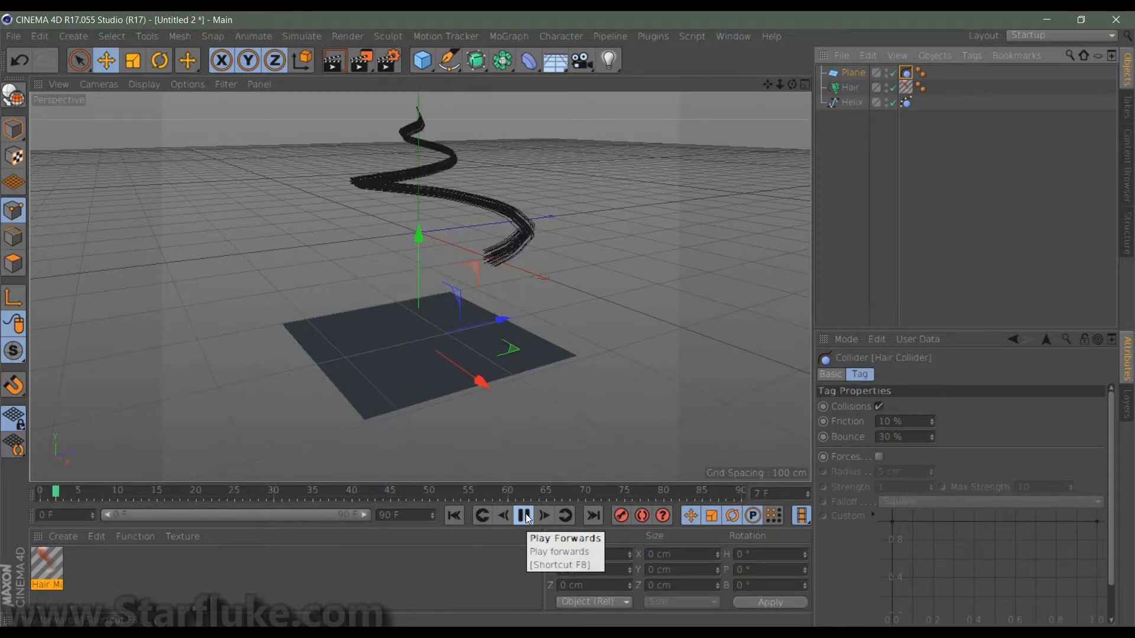
click(523, 516)
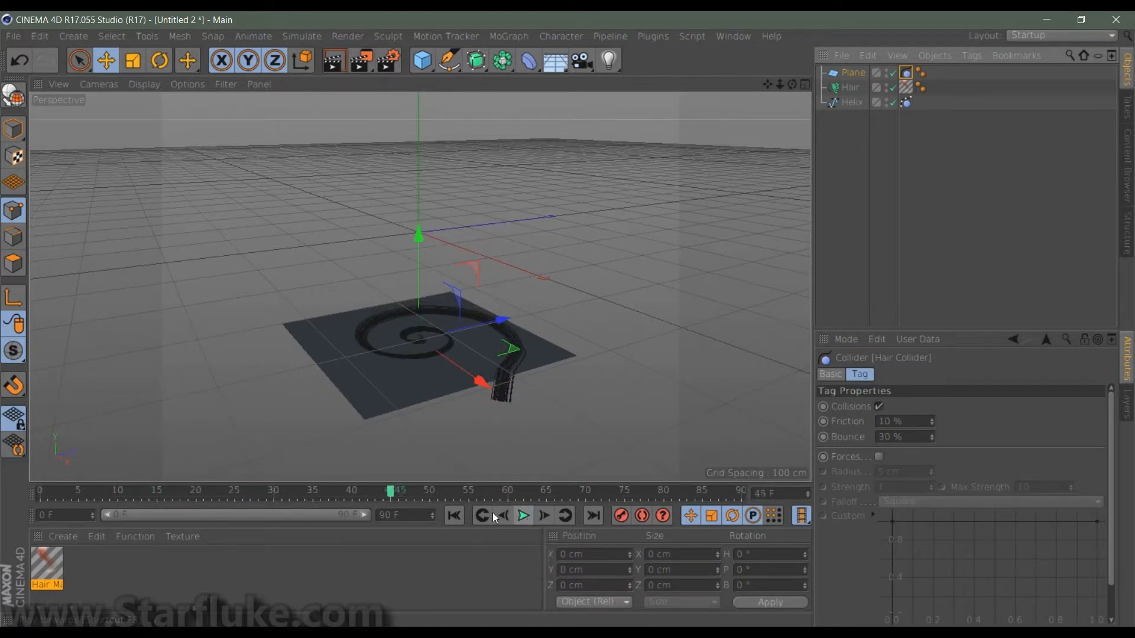
click(453, 516)
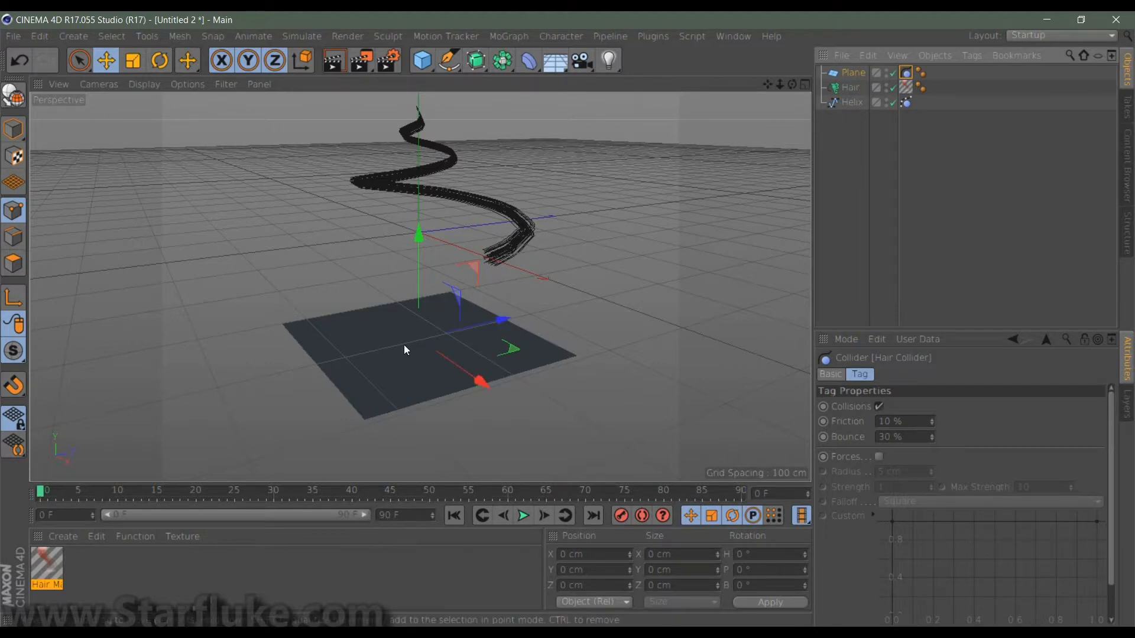
click(850, 72)
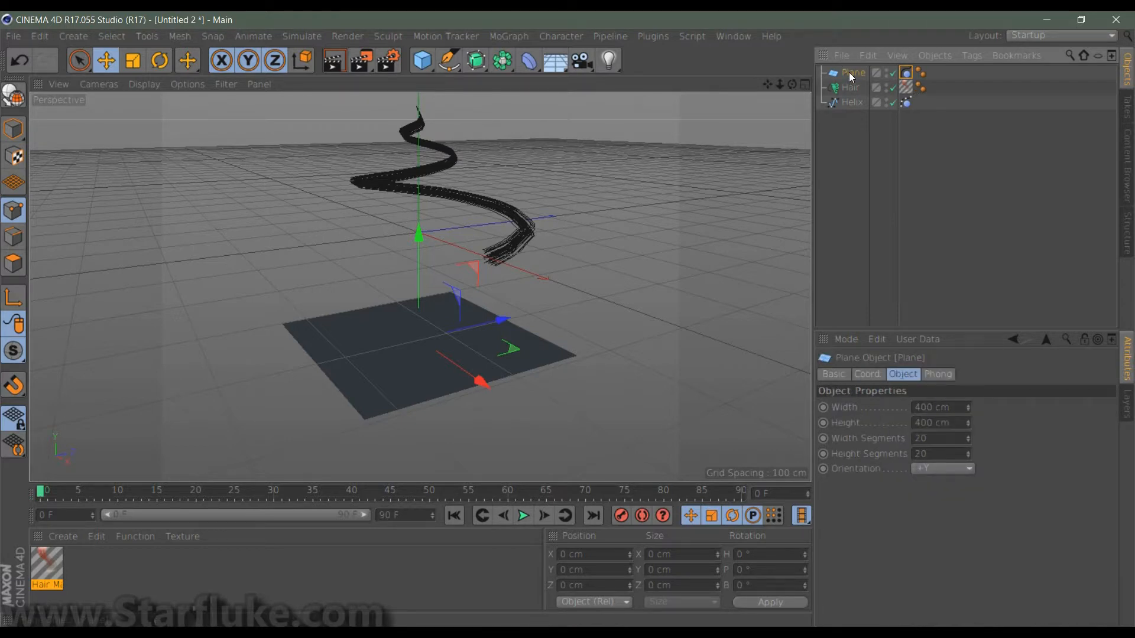
key(Delete)
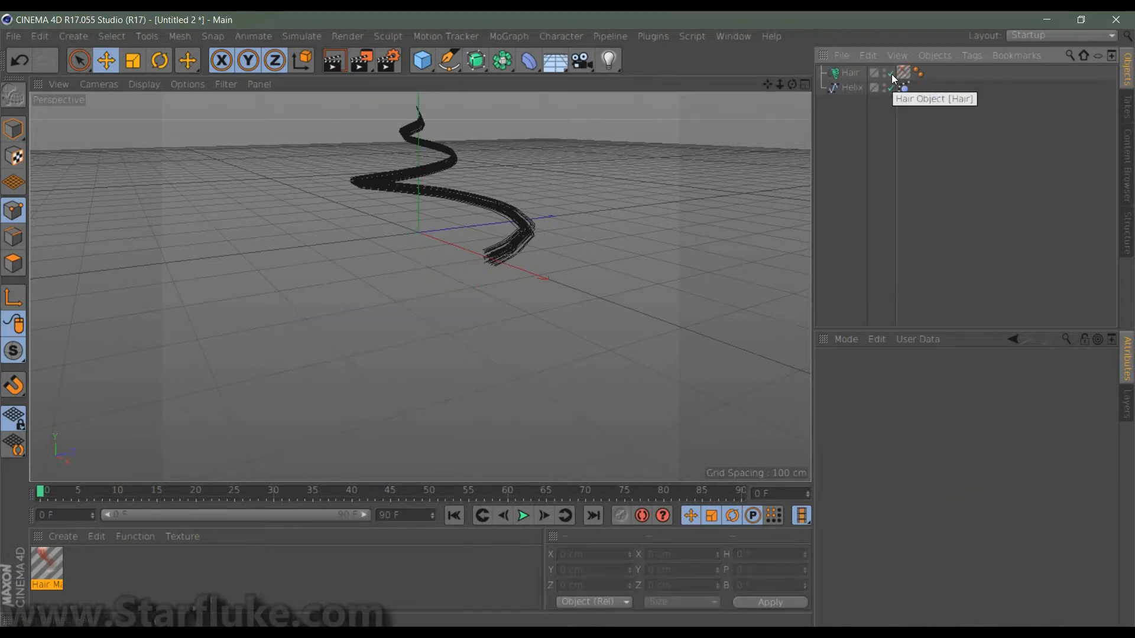
Disable the Hair object and select the lower end point of the Helix spline with Live Selection
click(853, 85)
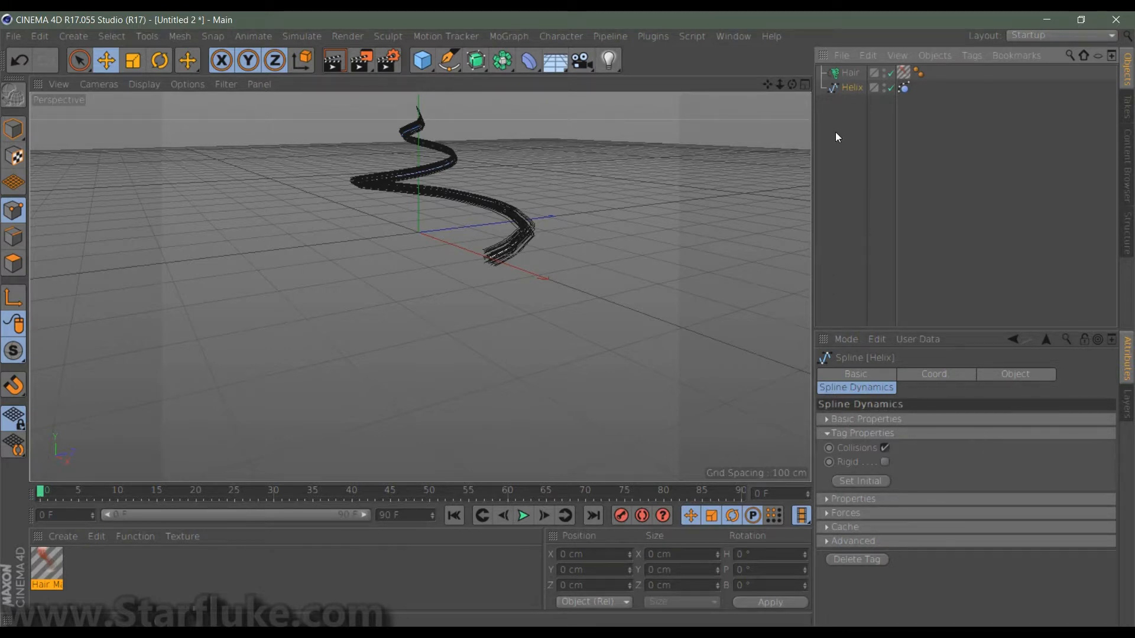
click(890, 72)
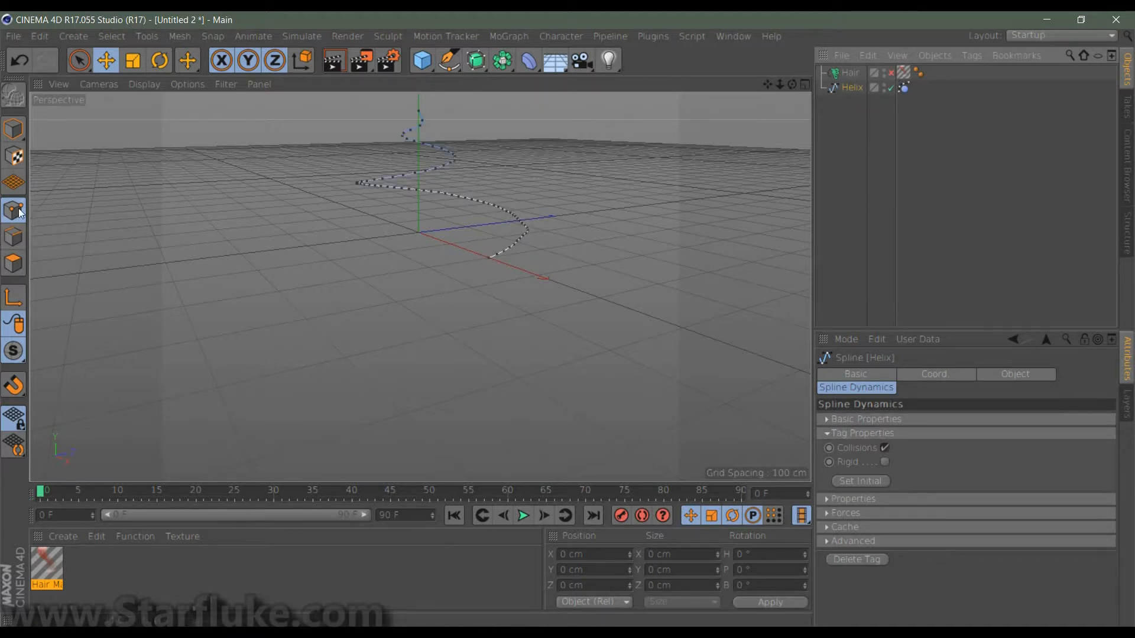
click(80, 60)
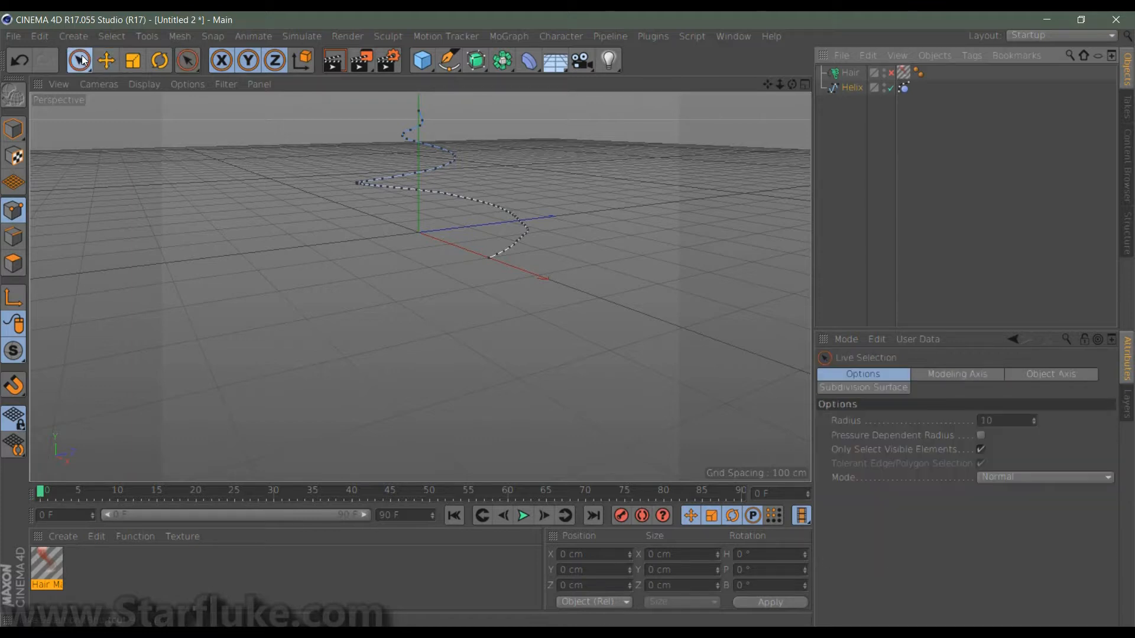
click(485, 262)
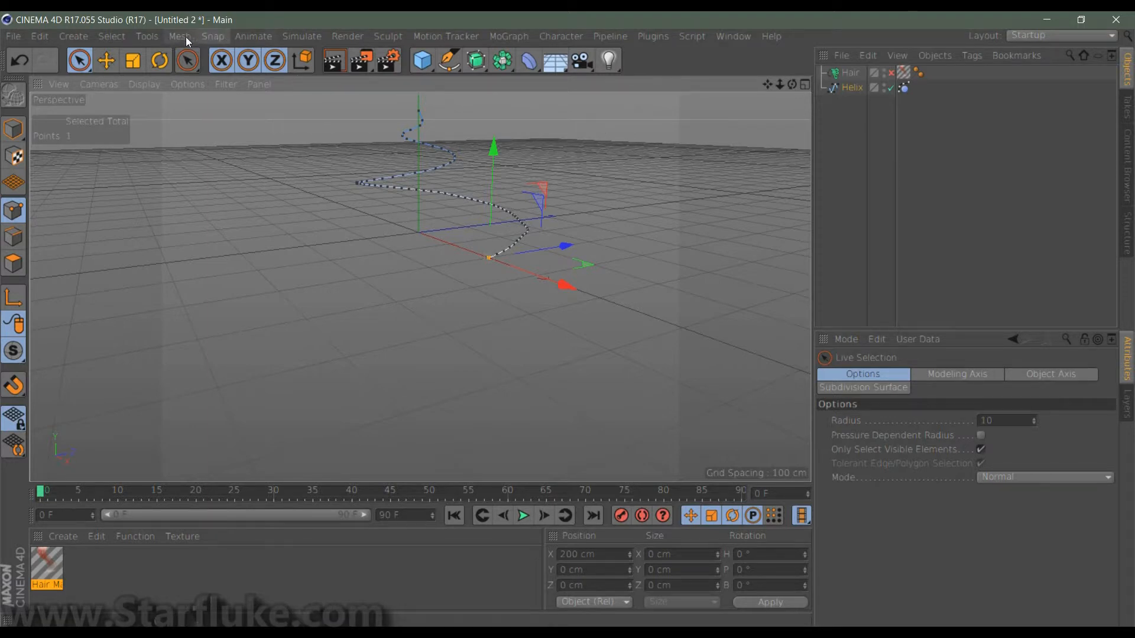
Store the selected end point as a point selection tag named Root
click(113, 37)
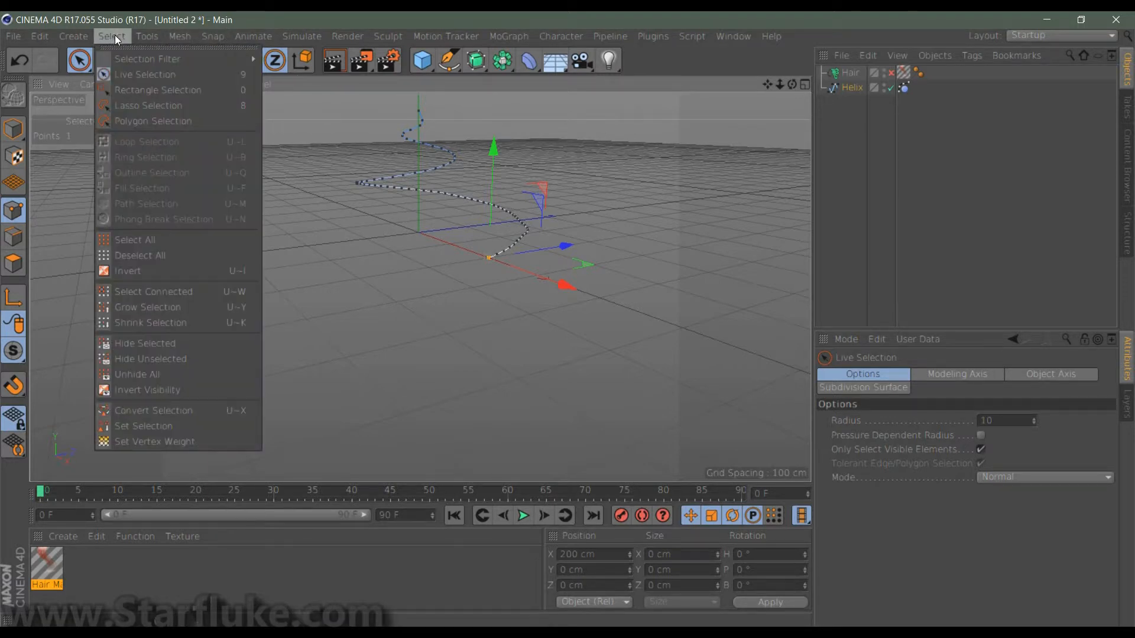
click(177, 428)
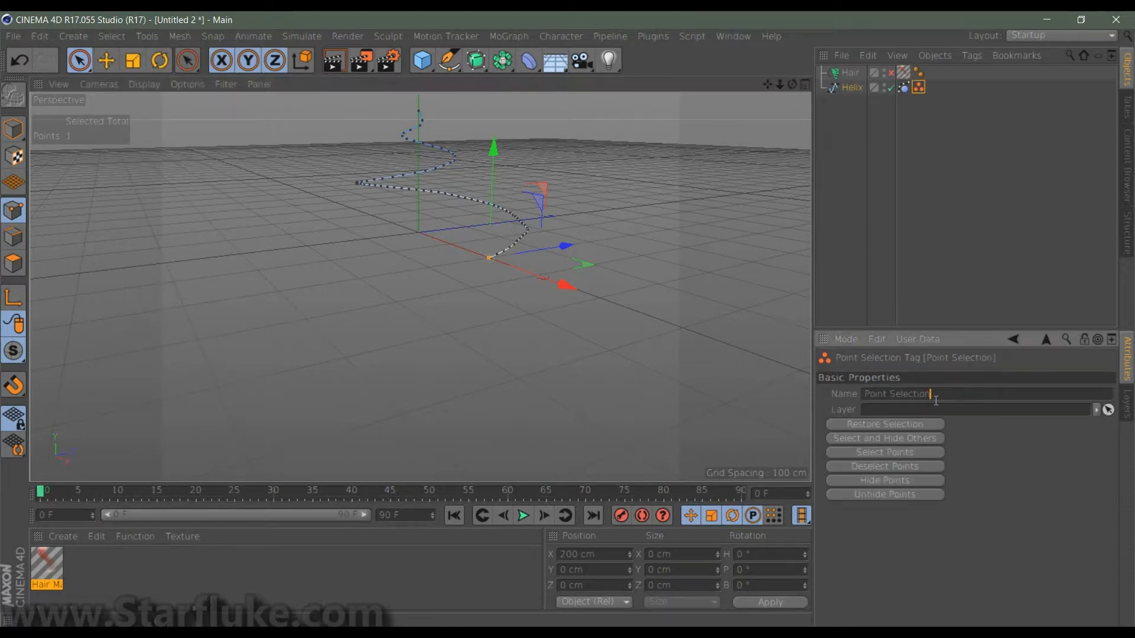
drag(933, 396, 848, 402)
text(Root)
key(Return)
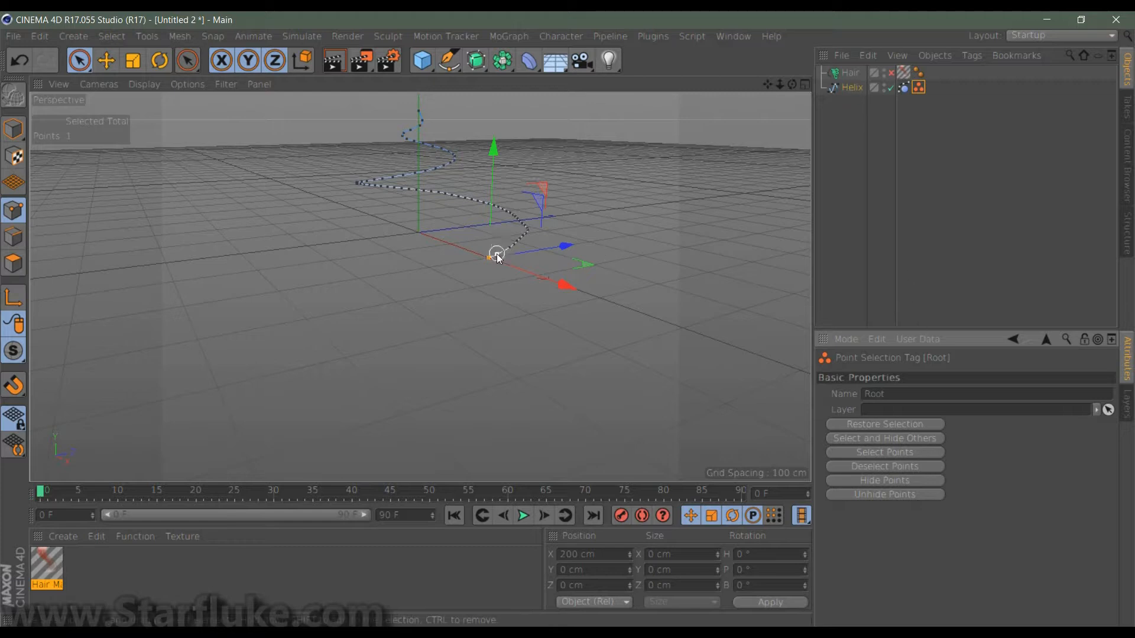
Set the selected end point as fixed in the Helix's Spline Dynamics properties, and switch to model mode
click(902, 89)
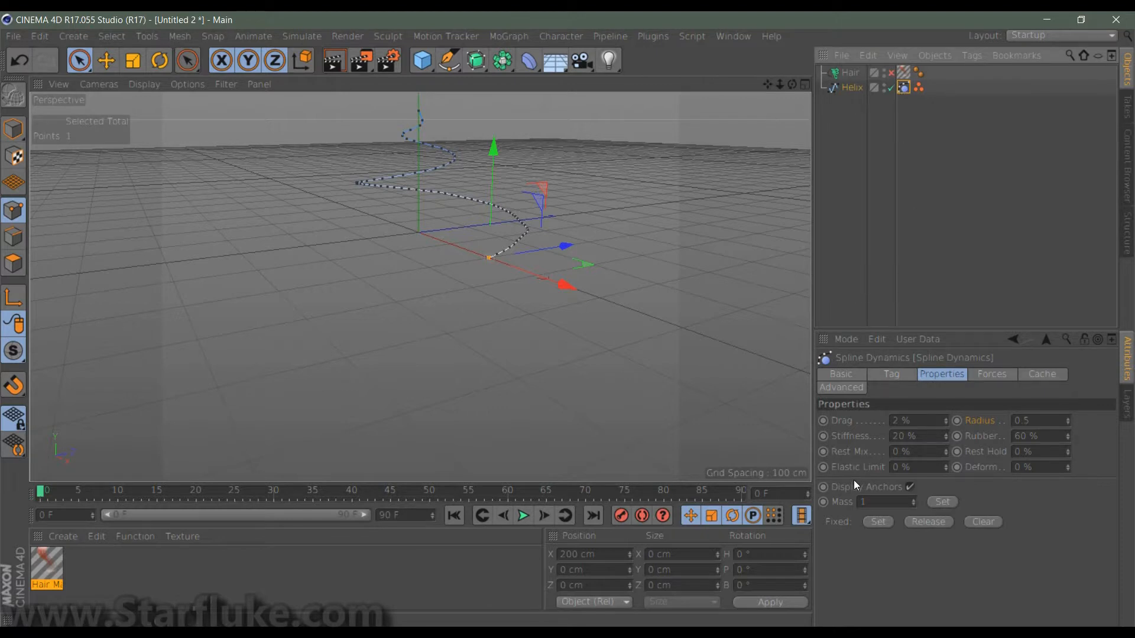
click(872, 522)
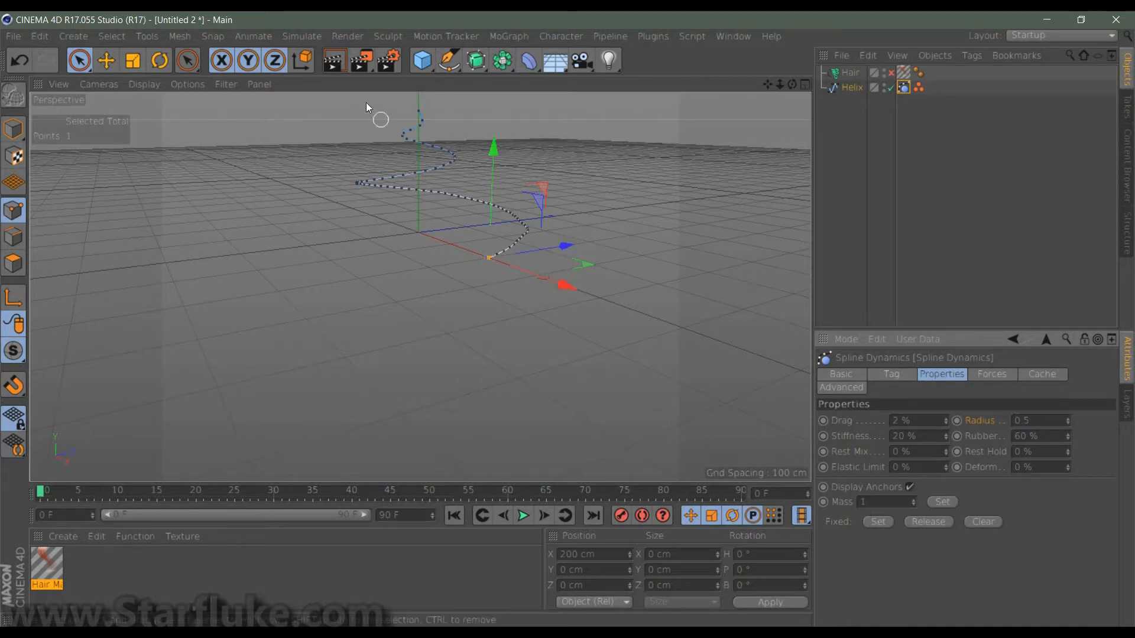
click(13, 130)
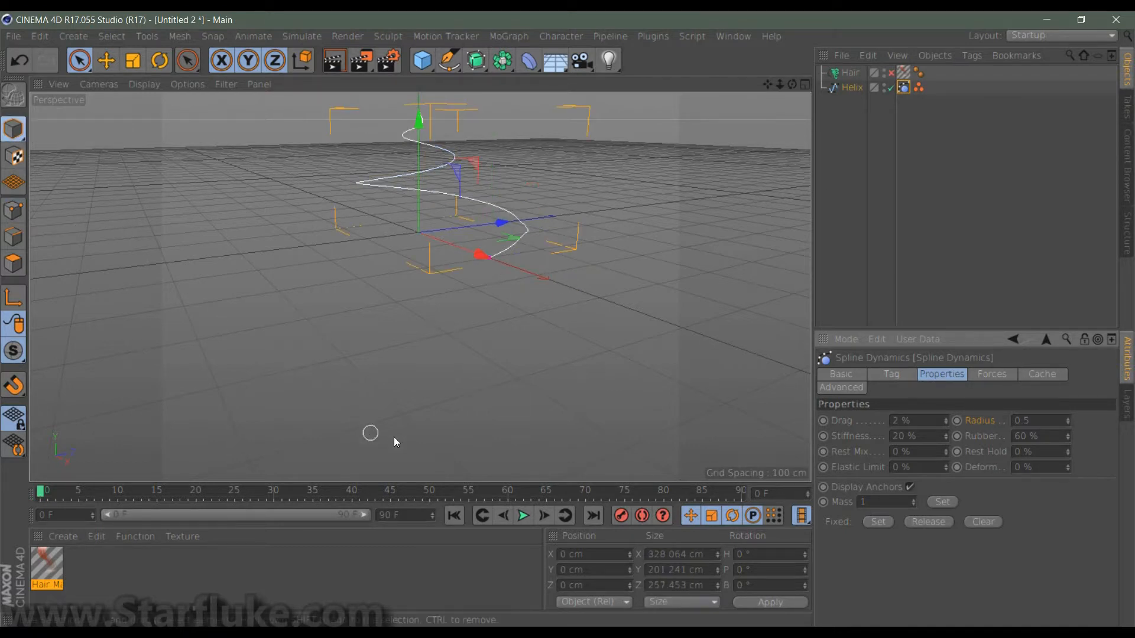
Play the animation to test the anchored spline, and re-enable the Hair object during playback
click(525, 515)
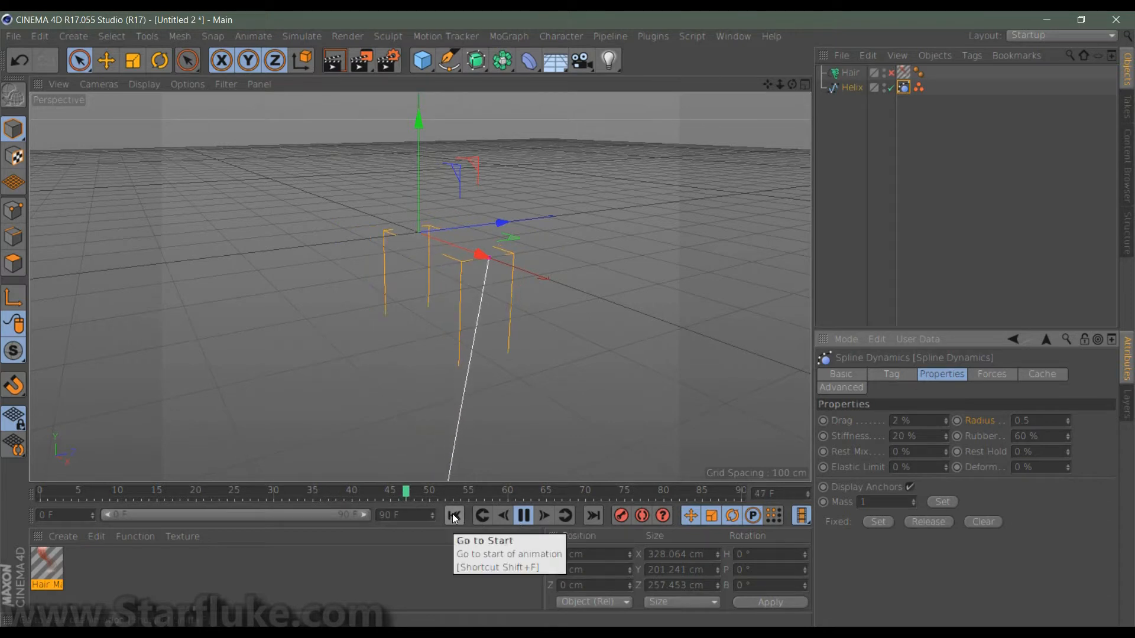
click(852, 73)
click(890, 72)
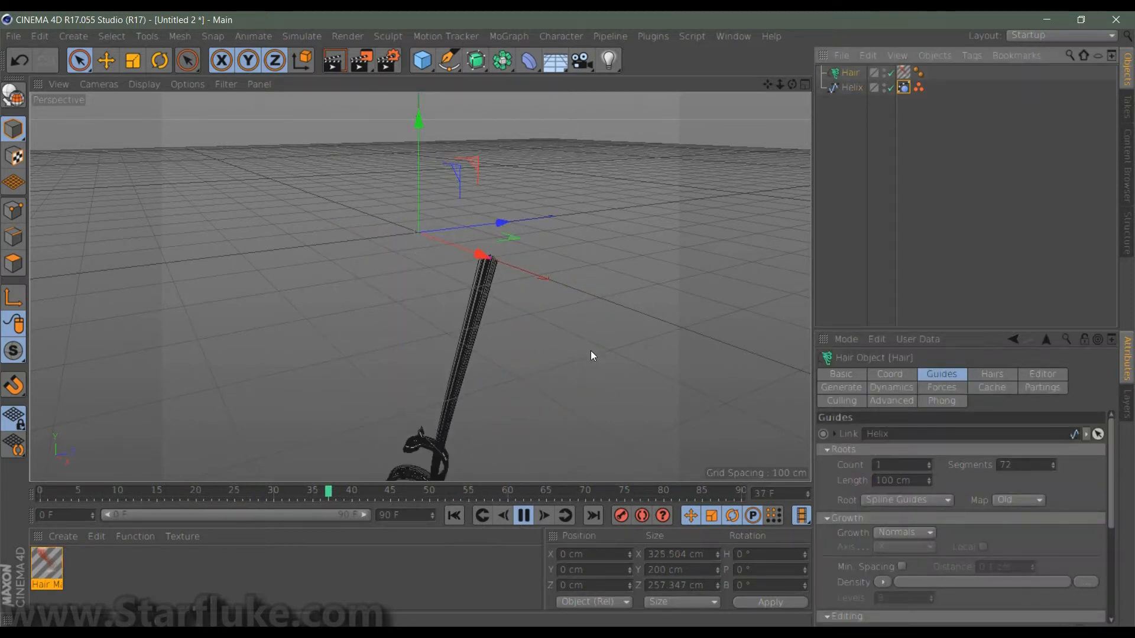
Stop the playback and return the animation to its first frame
click(523, 516)
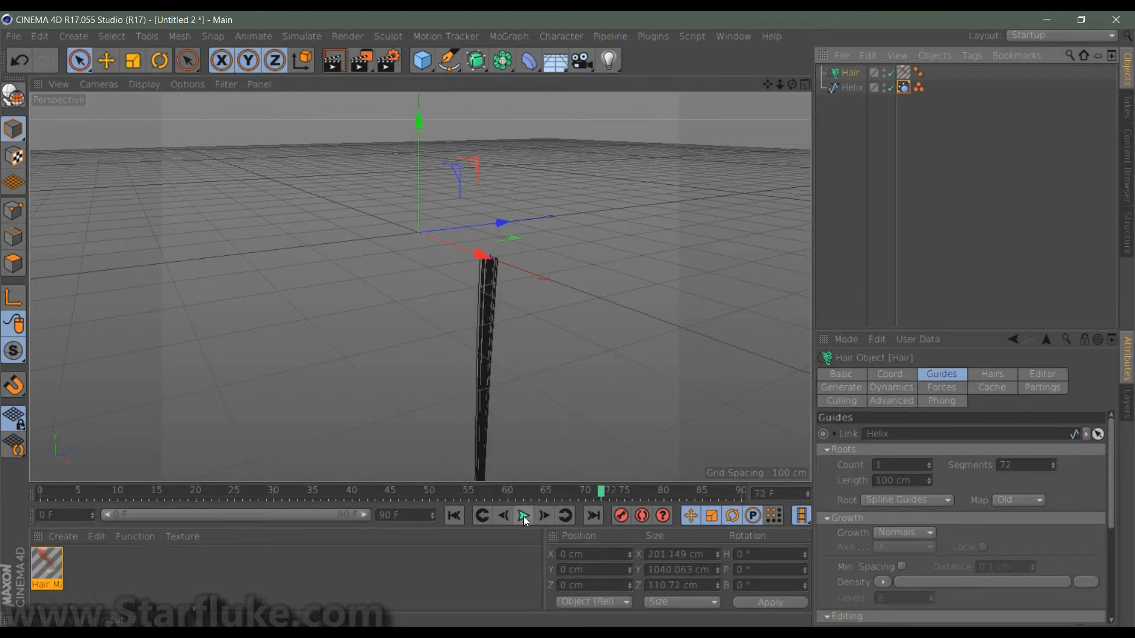
click(454, 515)
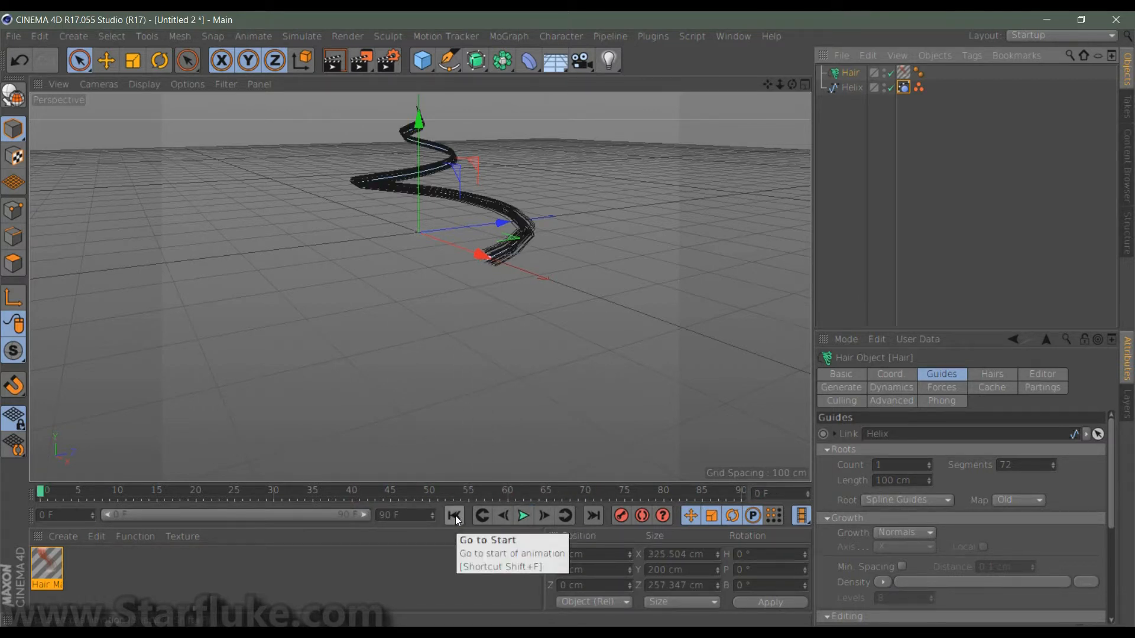
drag(766, 84, 416, 282)
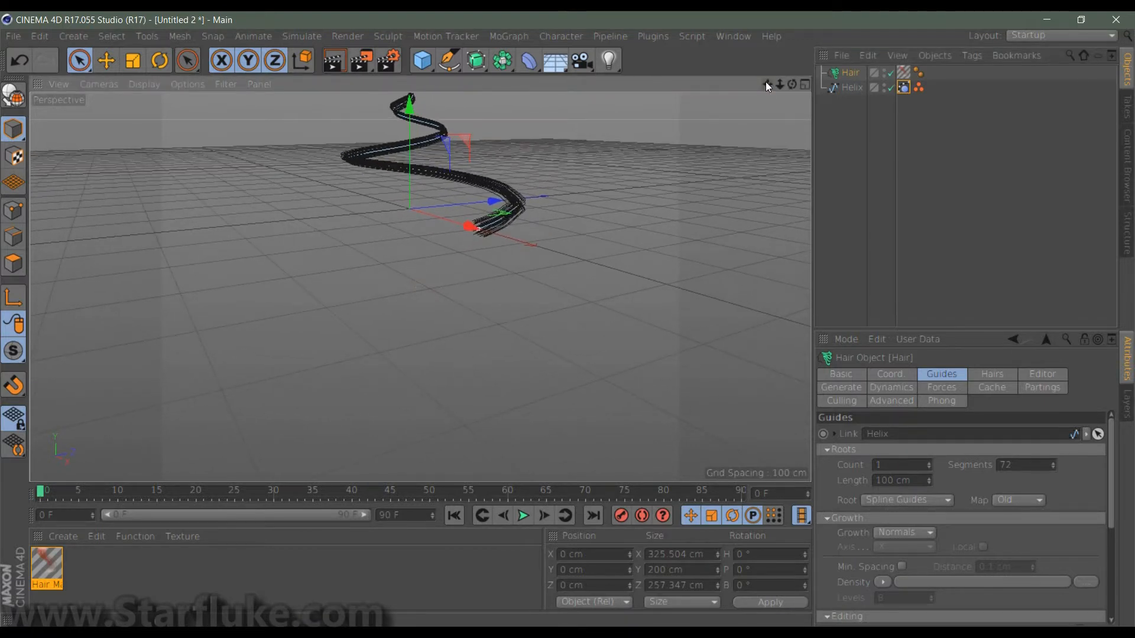
Set Rest Mix to 20% in the Helix's Spline Dynamics properties and test the motion by playing the animation
click(903, 88)
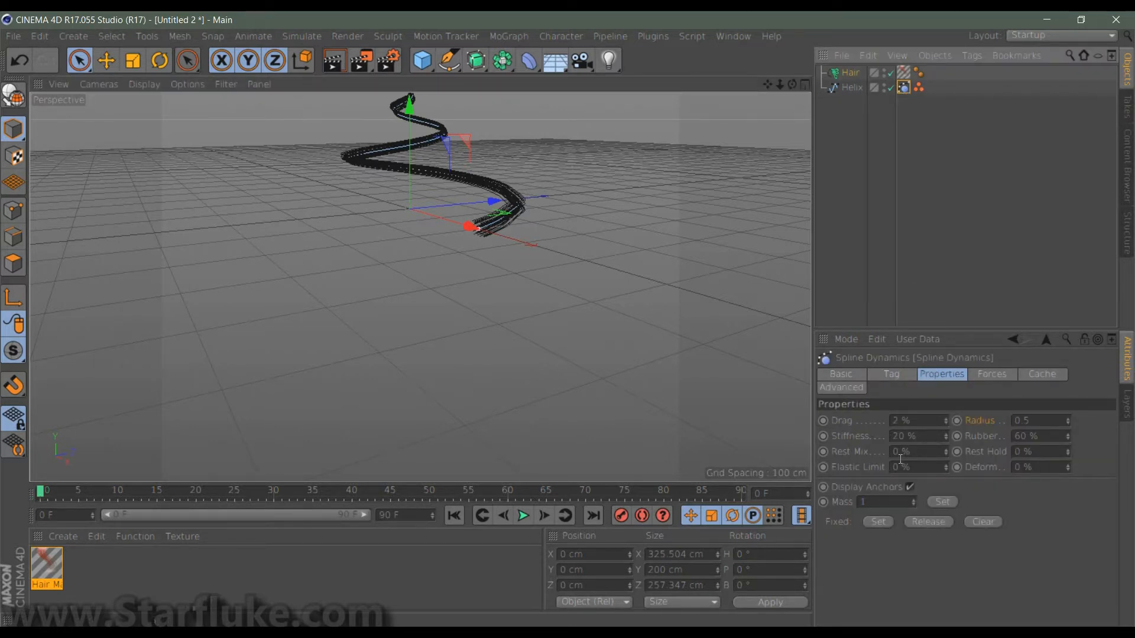
double_click(898, 452)
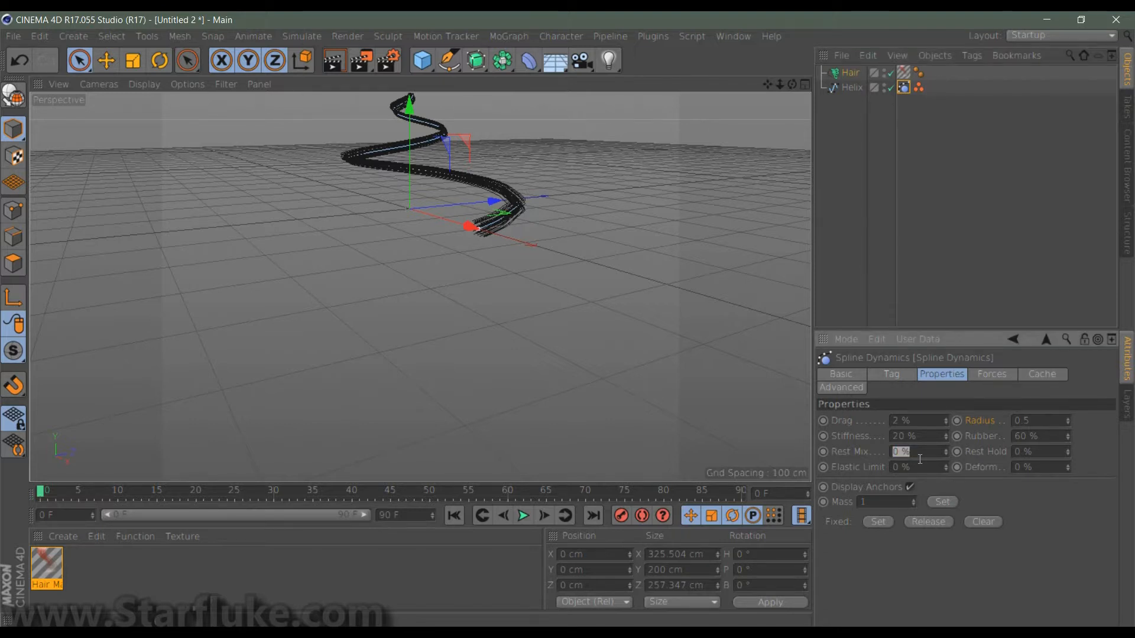
text(2)
click(524, 516)
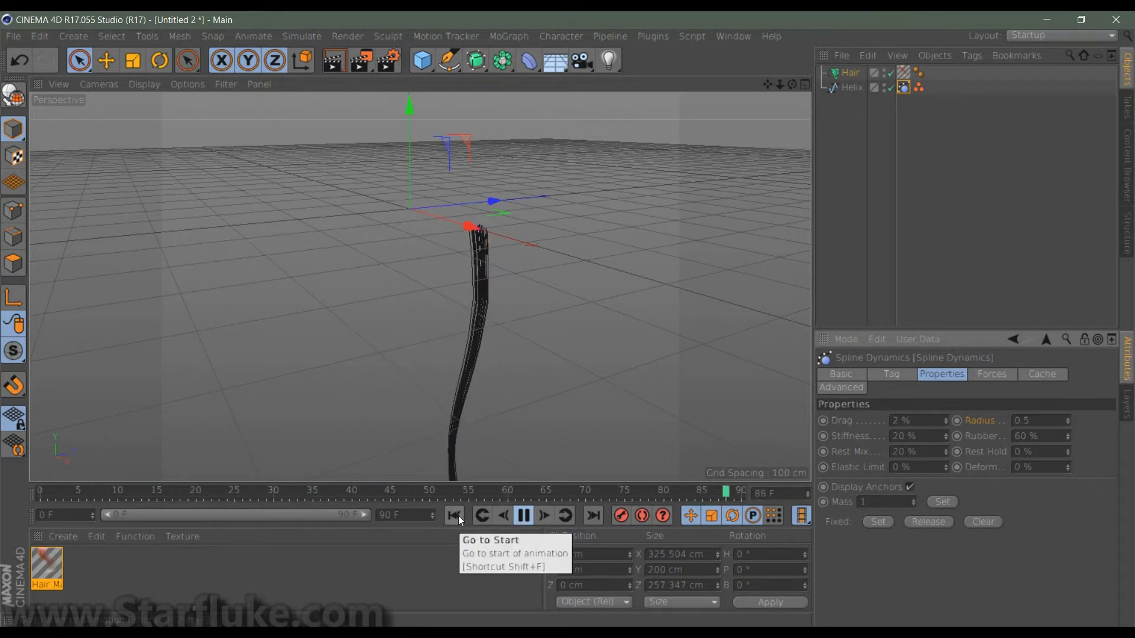
click(520, 516)
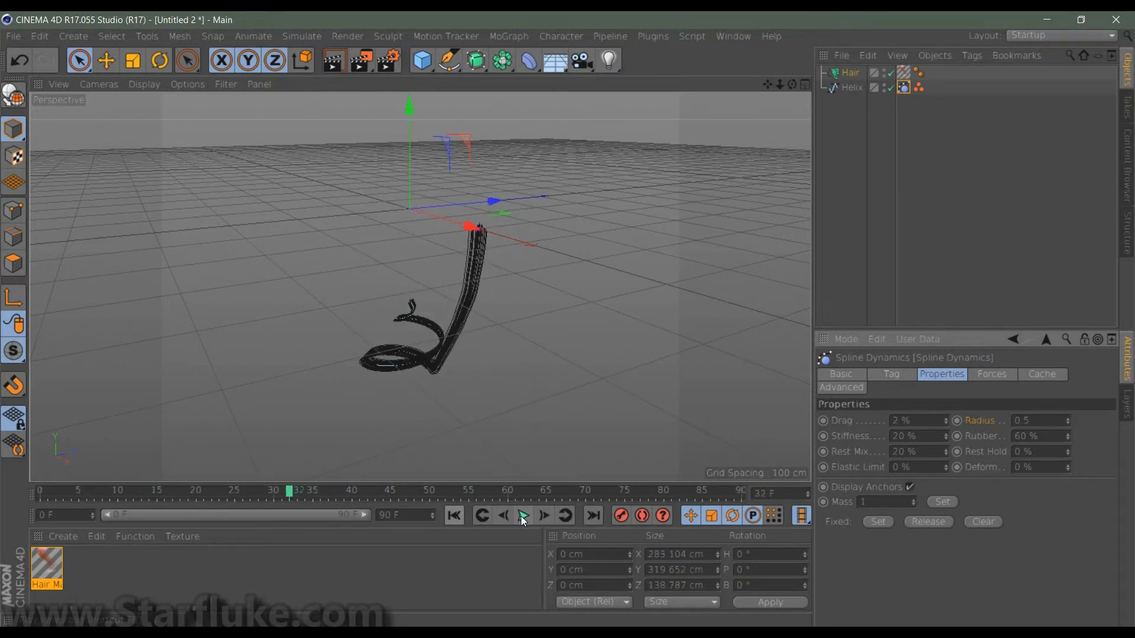
click(453, 516)
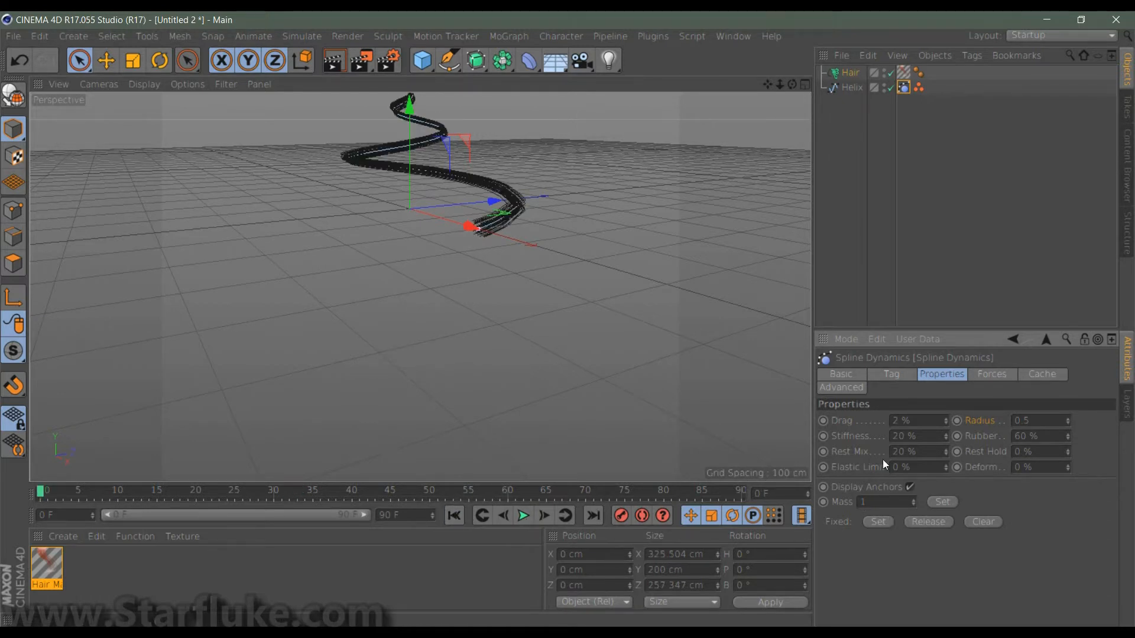
Set the Spline Dynamics Rest Mix to 40% and play the animation to check the strand, returning to the first frame
double_click(911, 453)
text(40)
click(523, 516)
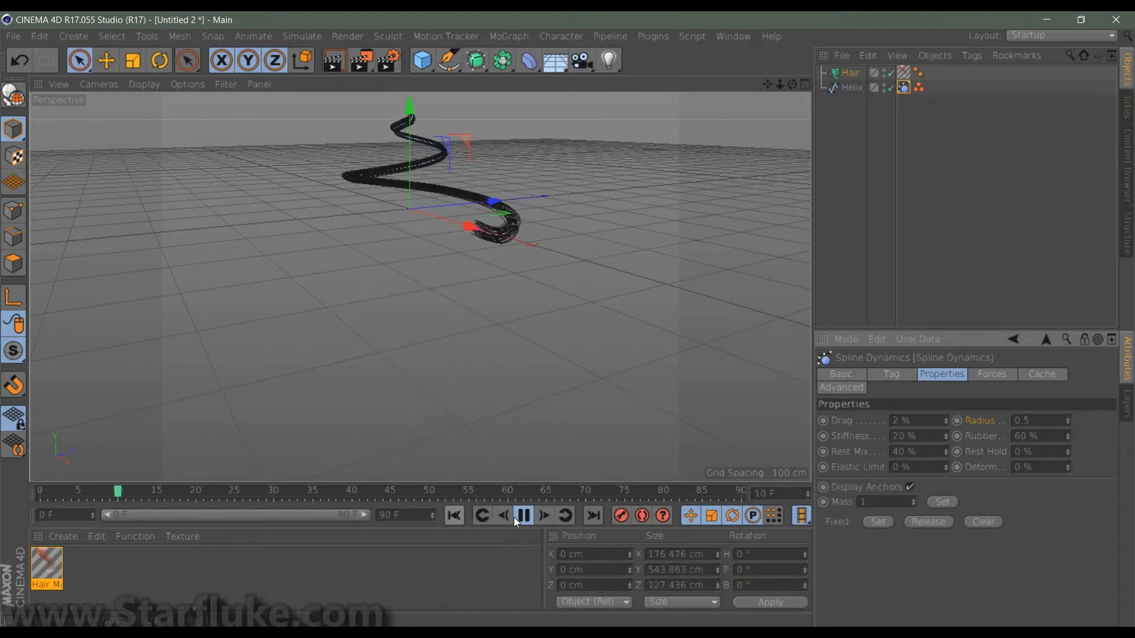
click(523, 516)
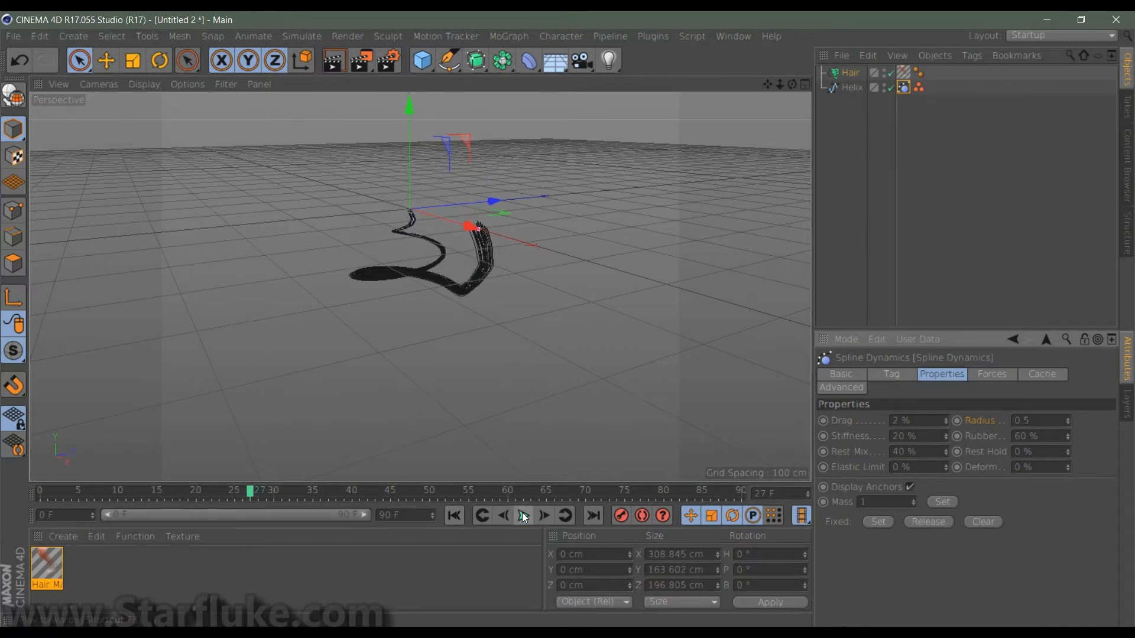
click(453, 516)
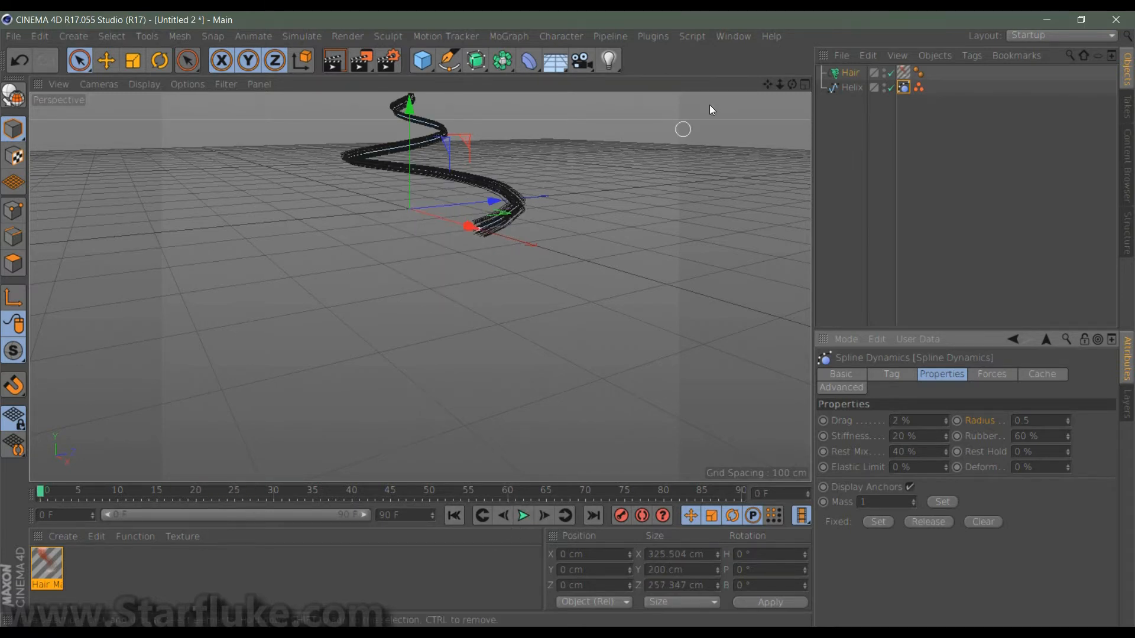
Set the Spline Dynamics Rubber value to 90% and test the hanging strand by playing the animation, returning to the start
drag(763, 84, 775, 98)
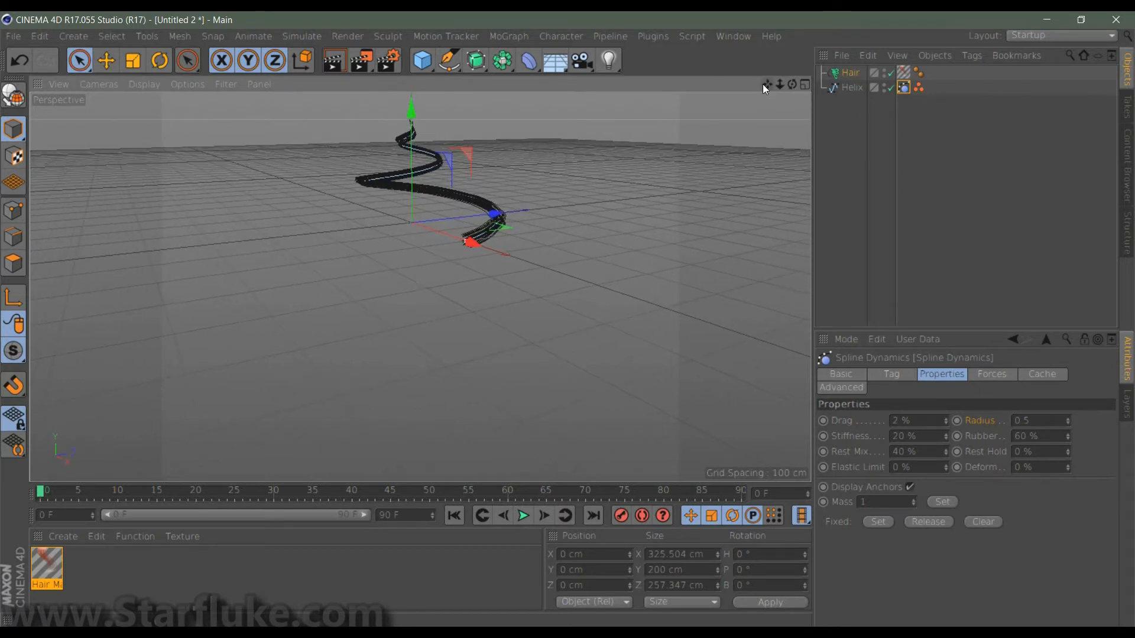
double_click(1020, 438)
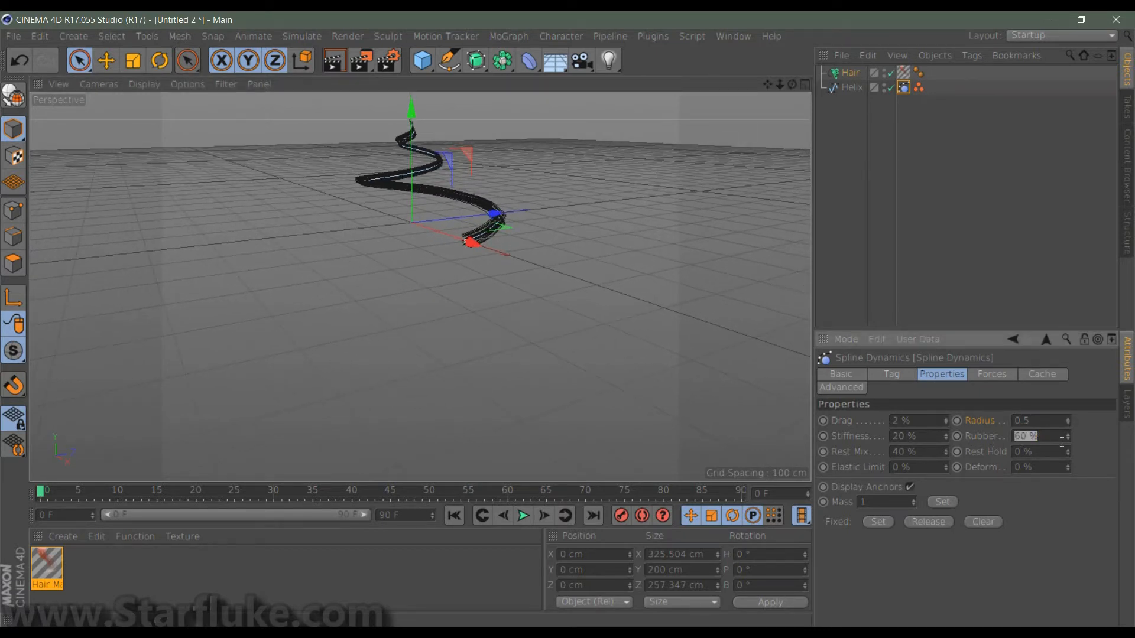
text(90)
click(523, 515)
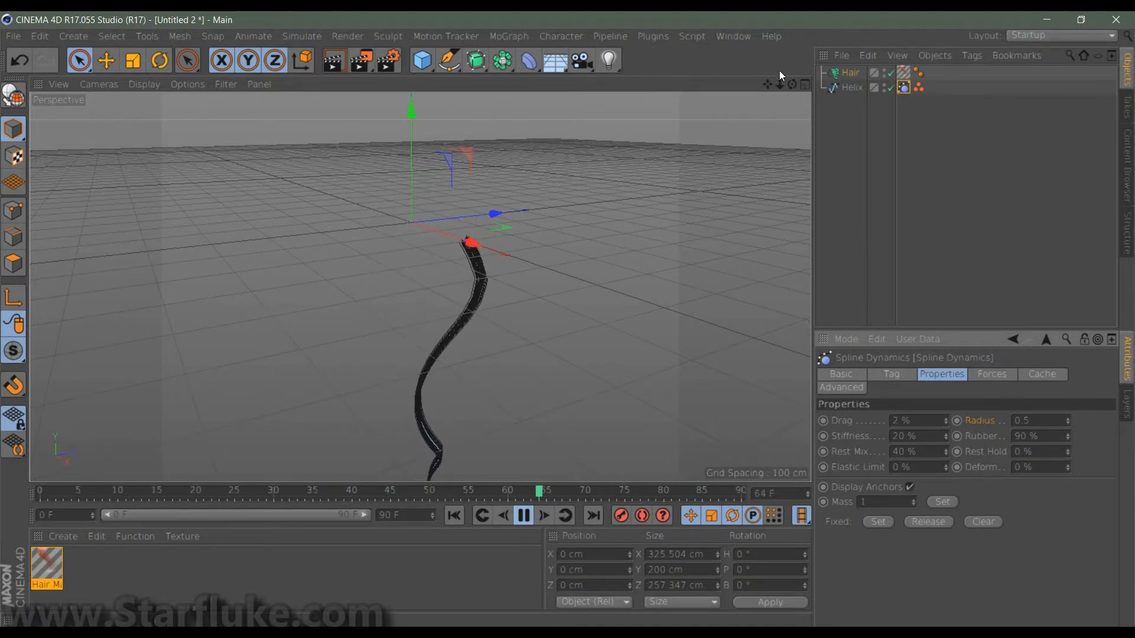
drag(767, 84, 765, 13)
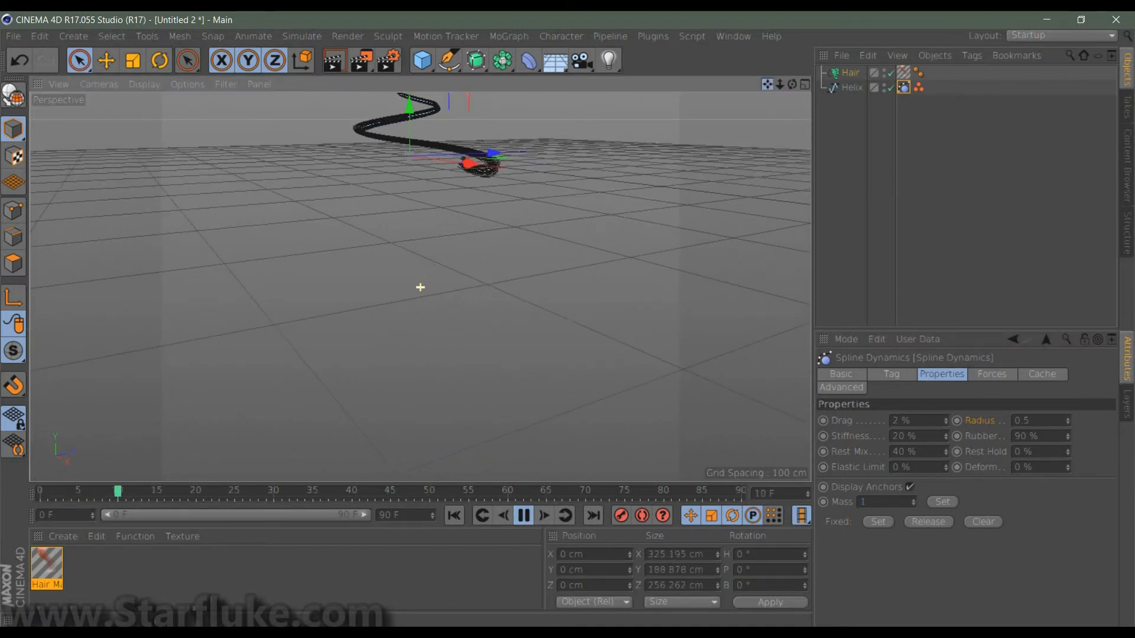
click(525, 515)
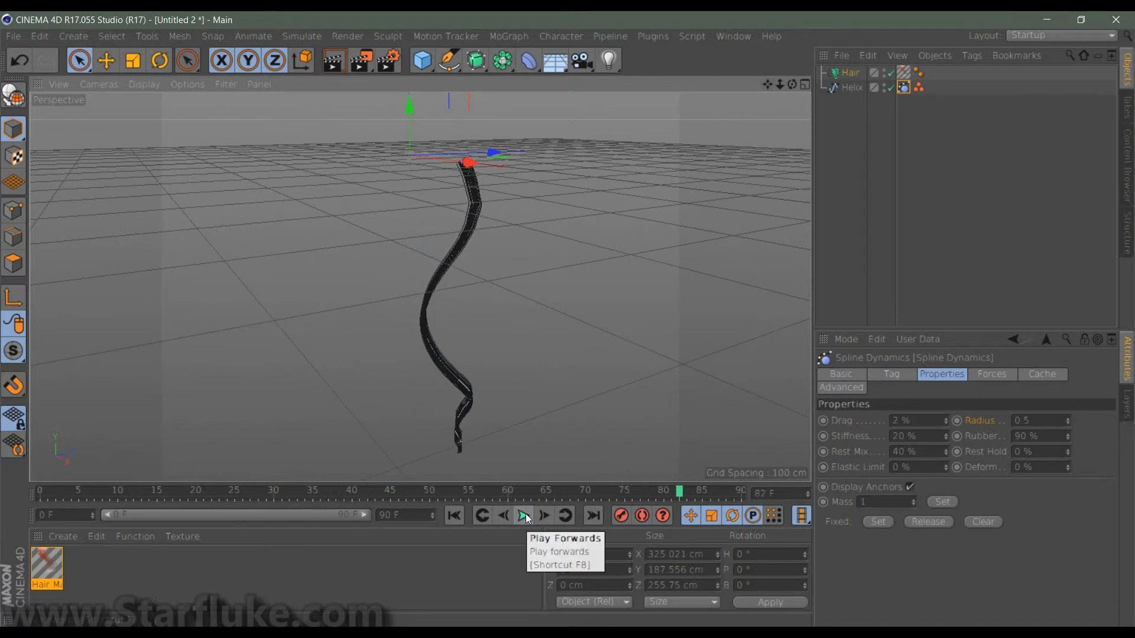
click(454, 516)
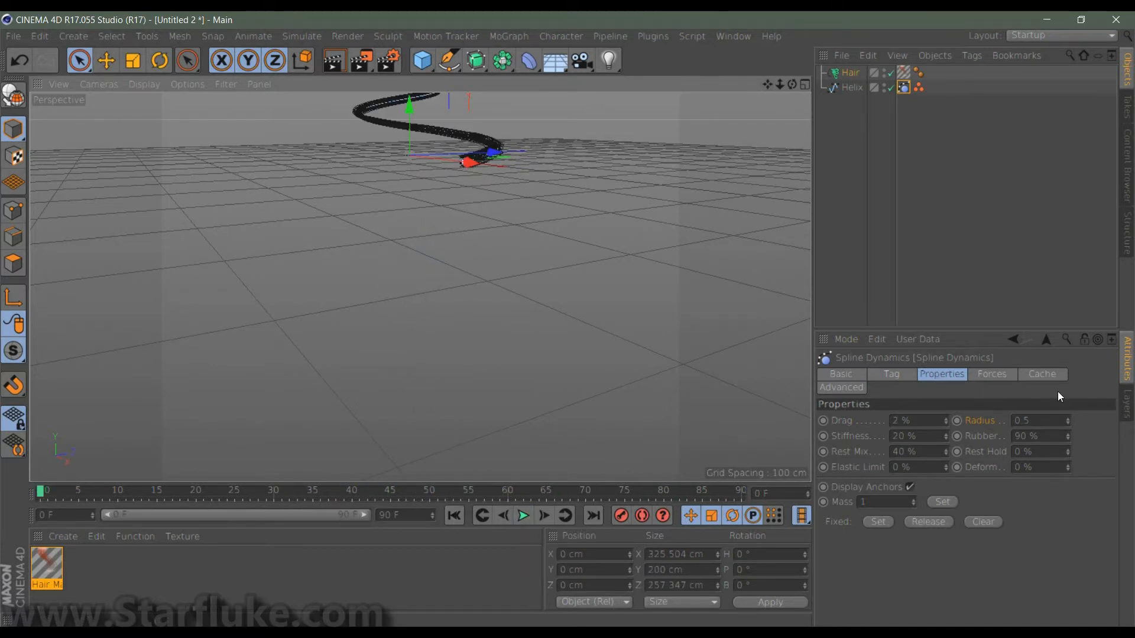
Set the Spline Dynamics Rest Mix to 60%, play the animation to test it, and return to the first frame
click(913, 453)
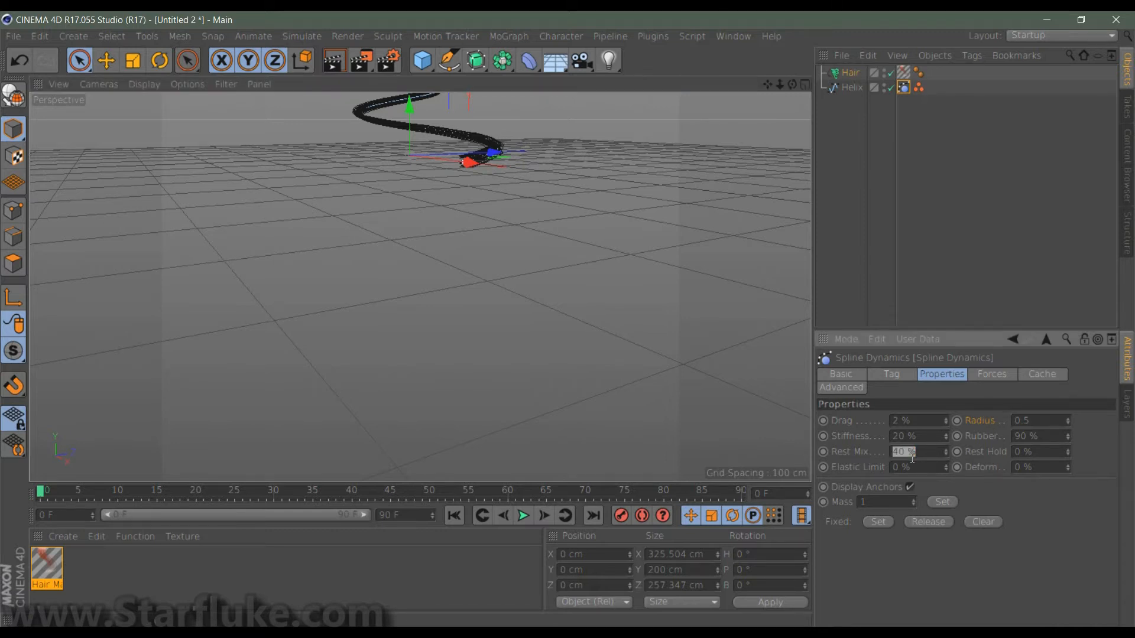
text(6)
click(522, 517)
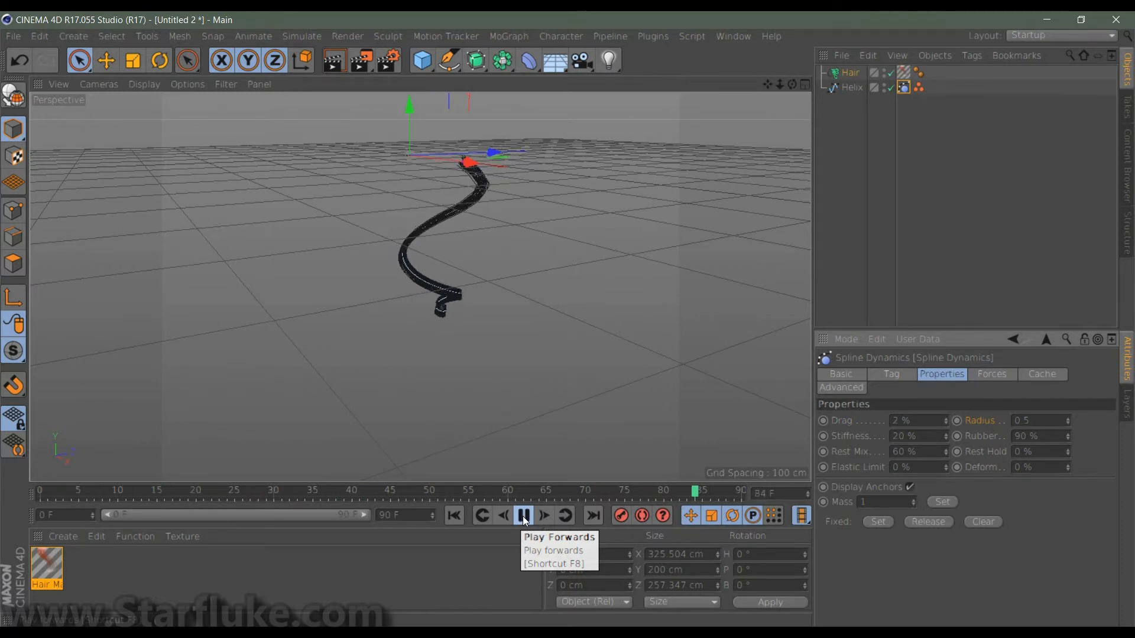
click(523, 515)
click(455, 515)
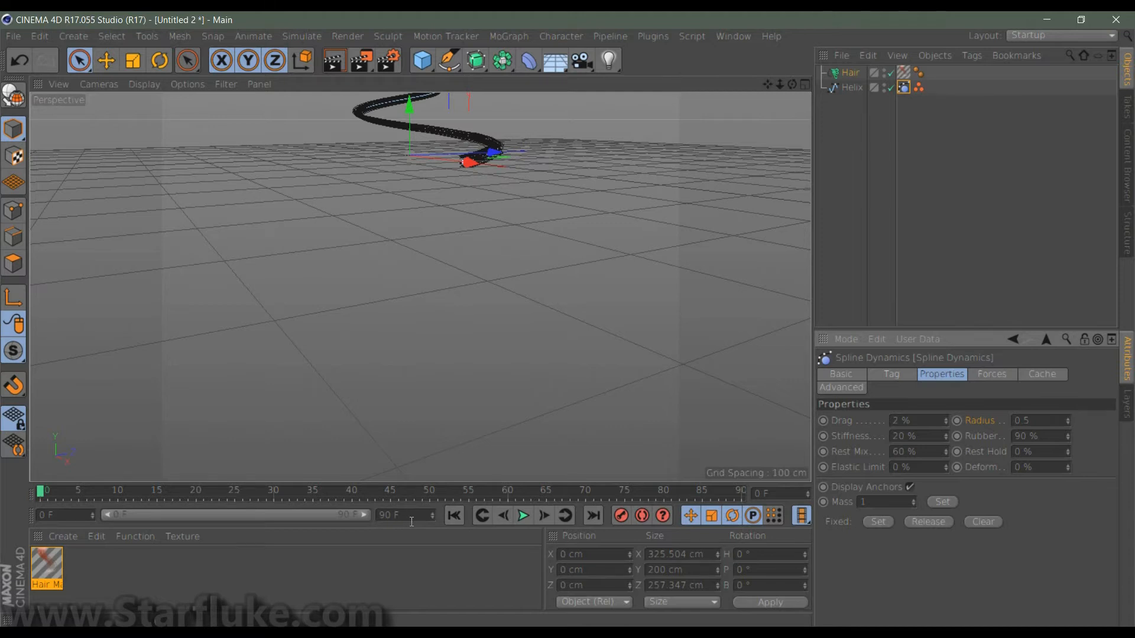
Set the project's end frame to 200 and extend the preview range to the full 200 frames
click(413, 520)
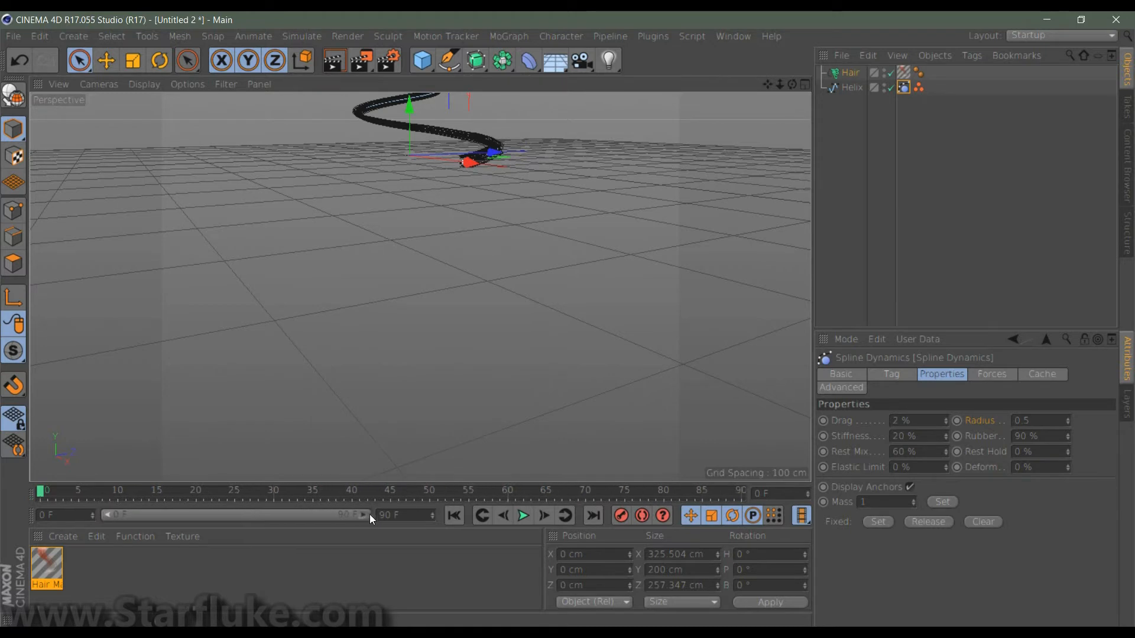
drag(396, 519, 432, 513)
text(200)
key(Return)
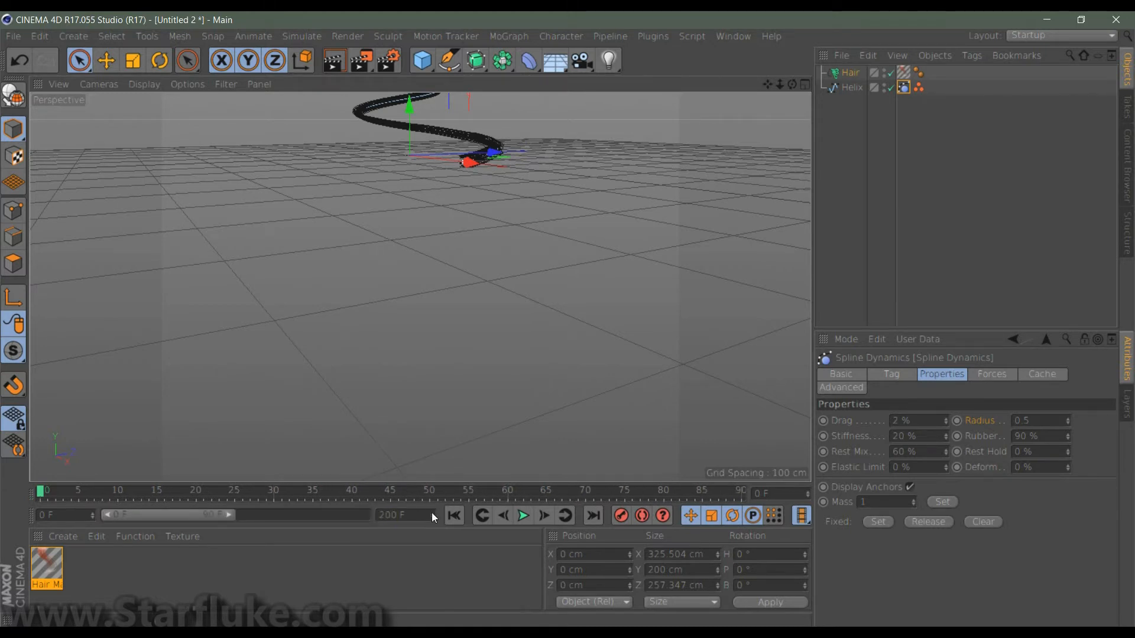
drag(229, 512, 378, 513)
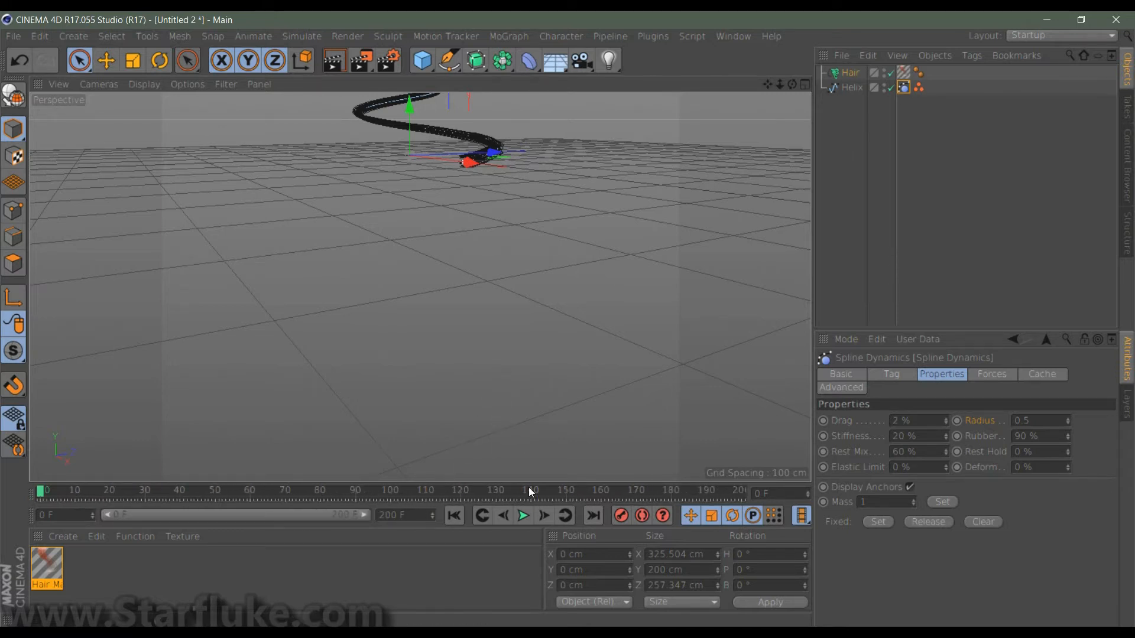
Play the strand simulation over the extended timeline, and return to the first frame
click(524, 516)
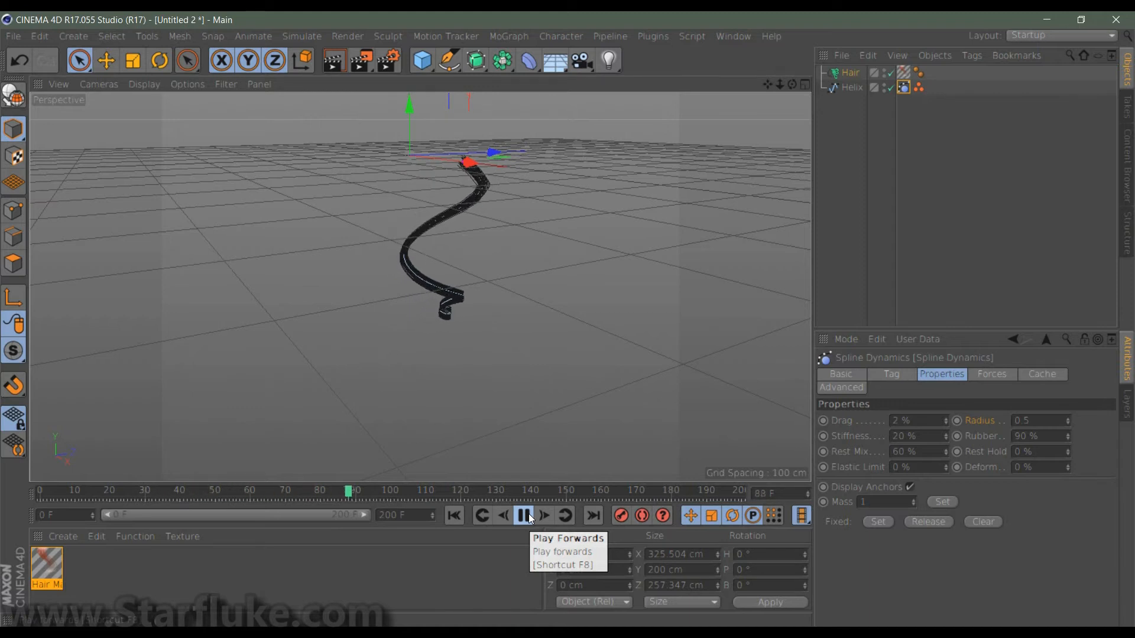
click(528, 518)
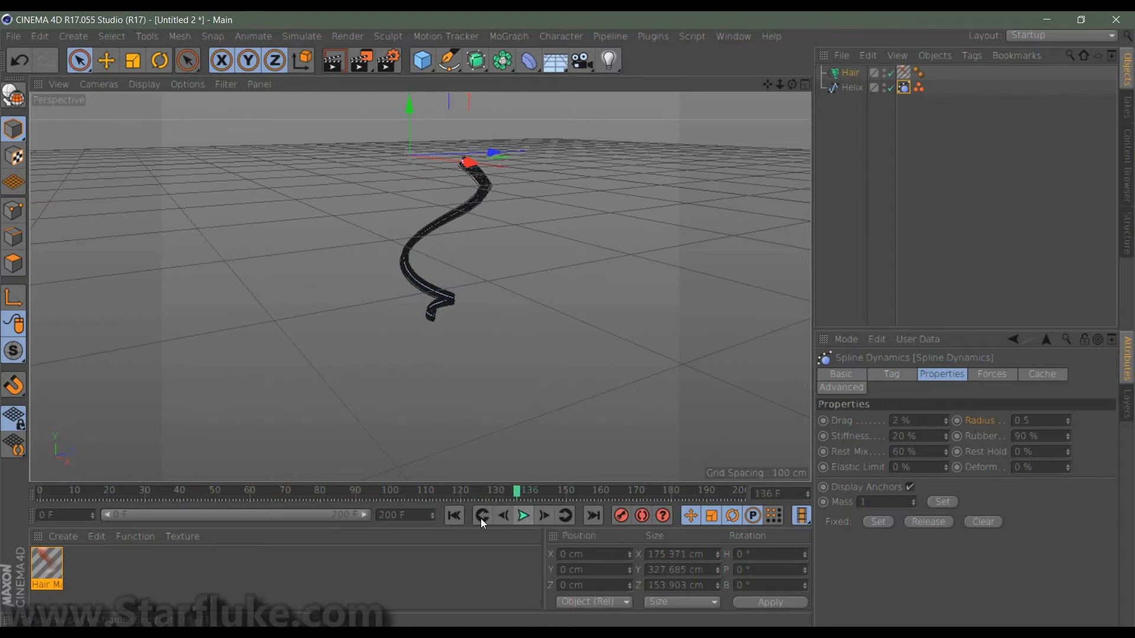
click(453, 515)
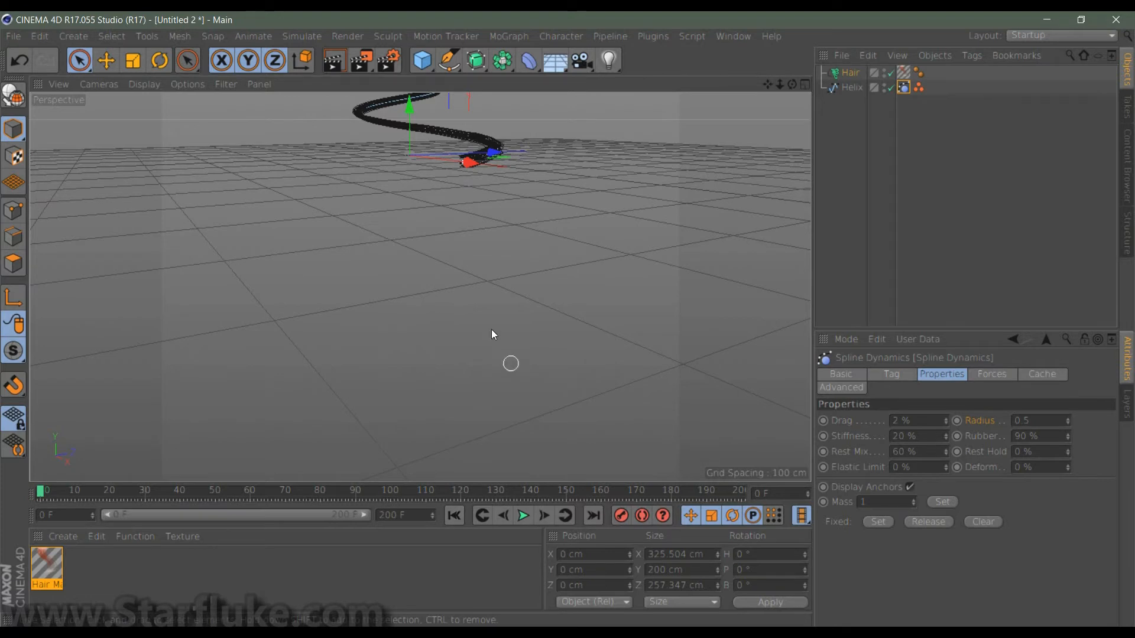
Set the output Frame Range to Preview Range in the render settings and close them
click(366, 60)
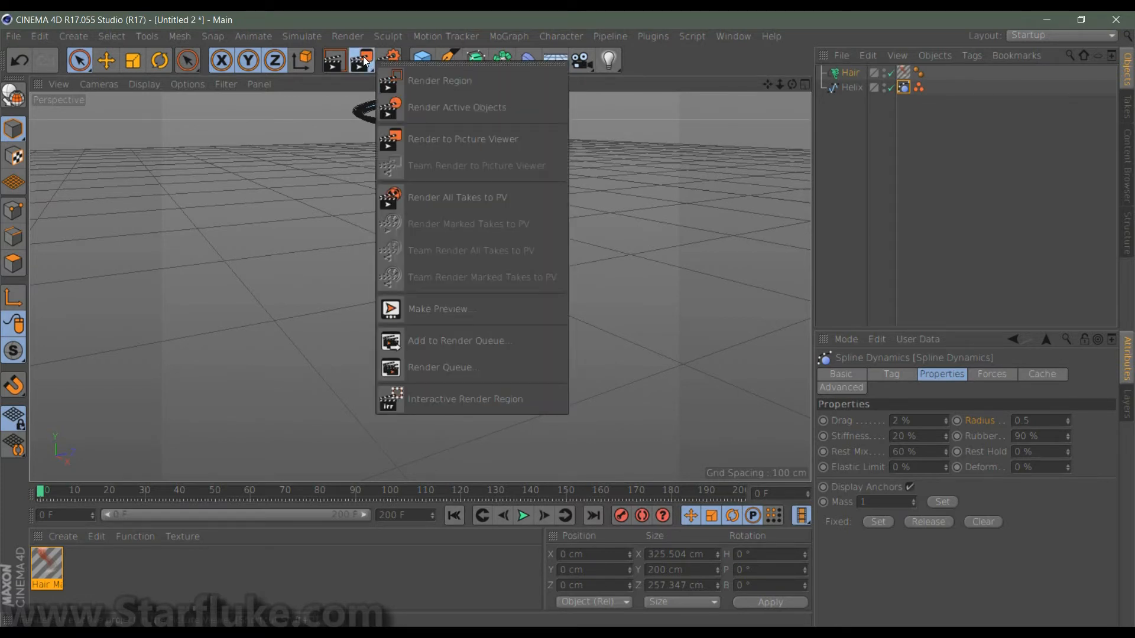
click(403, 14)
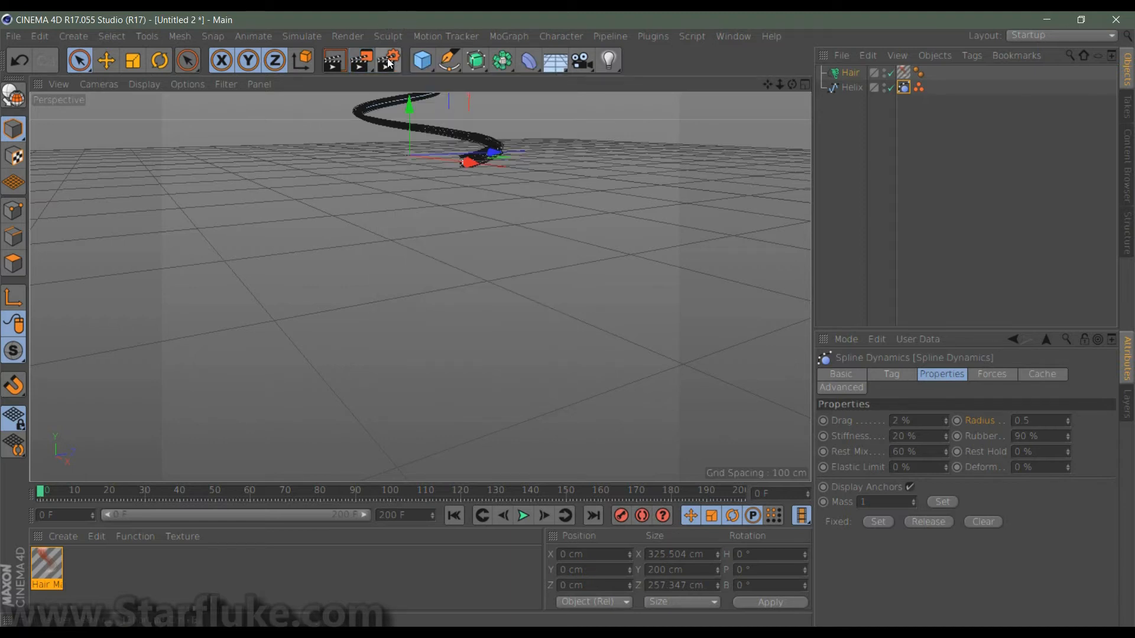
click(389, 60)
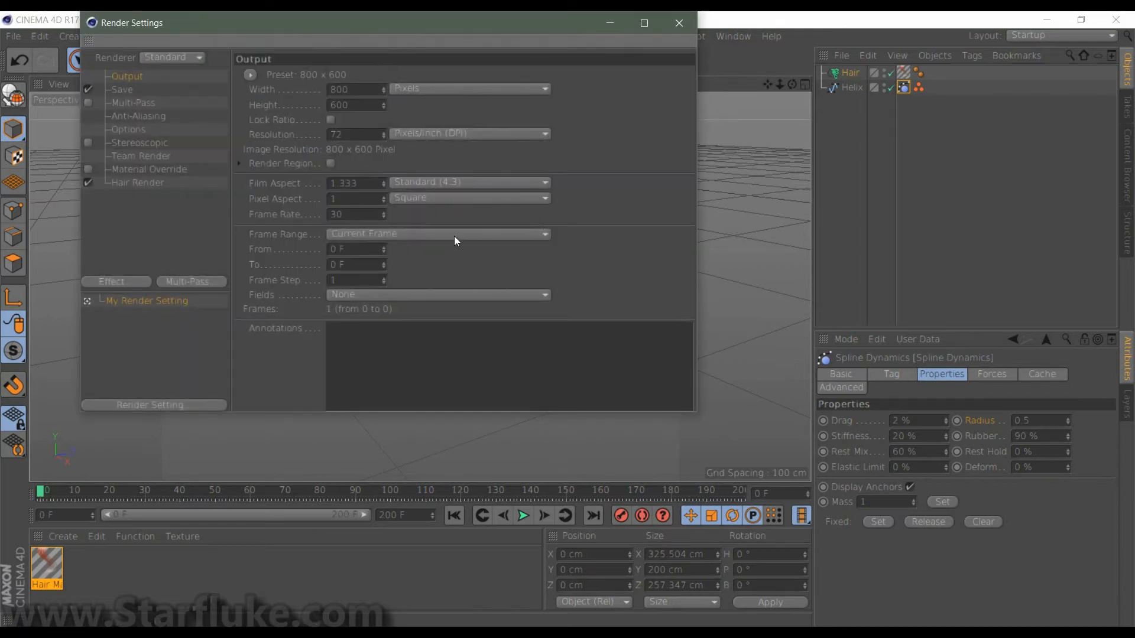
click(454, 236)
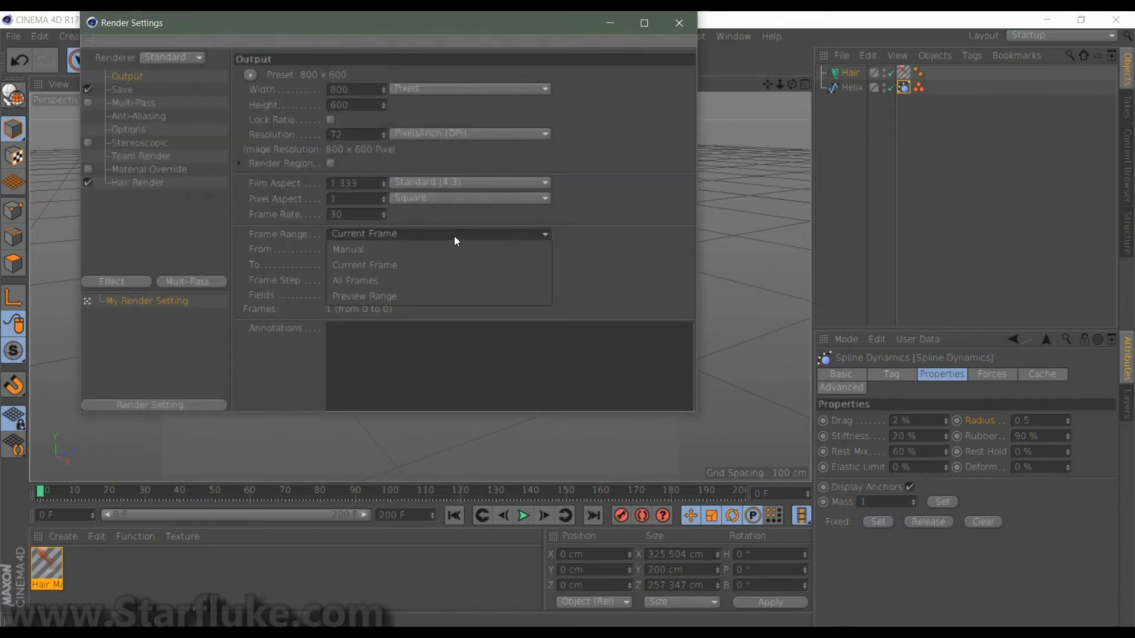
click(427, 297)
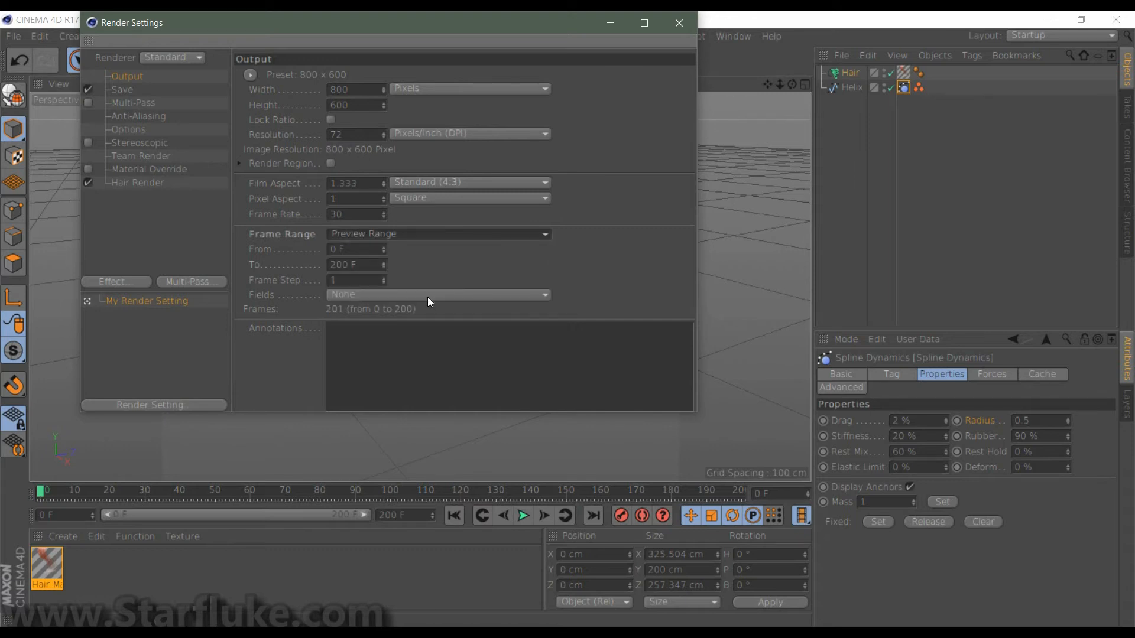
click(678, 24)
Render the animation to the Picture Viewer, continuing without a save file name
click(363, 63)
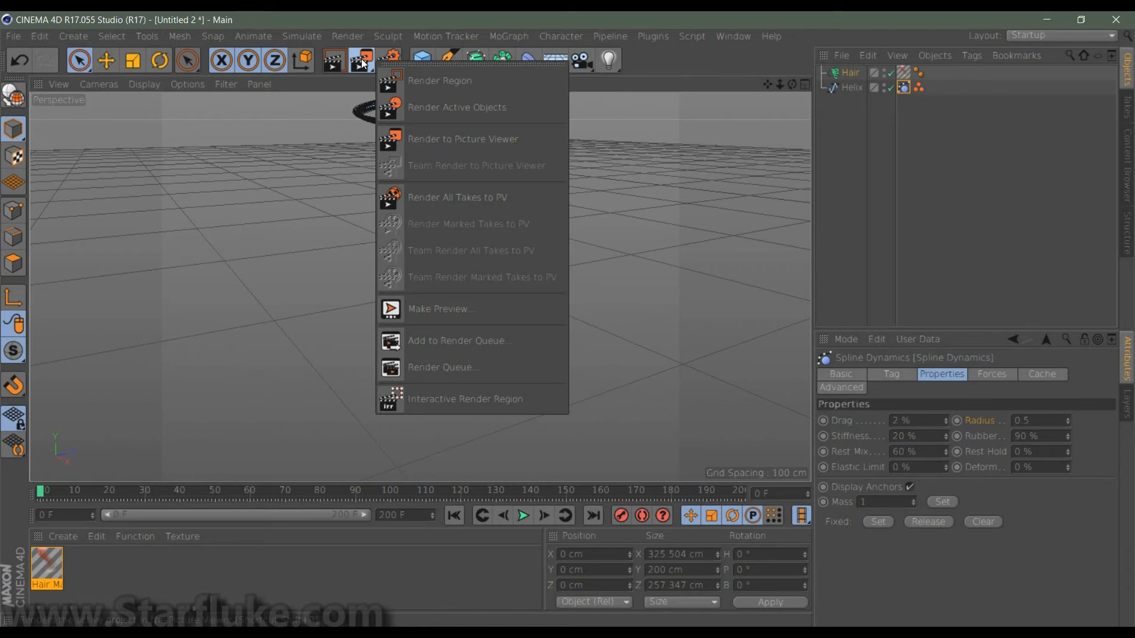
click(363, 63)
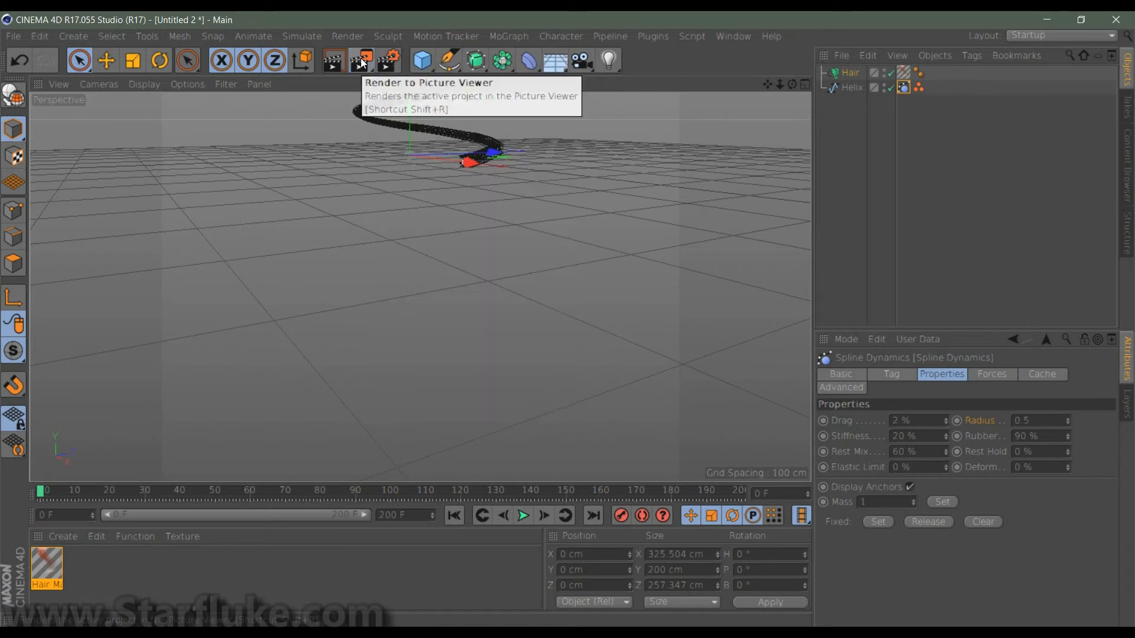
click(363, 63)
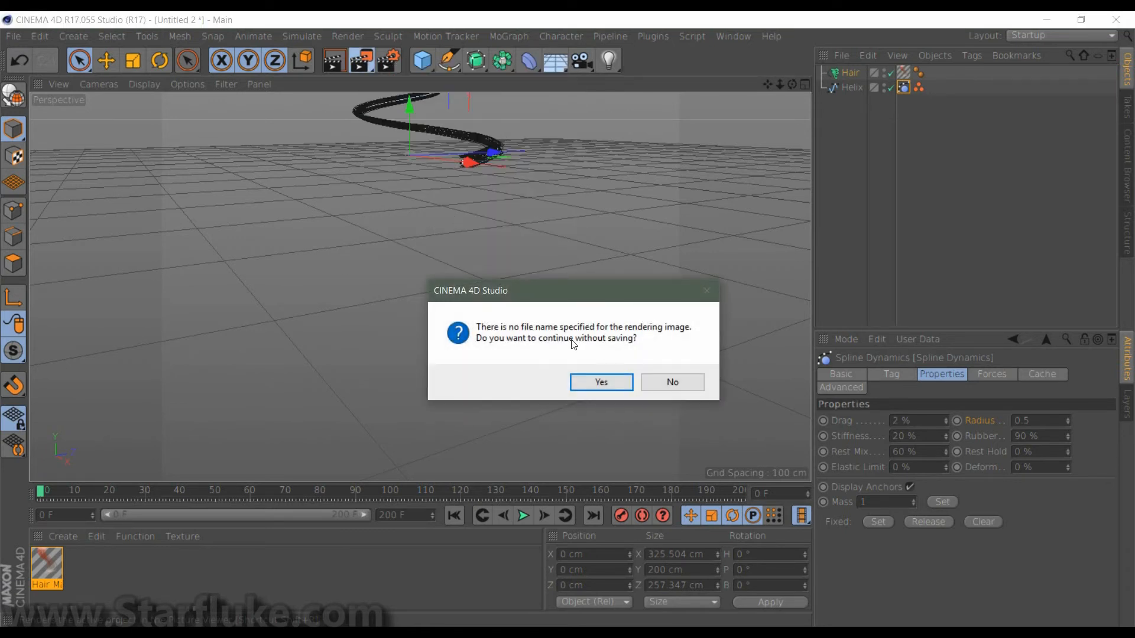
click(607, 382)
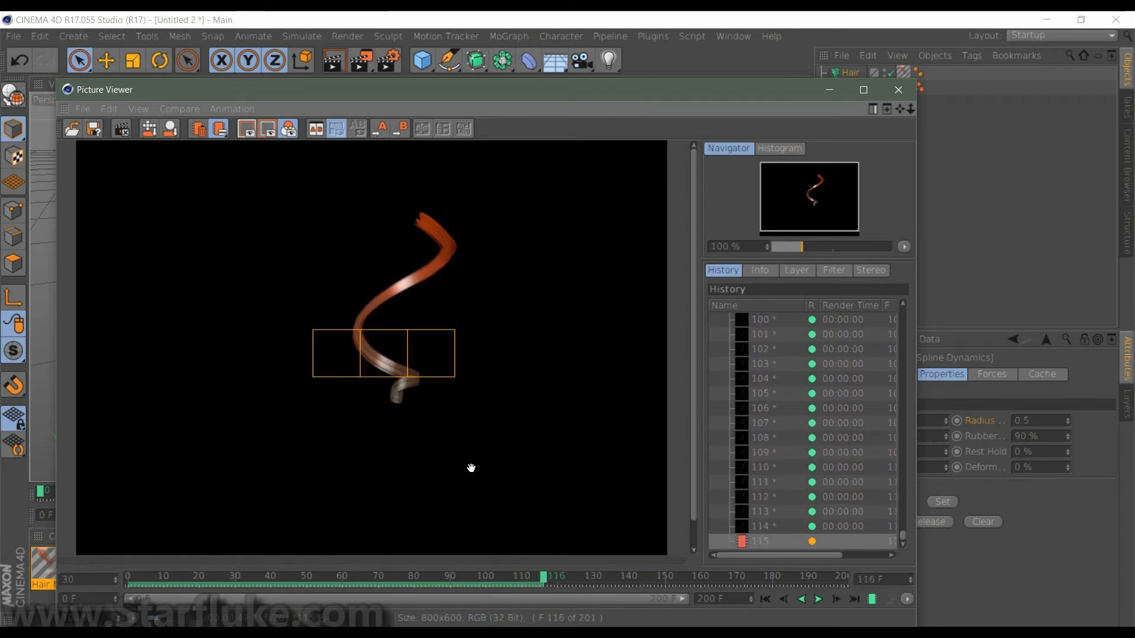
Stop the rendering early and play back the rendered frames, closing the Picture Viewer when done
click(82, 110)
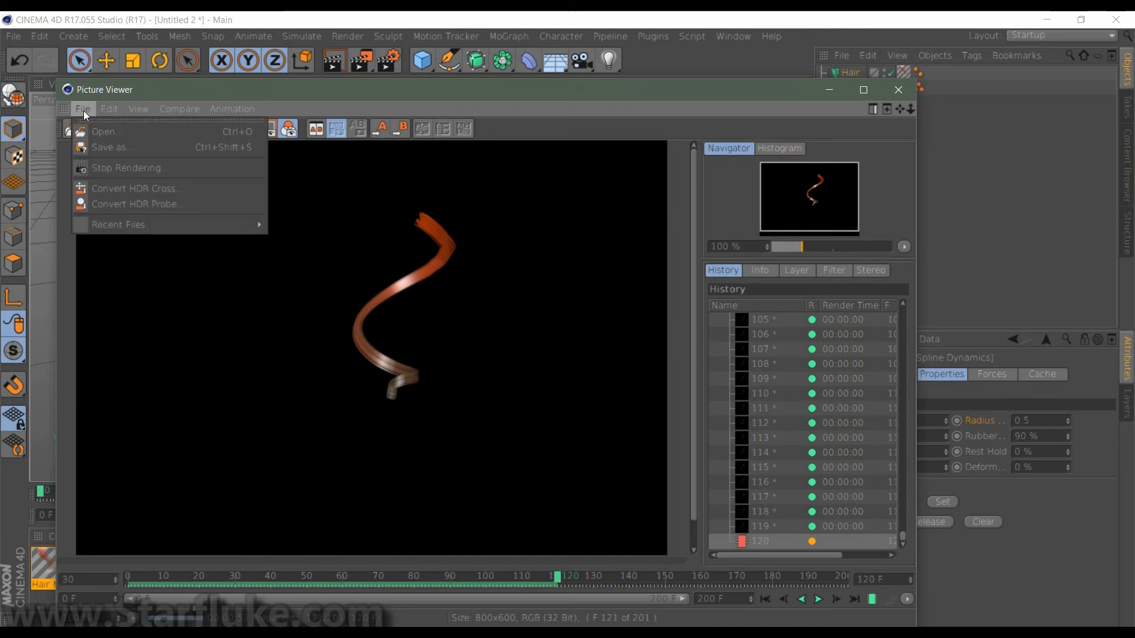
click(119, 168)
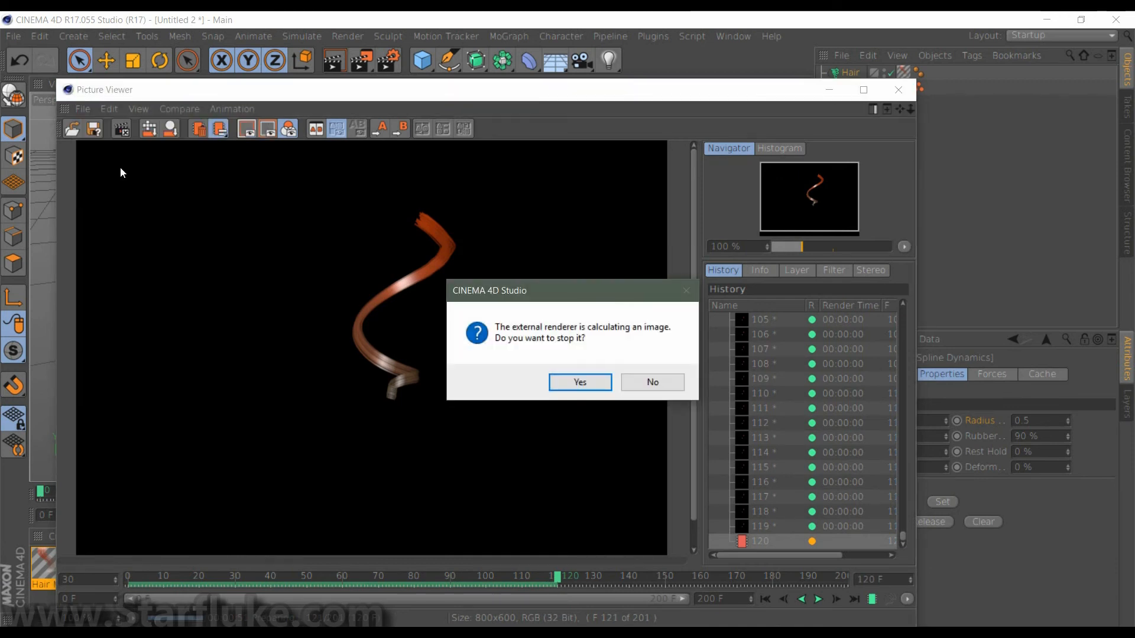
click(593, 381)
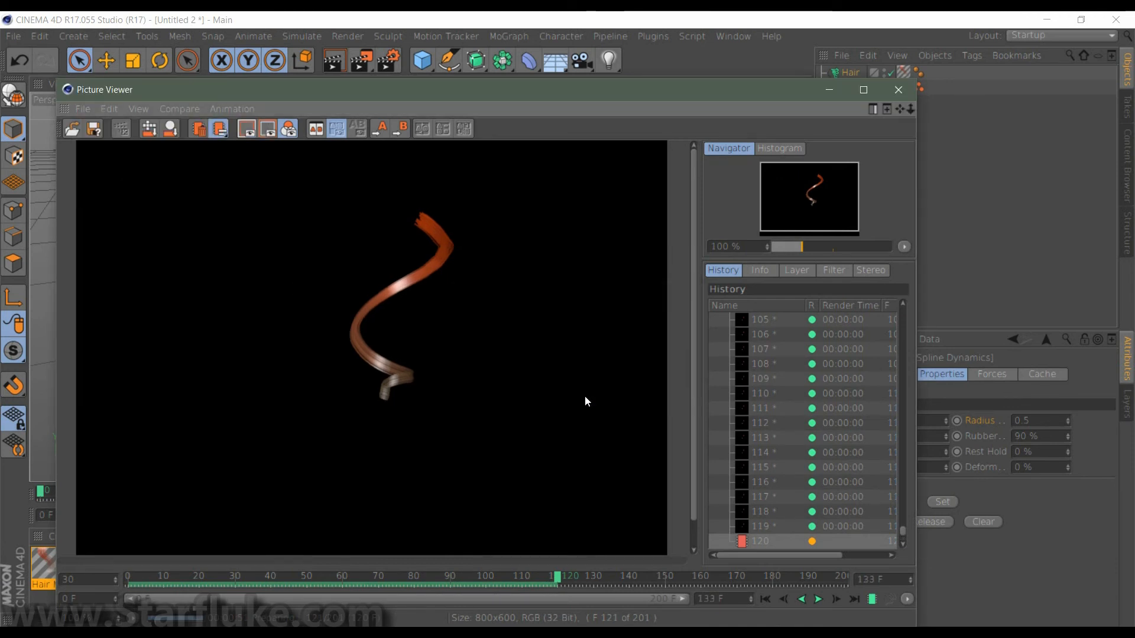
click(818, 599)
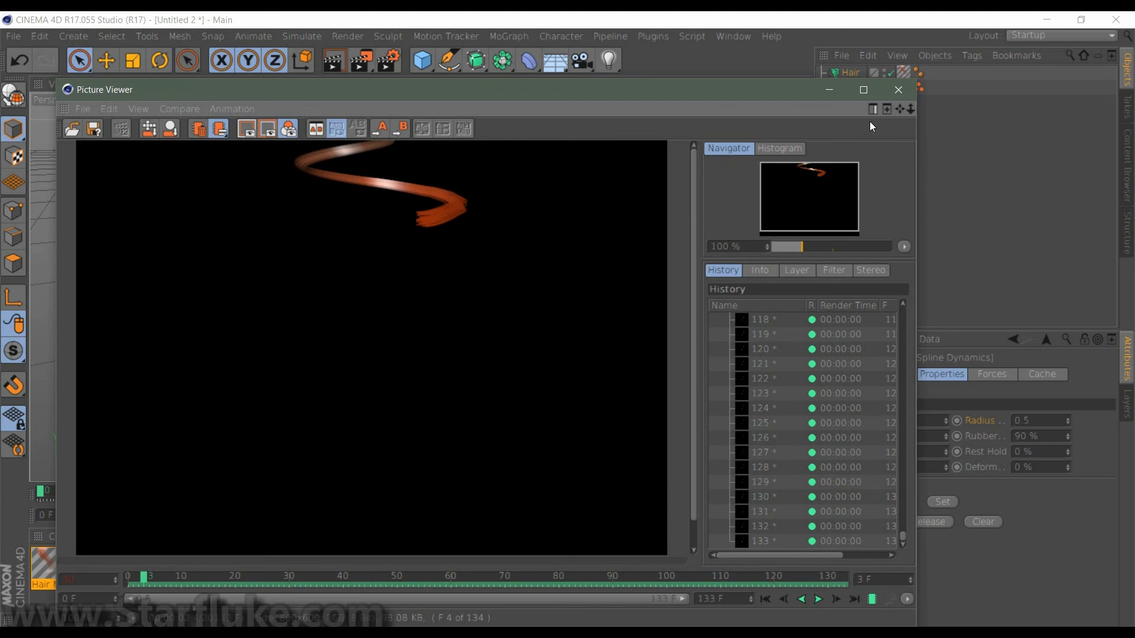
click(897, 91)
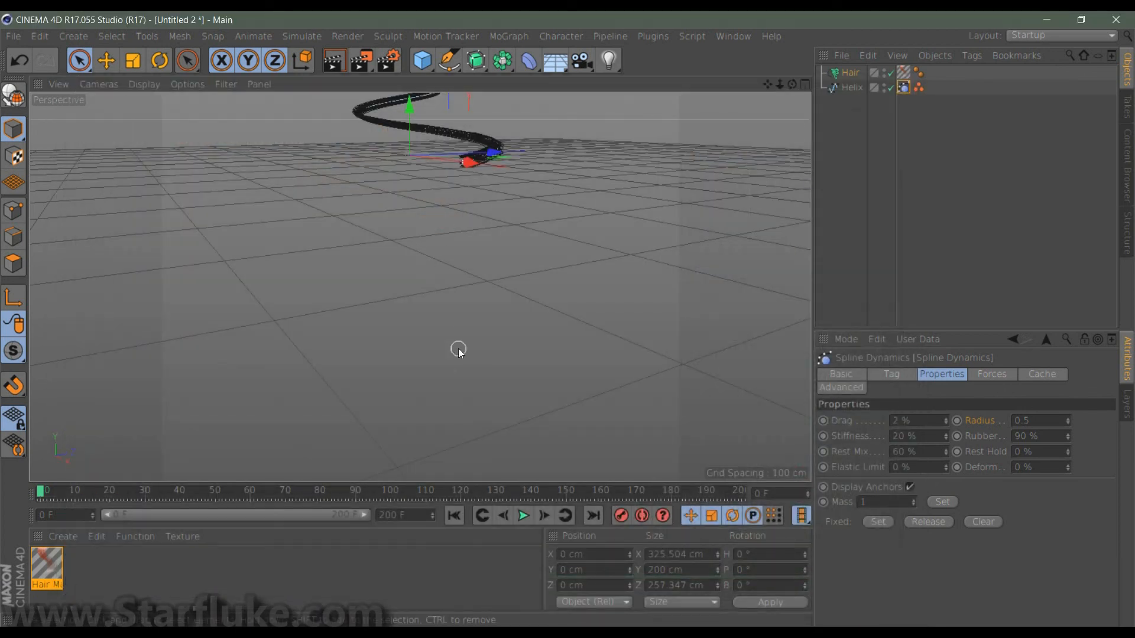